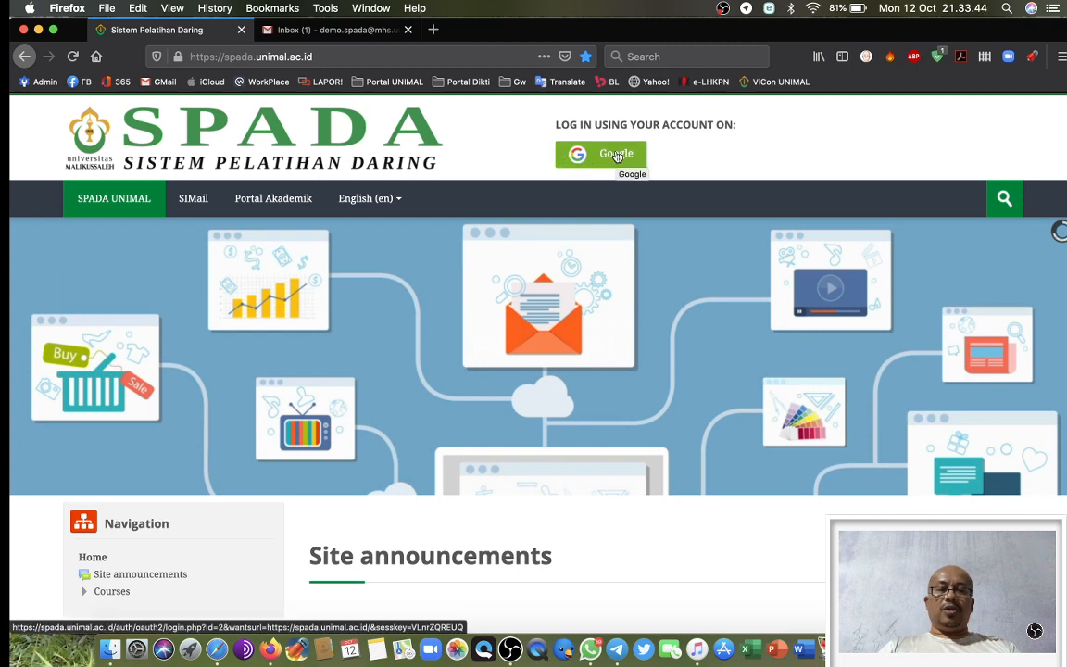
# - Sign in through Google with the demo student account and open the Tutorial Grade-Book course
pyautogui.click(616, 155)
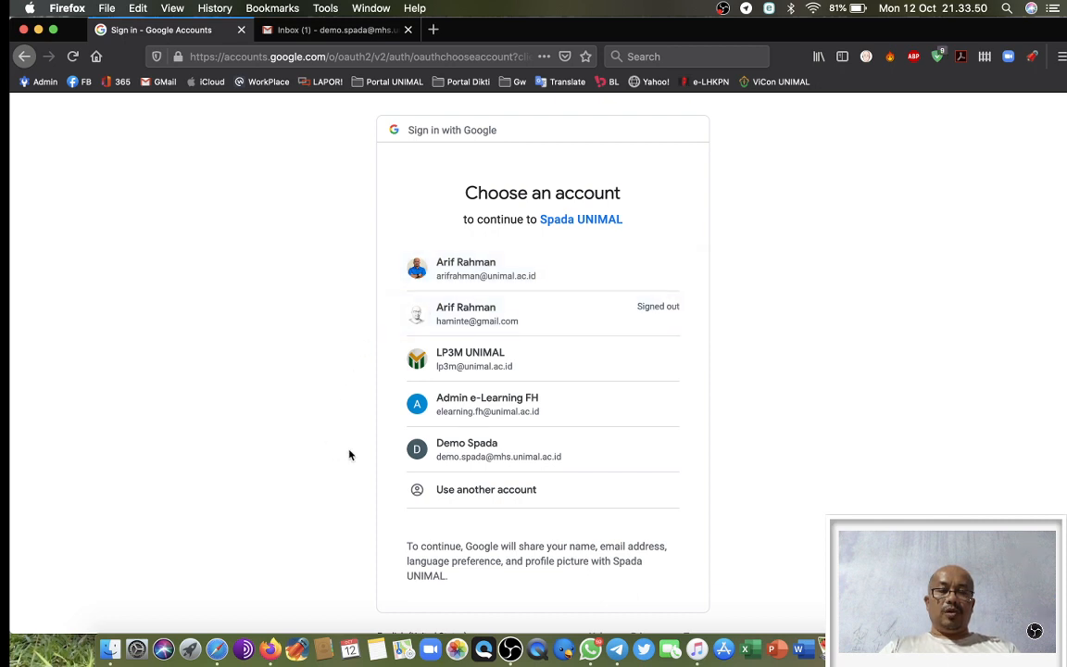
pyautogui.click(496, 457)
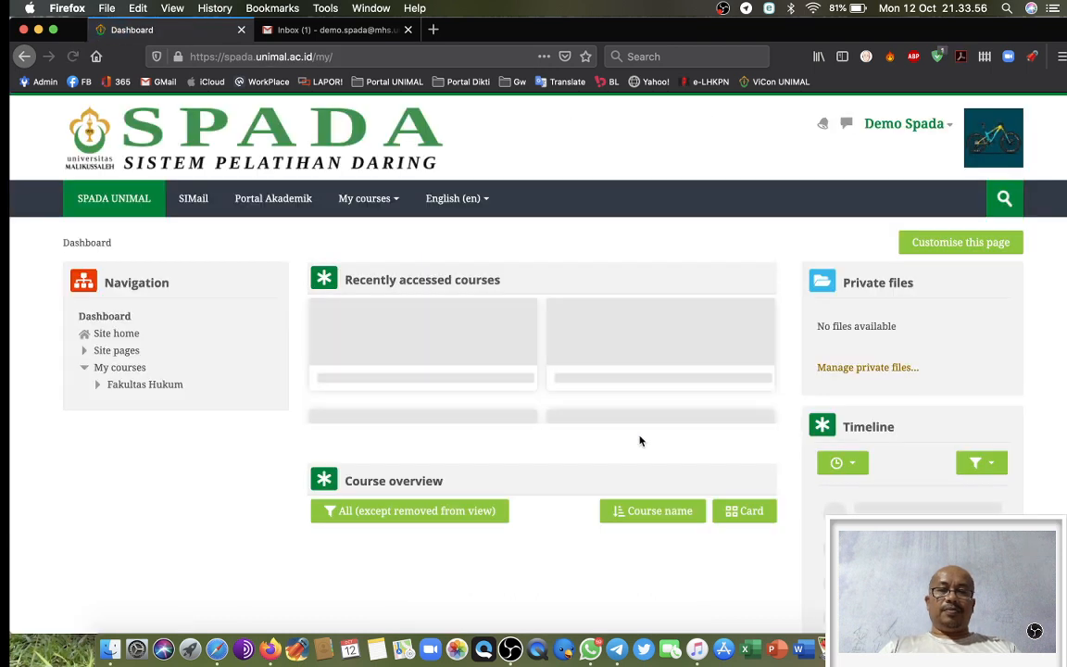
pyautogui.scroll(-5, 639, 441)
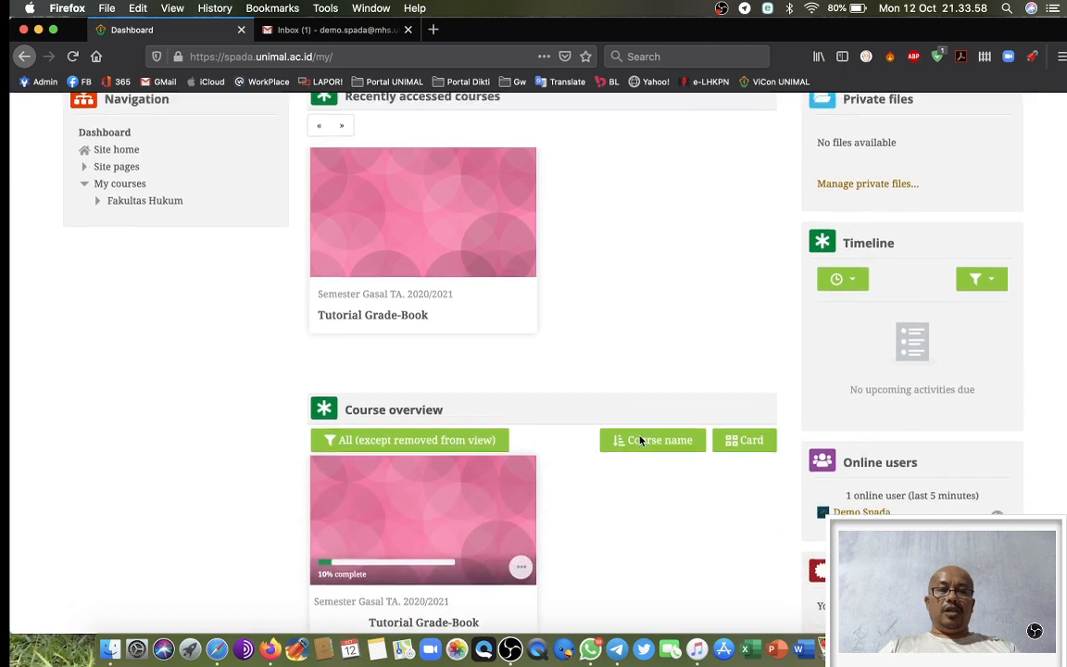
pyautogui.scroll(2, 639, 441)
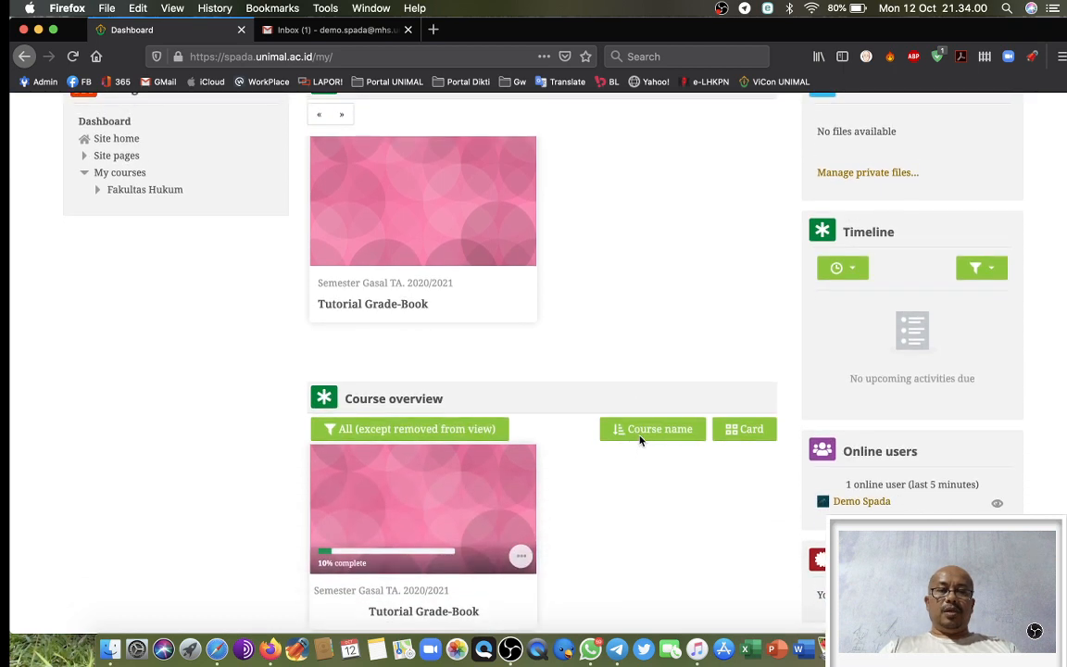
pyautogui.scroll(3, 639, 440)
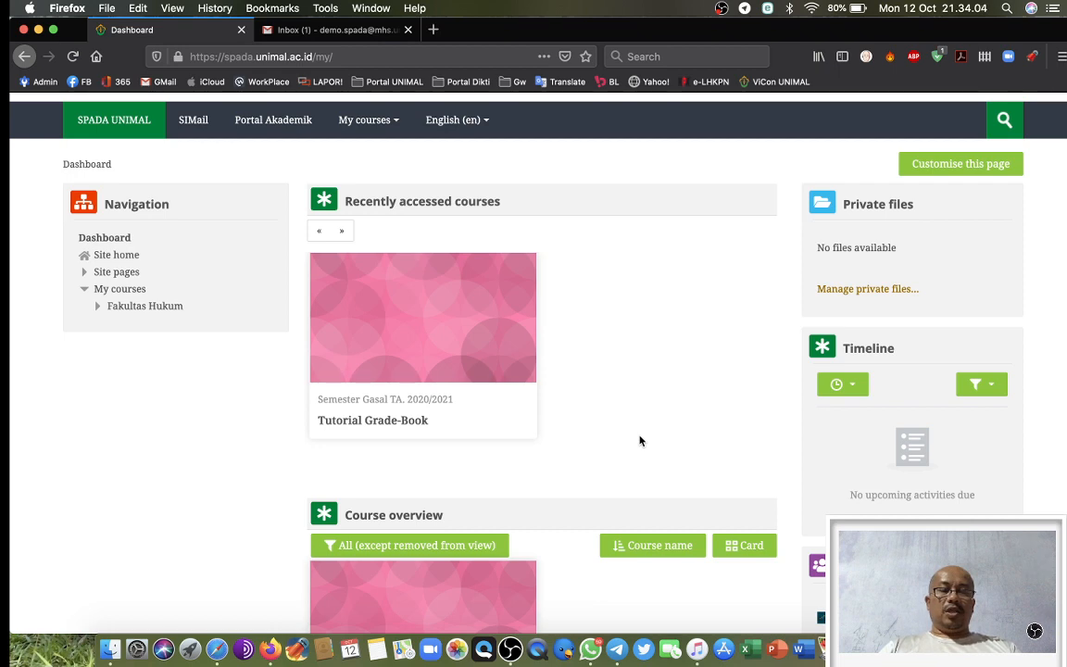
pyautogui.scroll(-1, 639, 440)
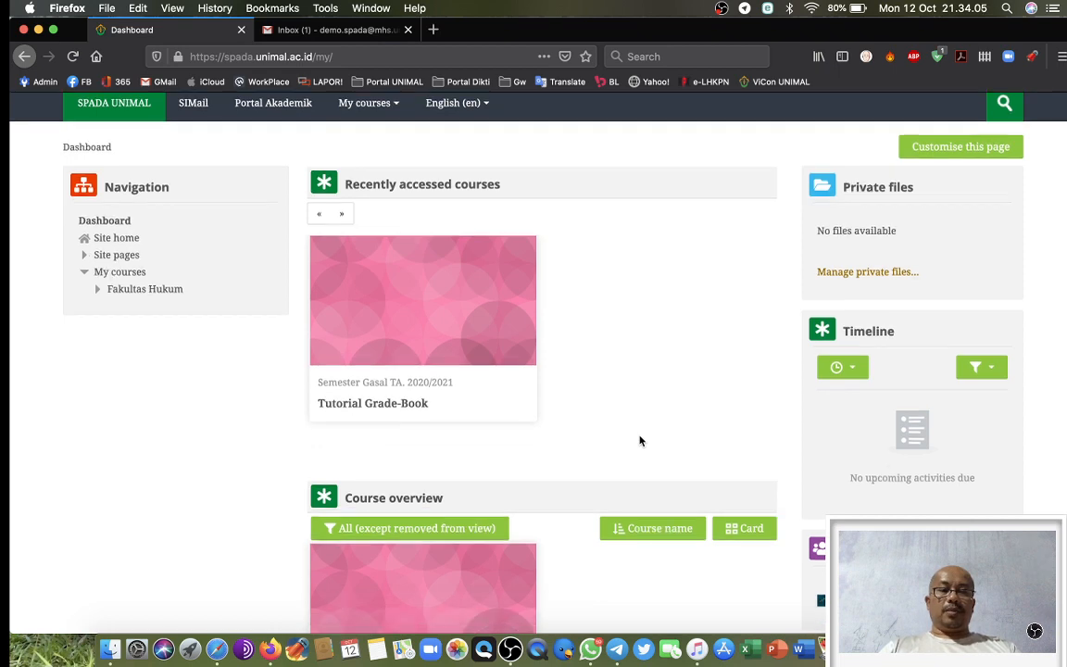
pyautogui.click(445, 316)
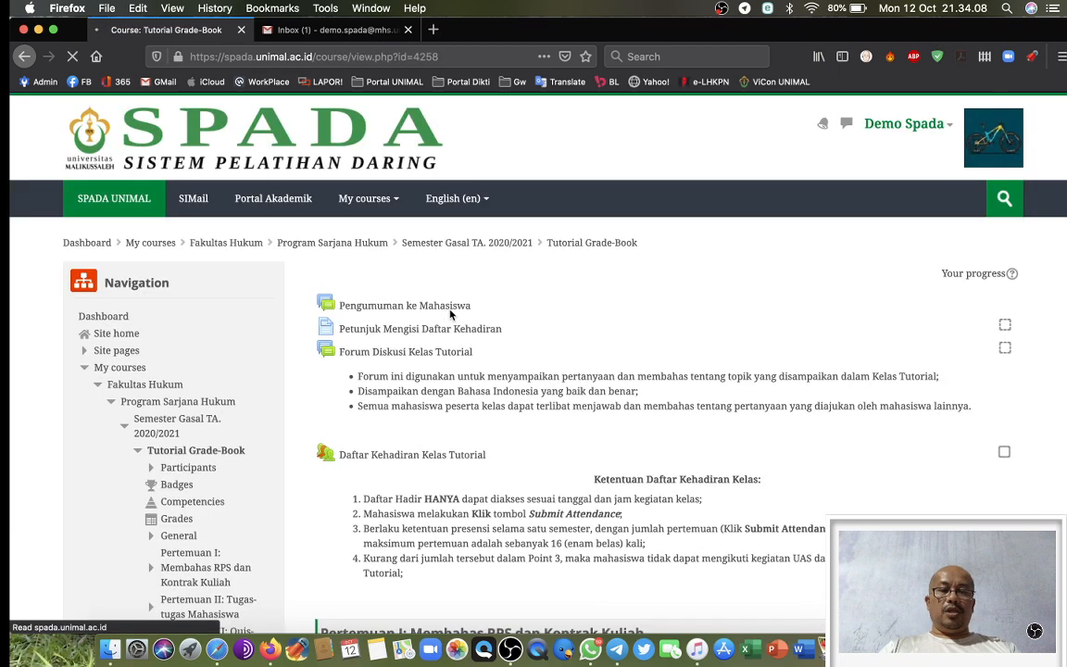
# - Look through the course's meeting sections and open the assignment "Tugas I: Membuat Paper/Karya Tulis (40%)" under Pertemuan II
pyautogui.scroll(-3, 552, 402)
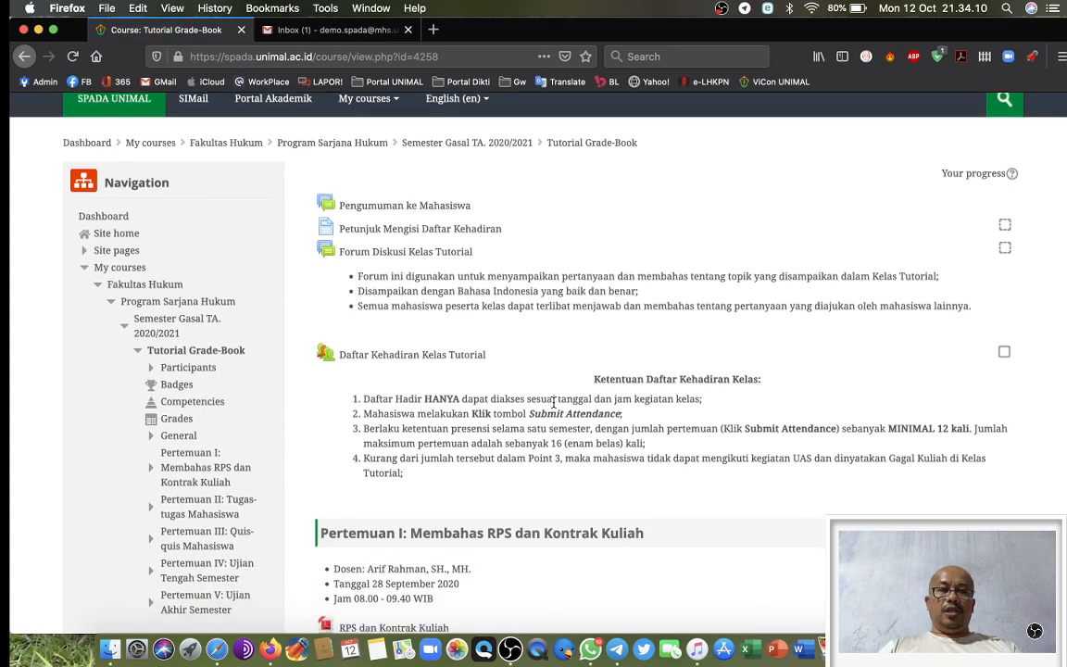
pyautogui.scroll(-3, 553, 402)
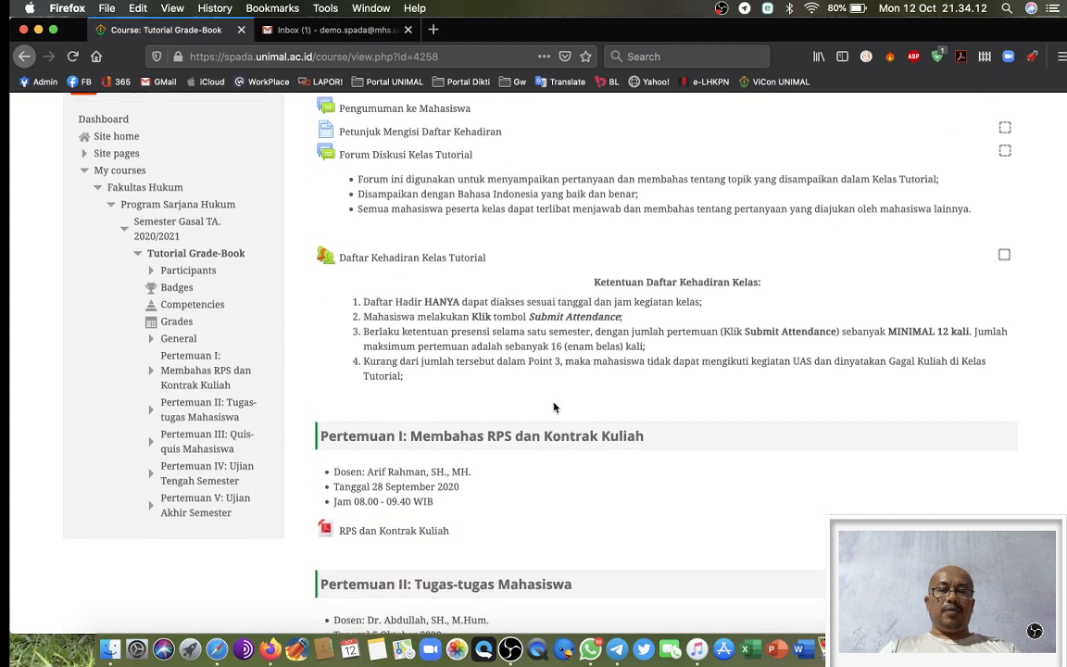
pyautogui.scroll(-5, 554, 407)
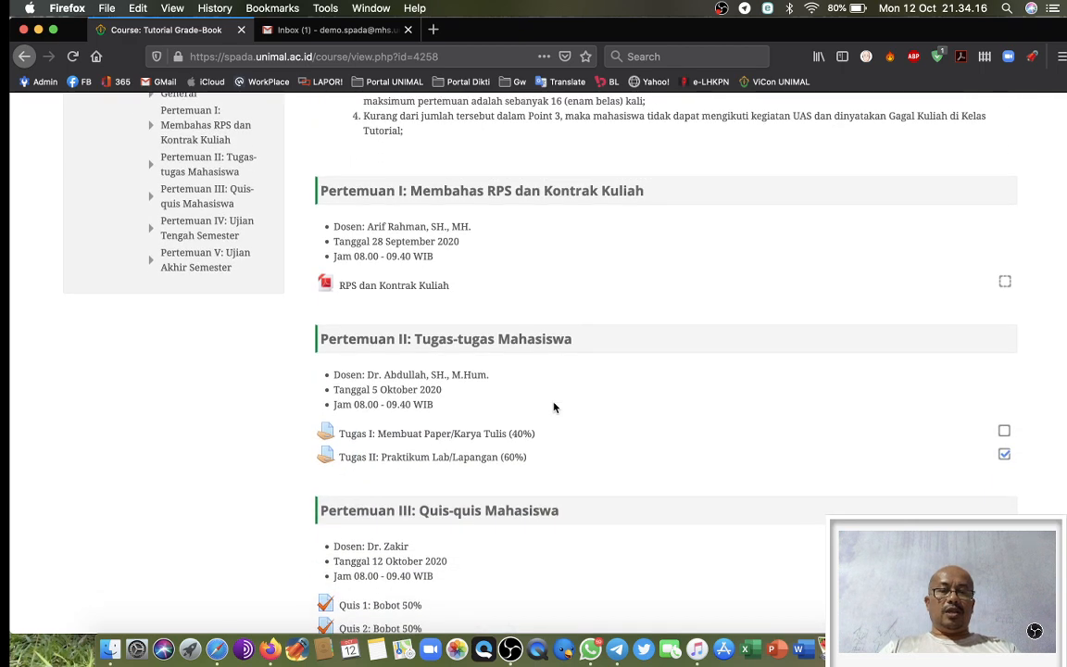
pyautogui.scroll(-5, 554, 407)
pyautogui.scroll(-1, 554, 408)
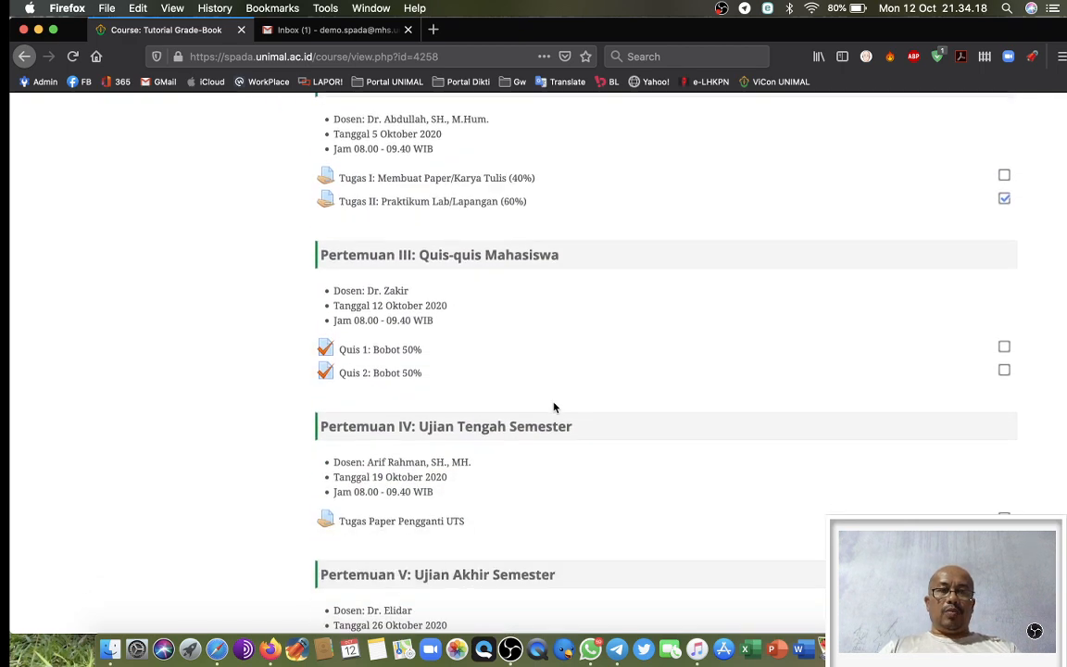
pyautogui.scroll(-3, 554, 408)
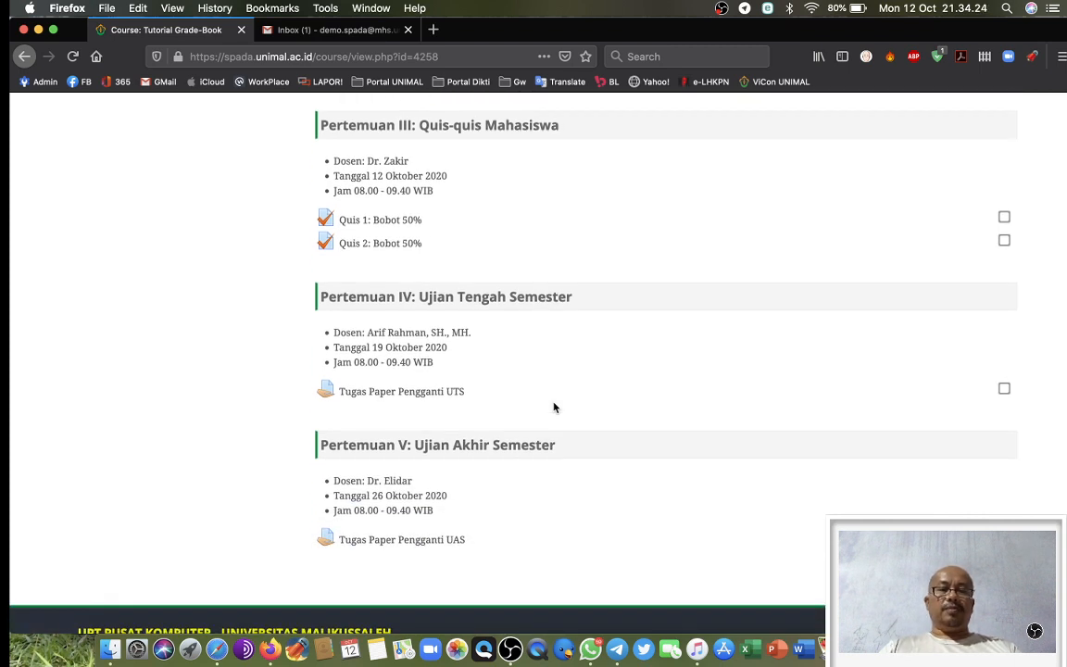
pyautogui.scroll(5, 554, 407)
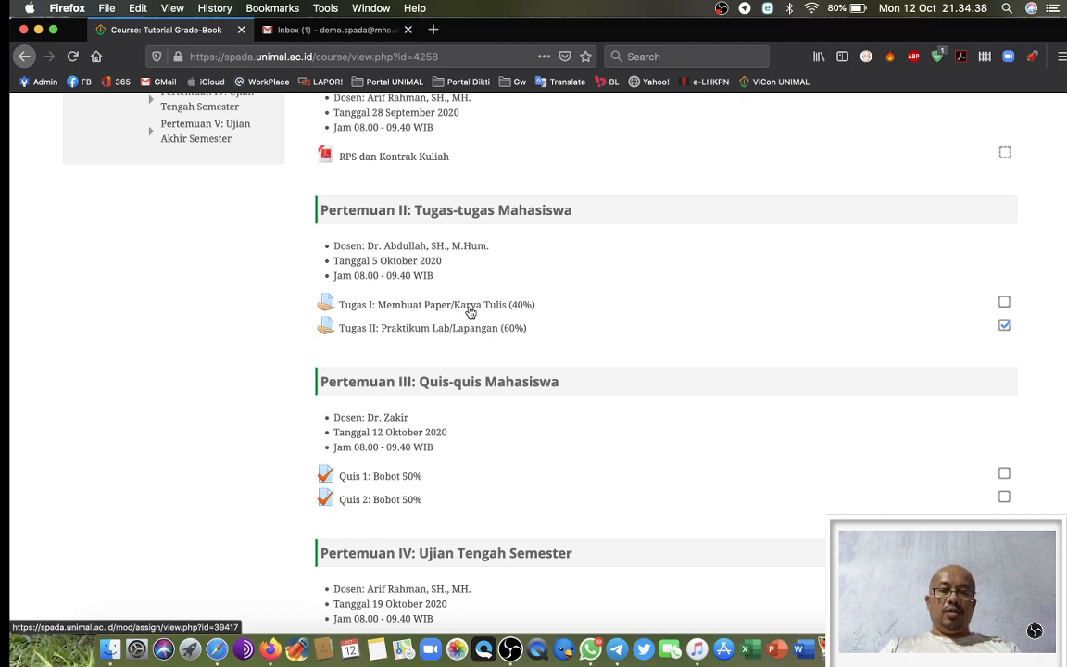
pyautogui.click(467, 312)
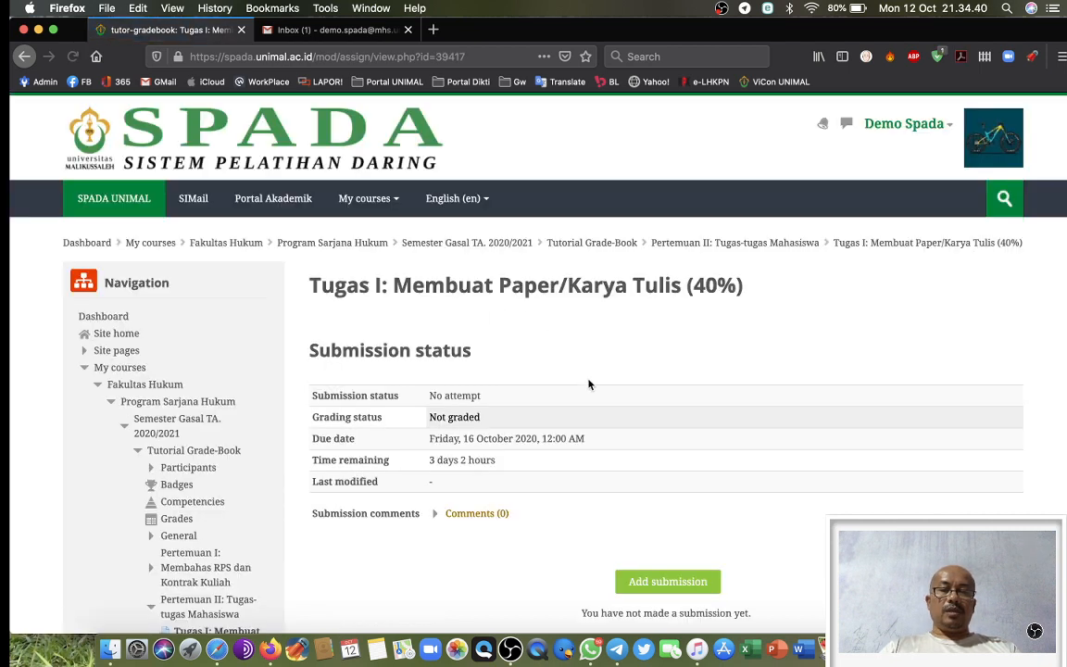
# - Review the submission status of Tugas I and start adding a submission to it
pyautogui.scroll(-2, 589, 381)
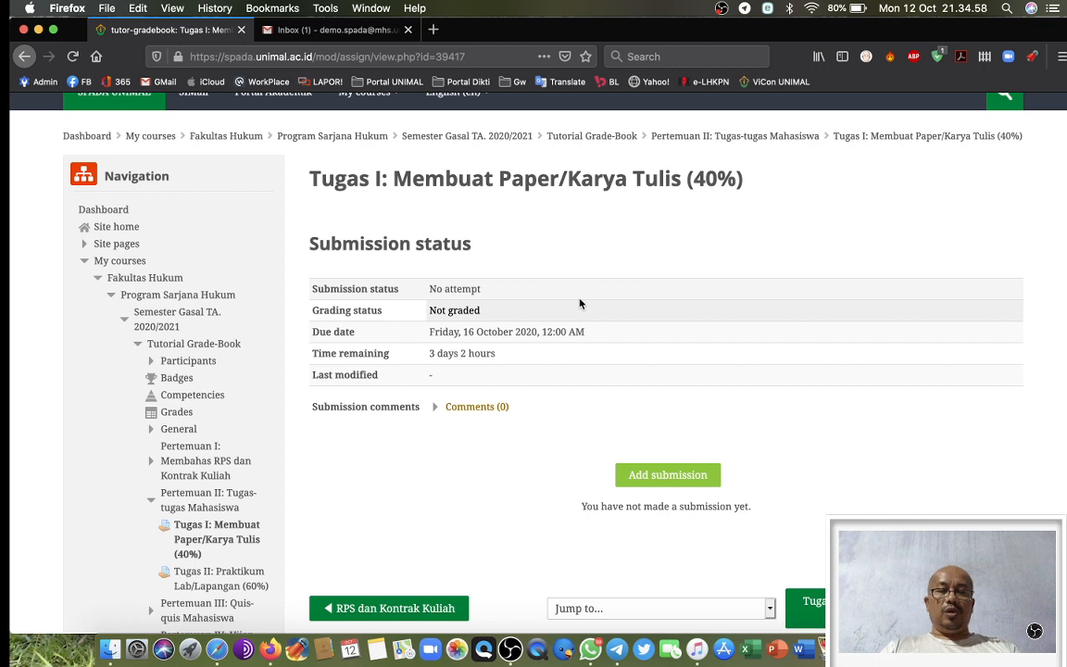
pyautogui.scroll(-2, 580, 302)
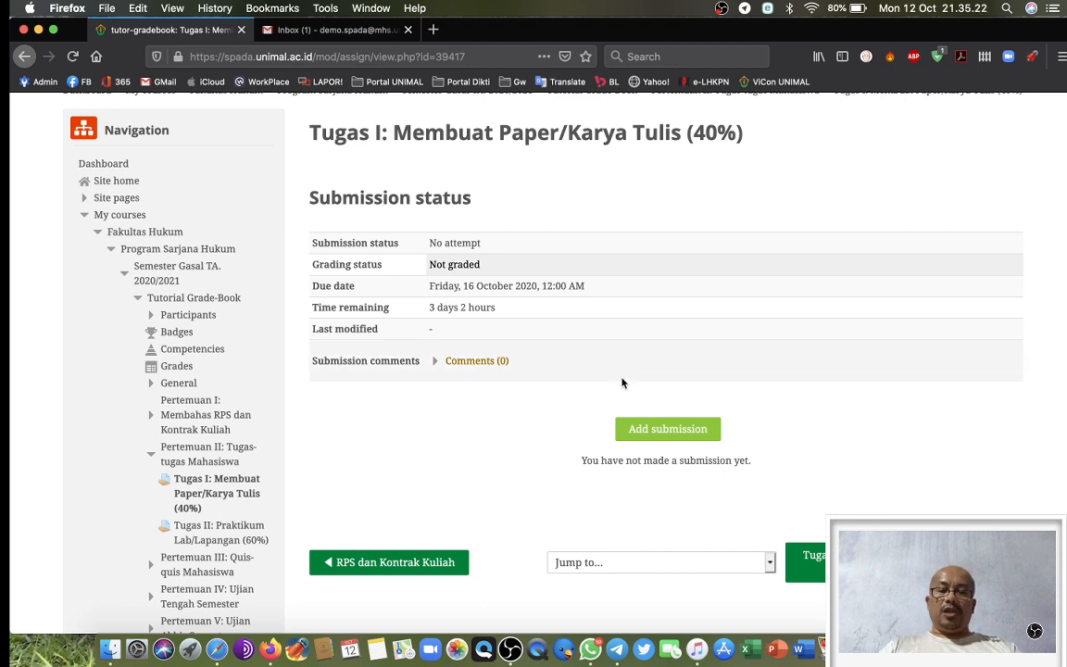
pyautogui.click(669, 429)
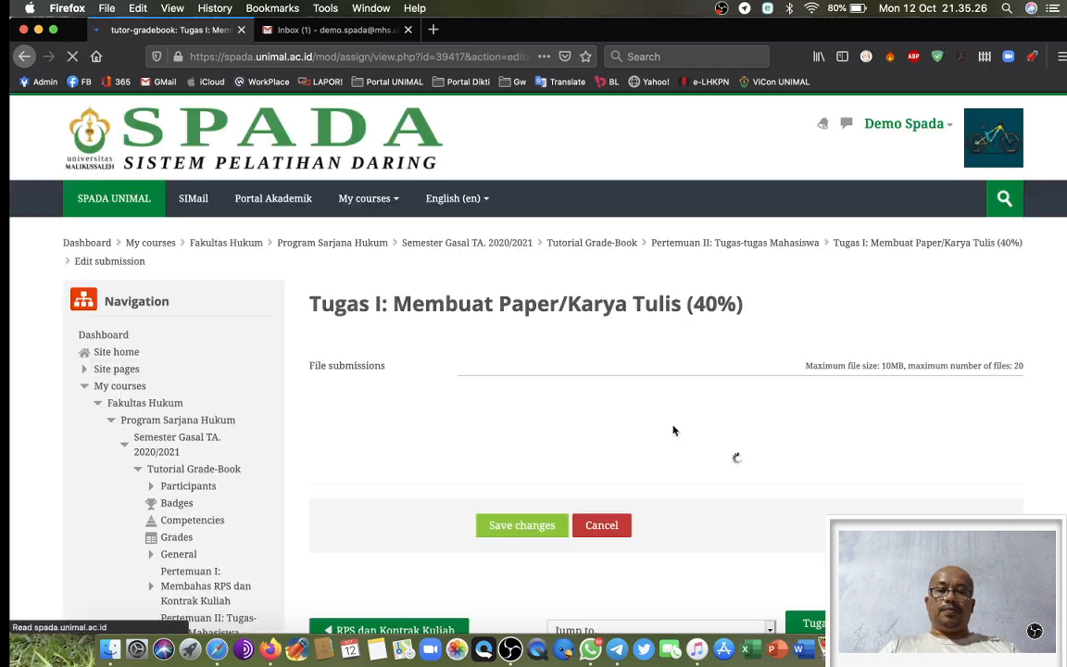
pyautogui.scroll(-3, 673, 429)
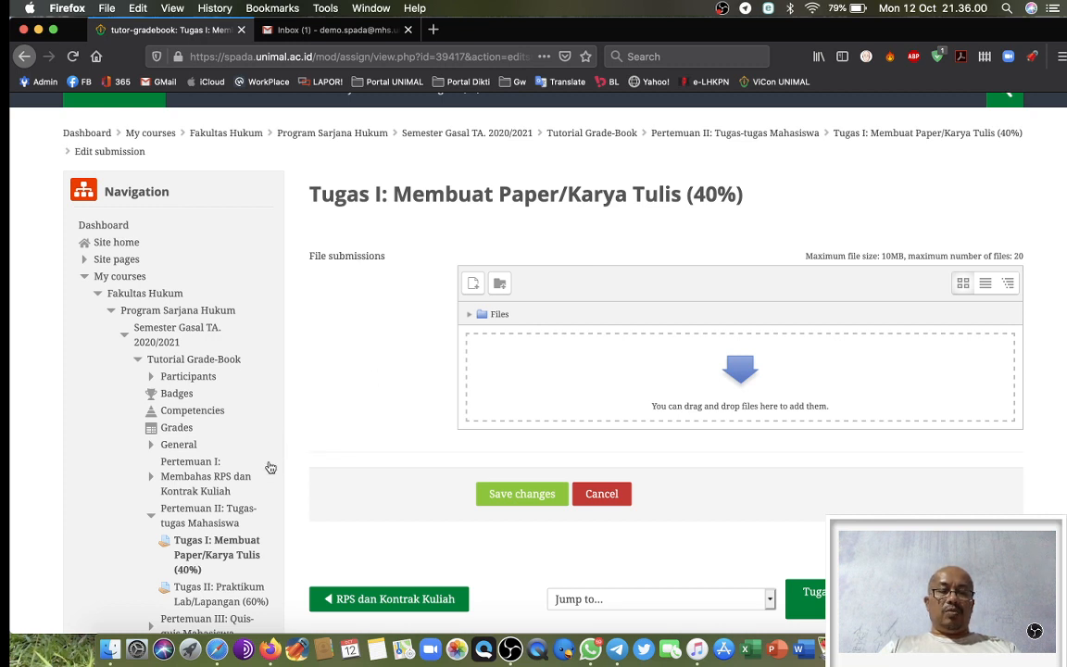
# - Switch to Finder and add "07 C Restruktusrisasi .pdf" from the Hukum Perbankan folder to the assignment's file submissions, then return to Firefox
pyautogui.hotkey('ctrl', 'Up')
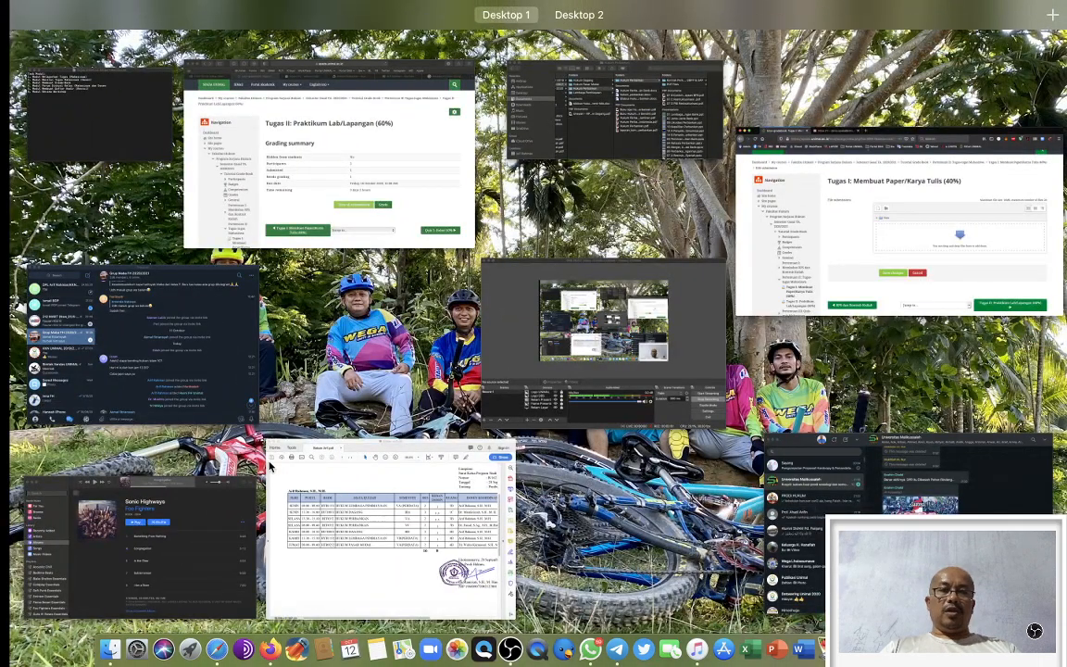
pyautogui.hotkey('ctrl', 'Up')
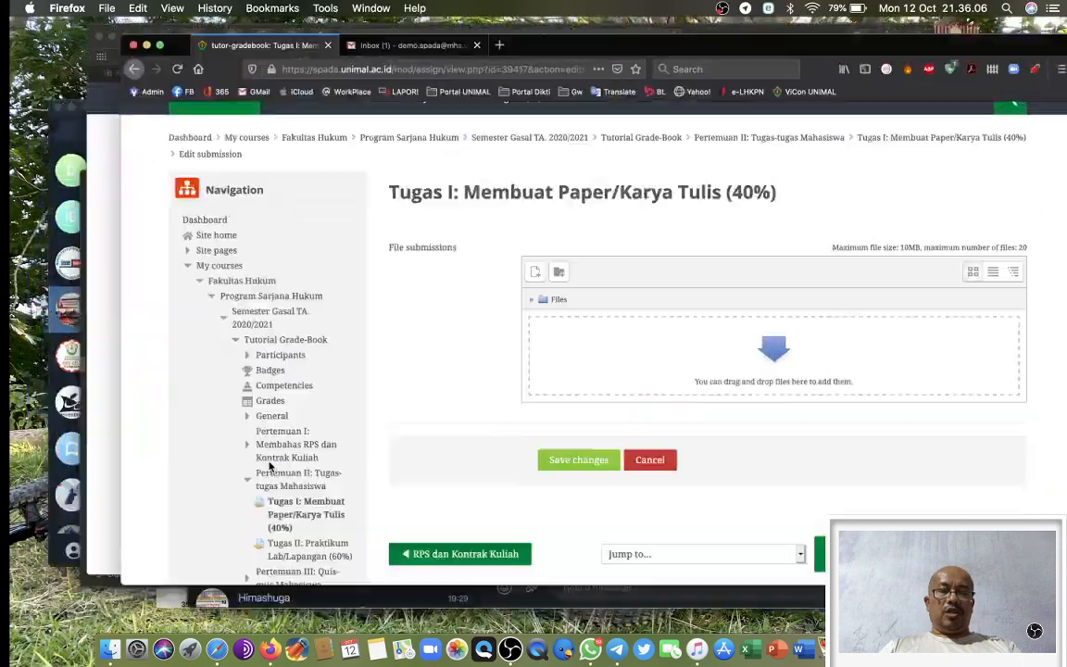
pyautogui.click(109, 648)
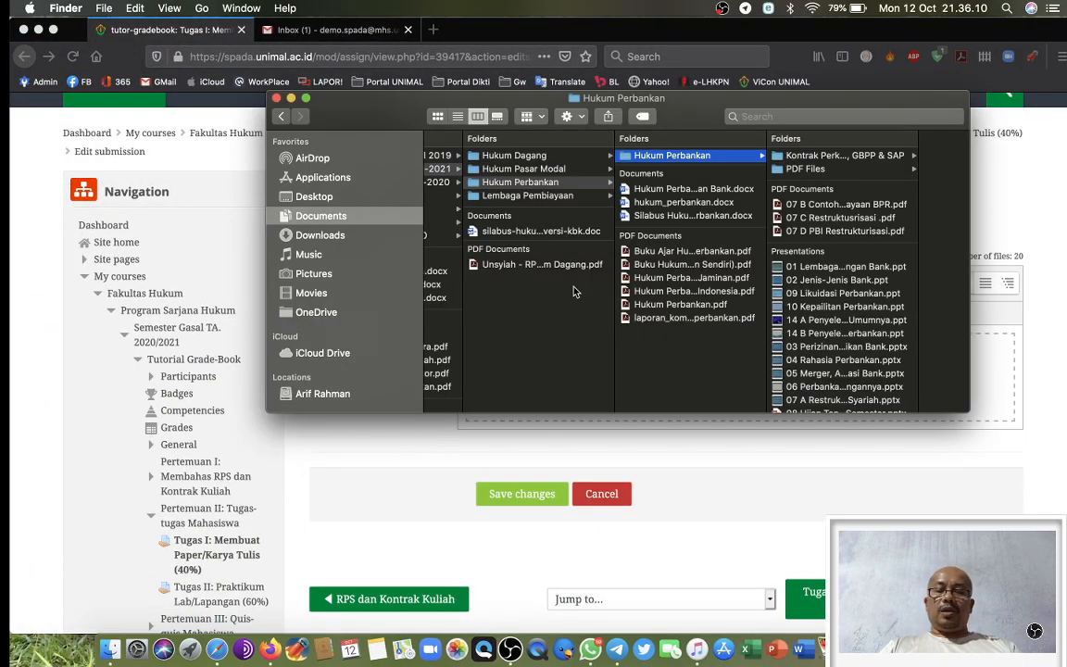
pyautogui.moveTo(618, 96); pyautogui.dragTo(422, 63)
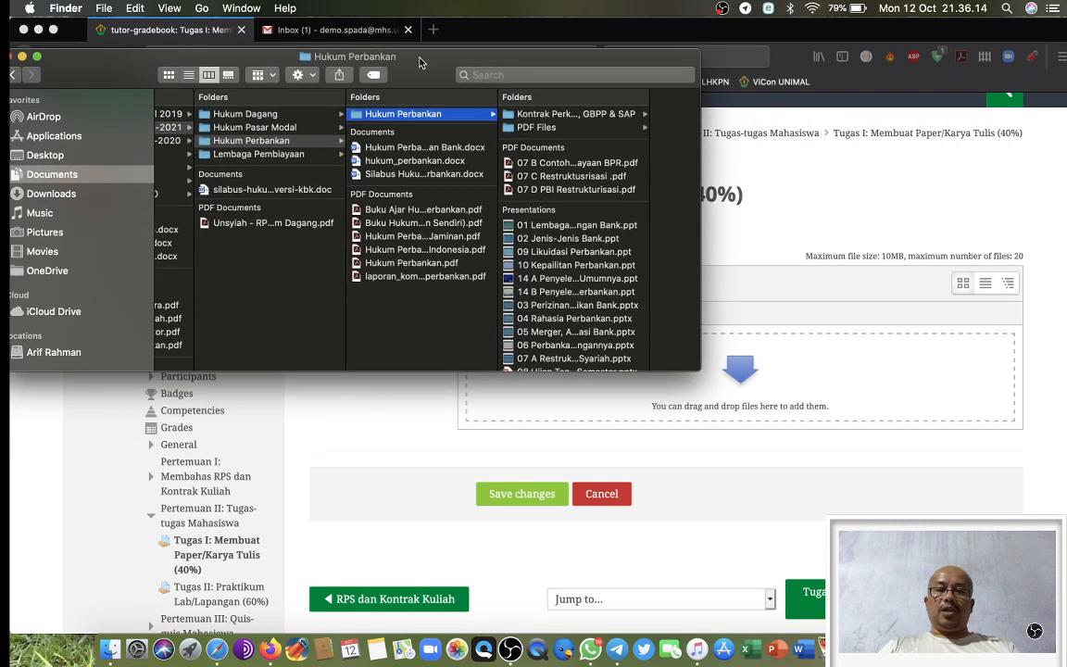
pyautogui.click(553, 181)
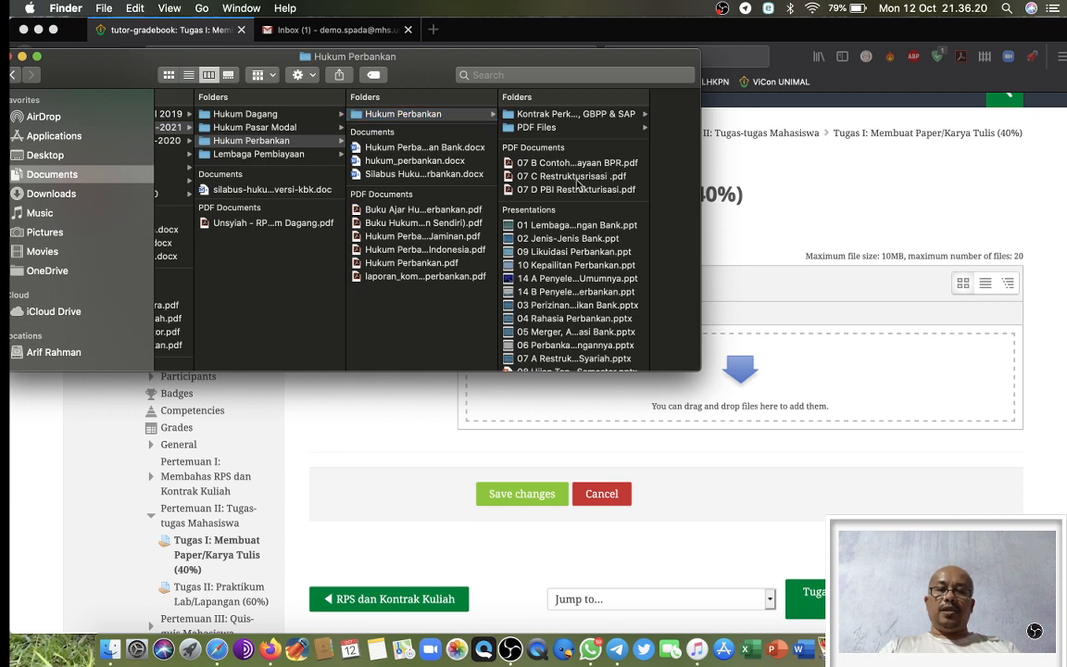
pyautogui.click(554, 175)
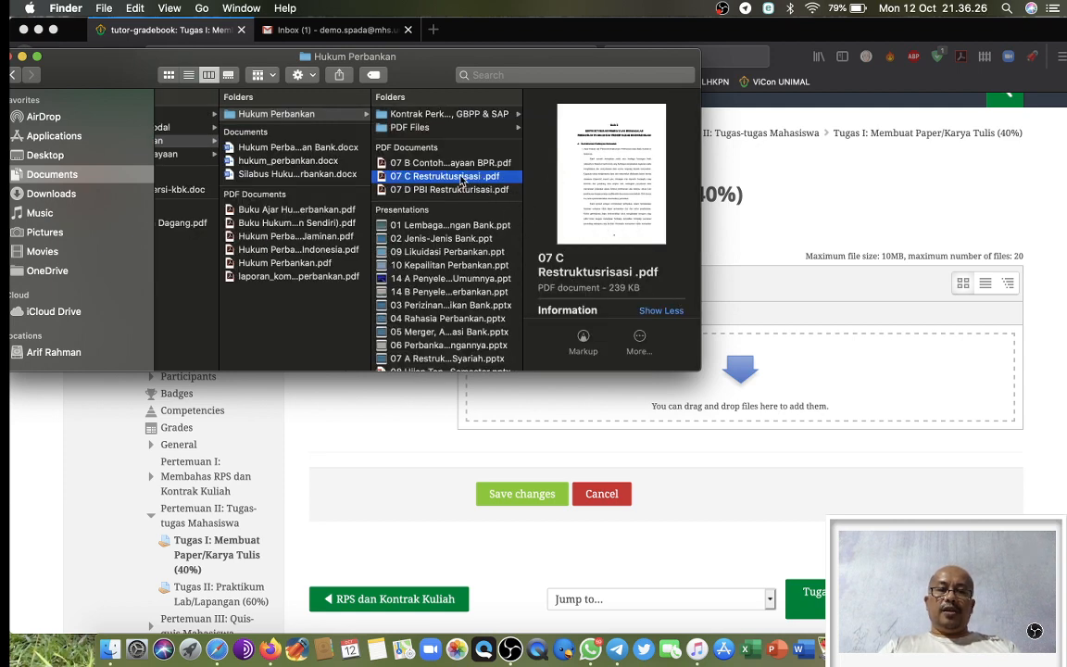
pyautogui.moveTo(424, 174); pyautogui.dragTo(787, 366)
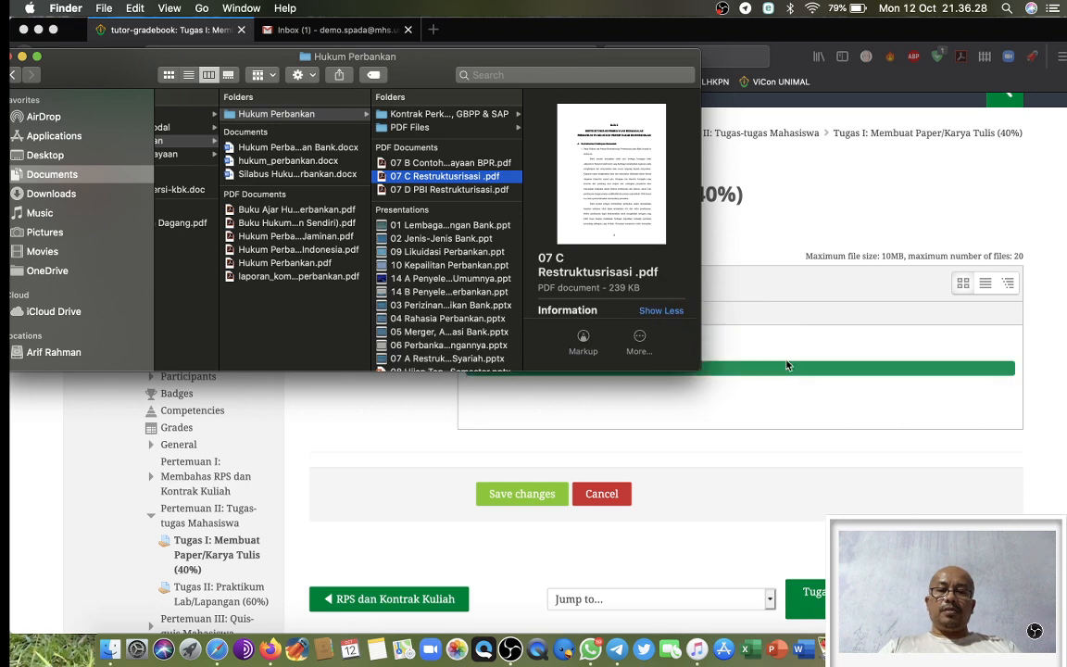
pyautogui.click(775, 292)
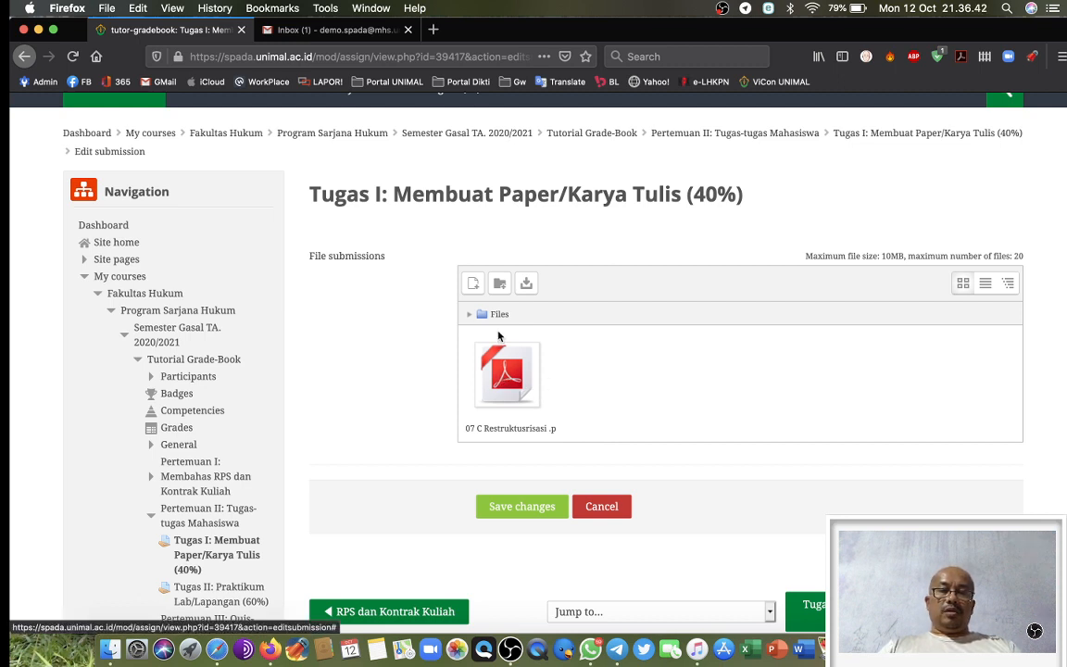
# - Delete "07 C Restruktusrisasi .pdf" from the assignment's file submissions
pyautogui.click(496, 380)
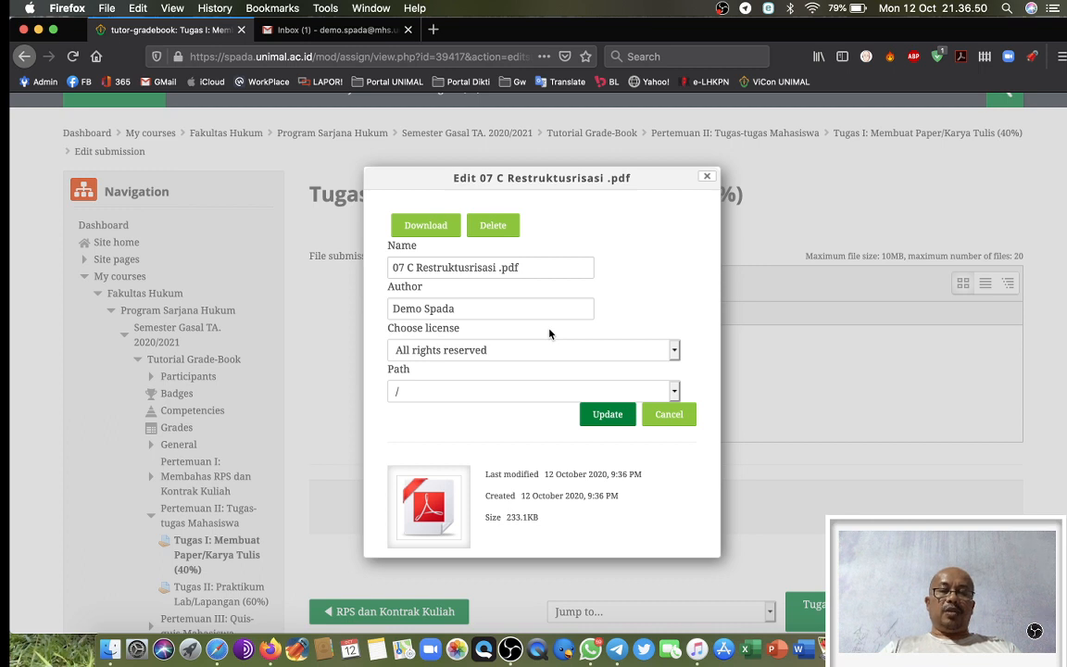
pyautogui.click(493, 227)
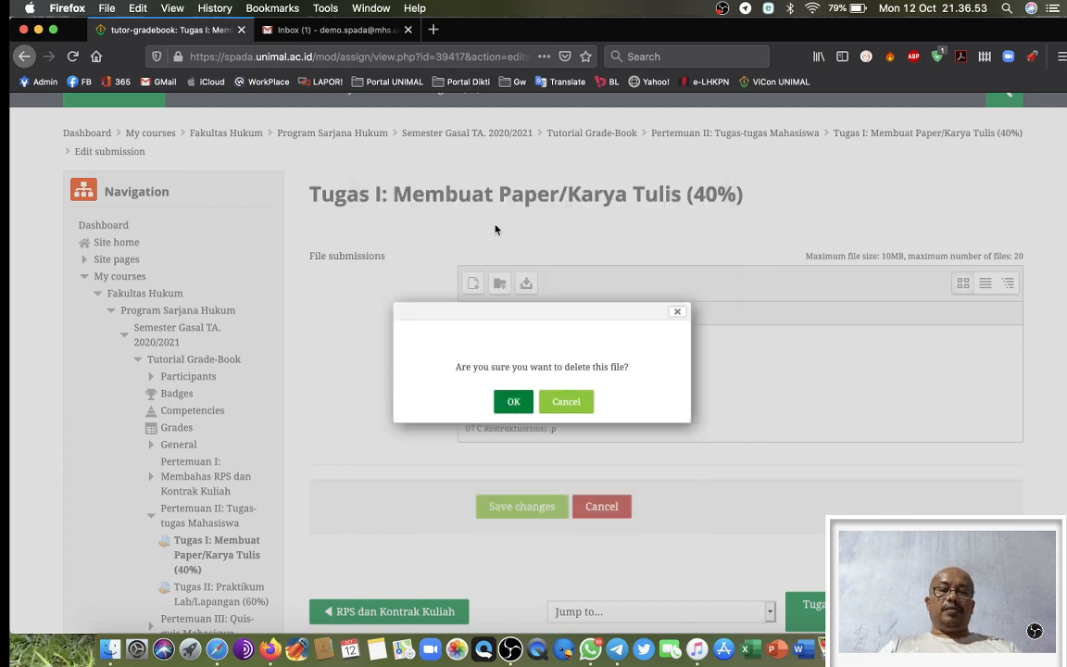
pyautogui.click(512, 403)
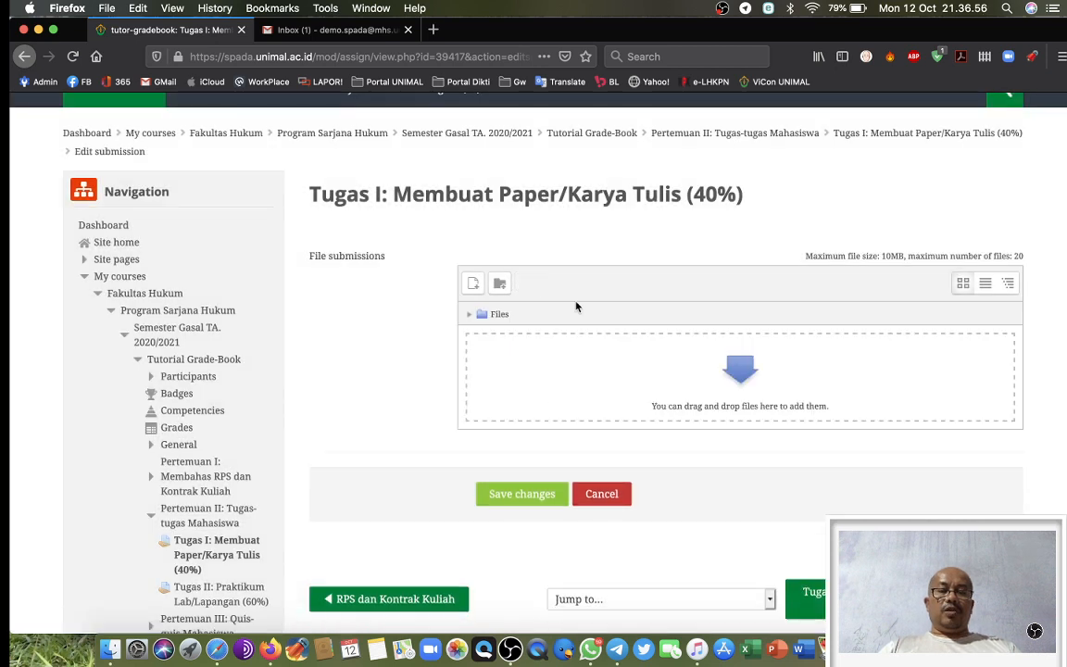
# - Upload "Materi ttg HTN.pdf" from the computer to the assignment's file submissions, saving it as "Tugas 1"
pyautogui.click(472, 288)
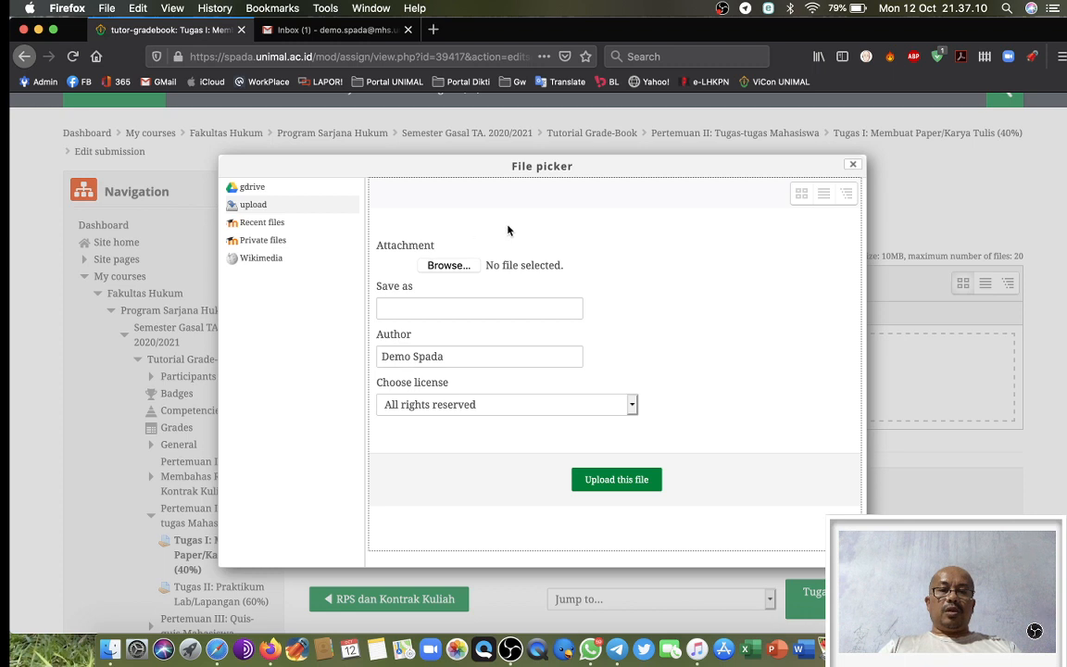
pyautogui.click(454, 265)
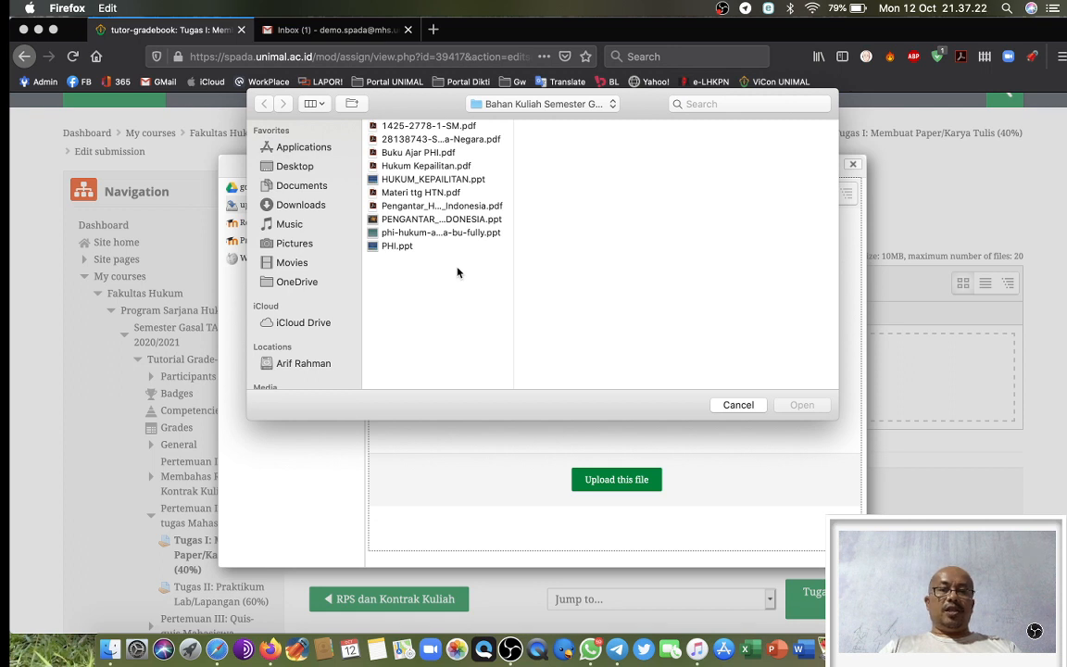
pyautogui.click(397, 194)
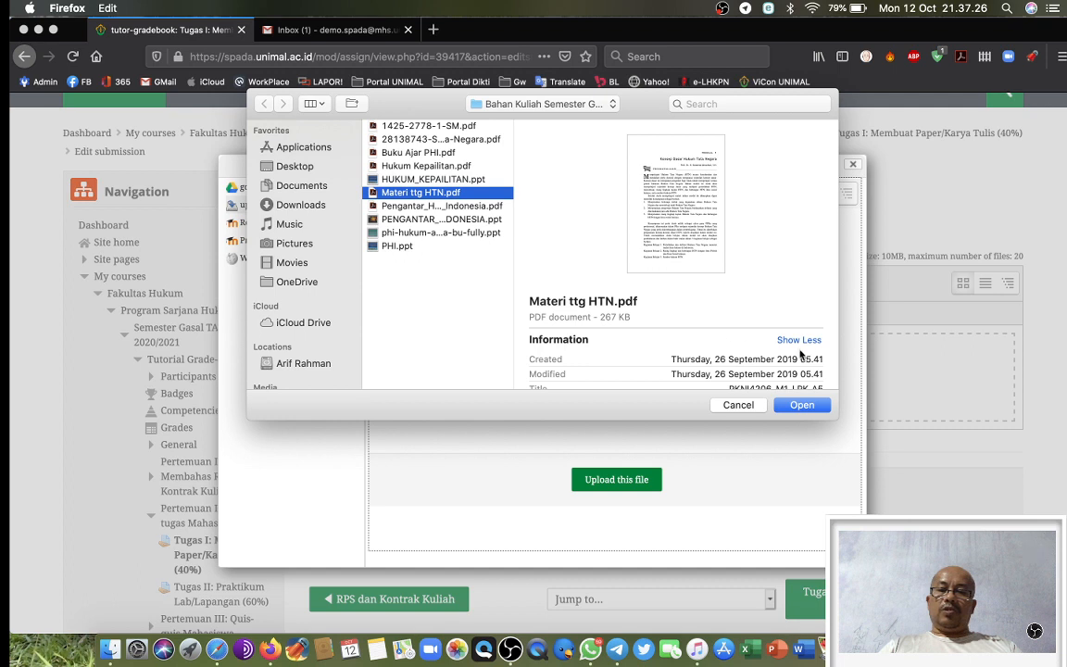
pyautogui.click(802, 405)
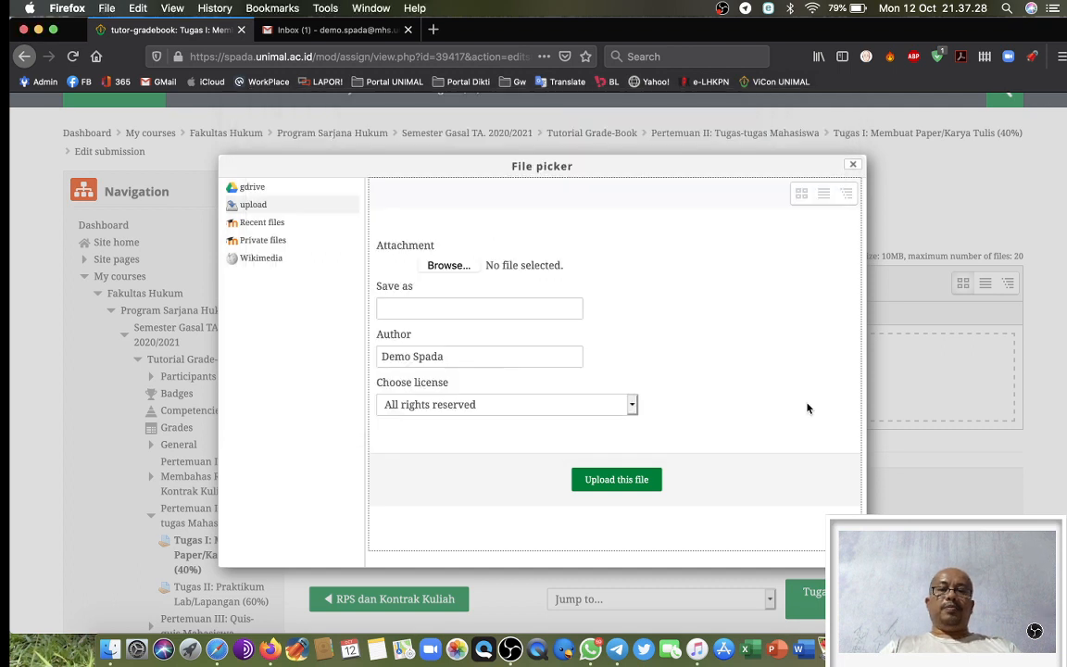
pyautogui.click(504, 308)
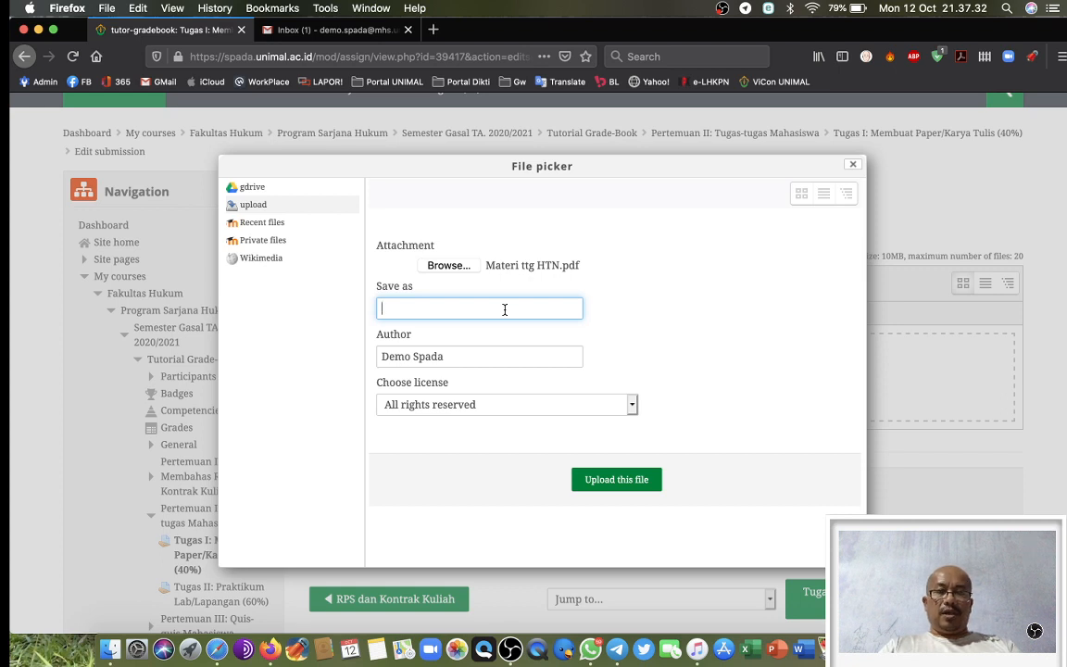
pyautogui.write('Tugas 1')
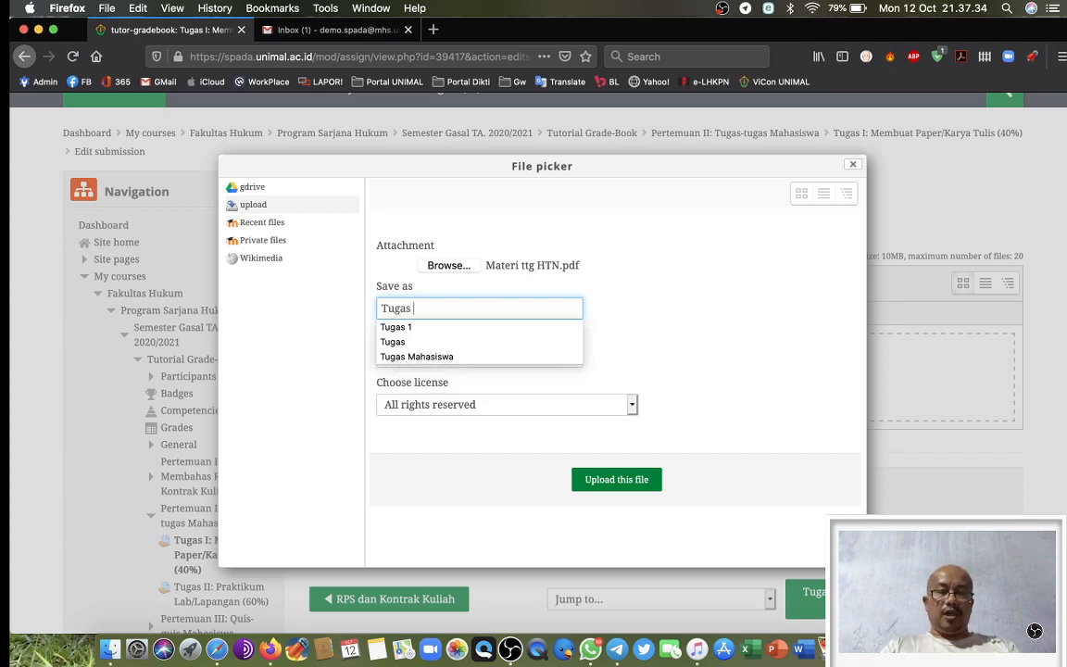
pyautogui.click(678, 314)
pyautogui.click(616, 480)
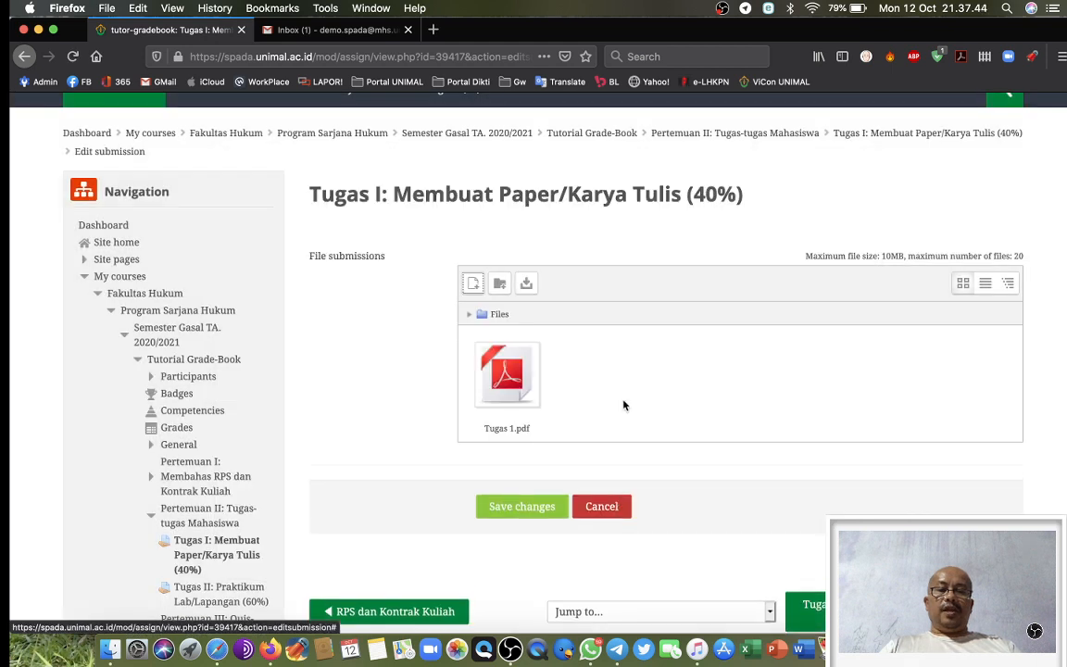
# - Delete "Tugas 1.pdf" from the assignment's file submissions
pyautogui.click(516, 384)
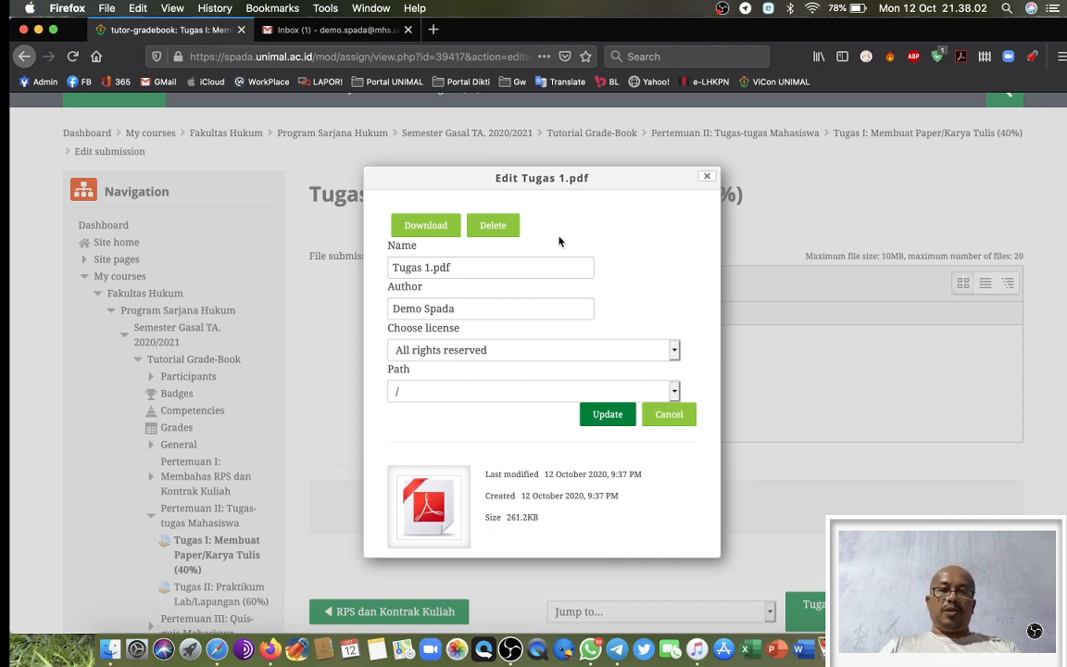
pyautogui.click(501, 227)
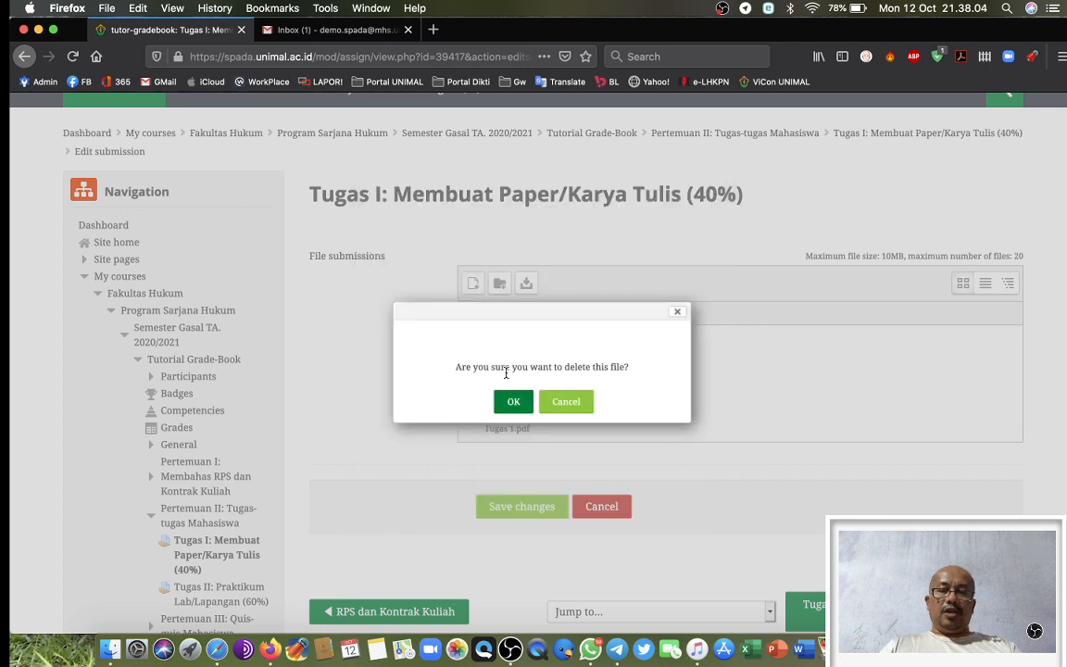
pyautogui.click(512, 402)
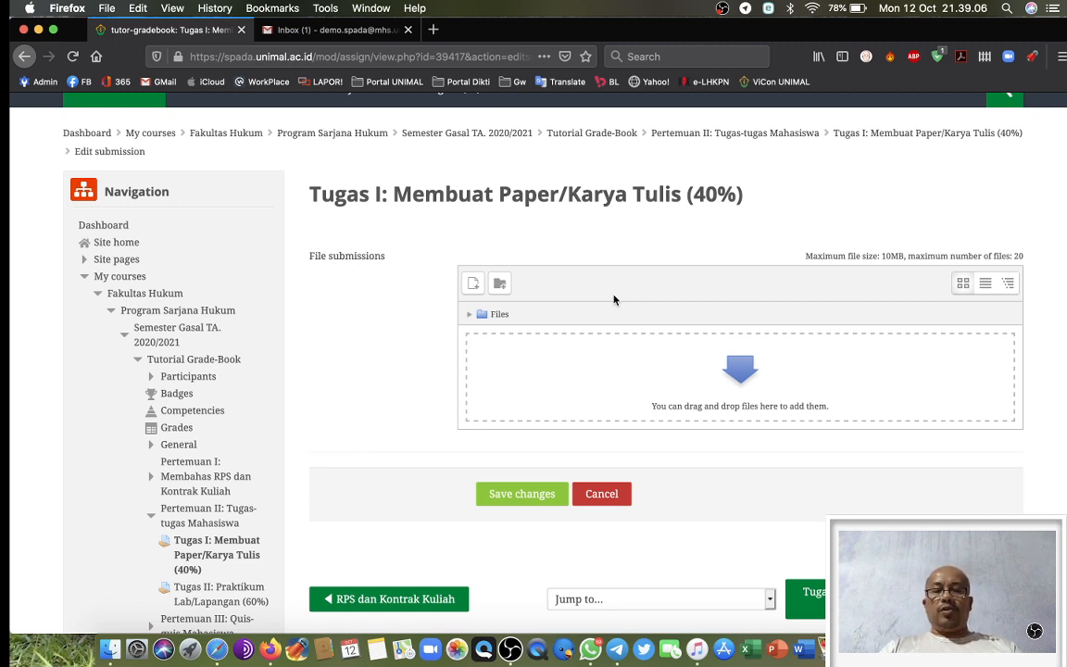
# - Connect the file picker to Google Drive with the demo student's Google account and allow Spada UNIMAL to access it
pyautogui.click(472, 285)
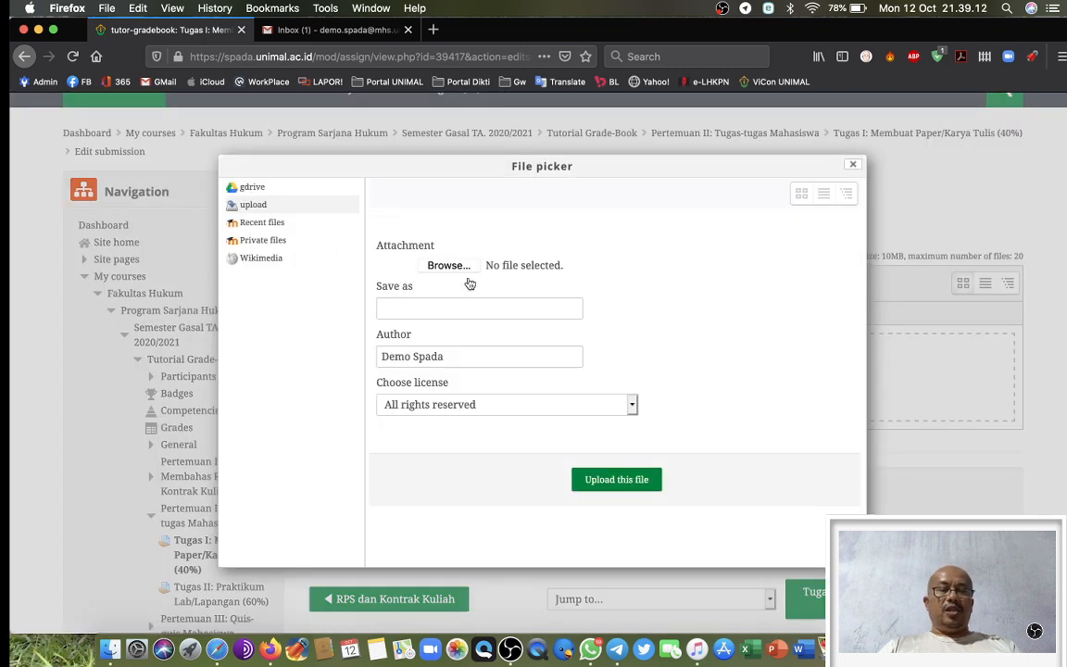
pyautogui.click(248, 188)
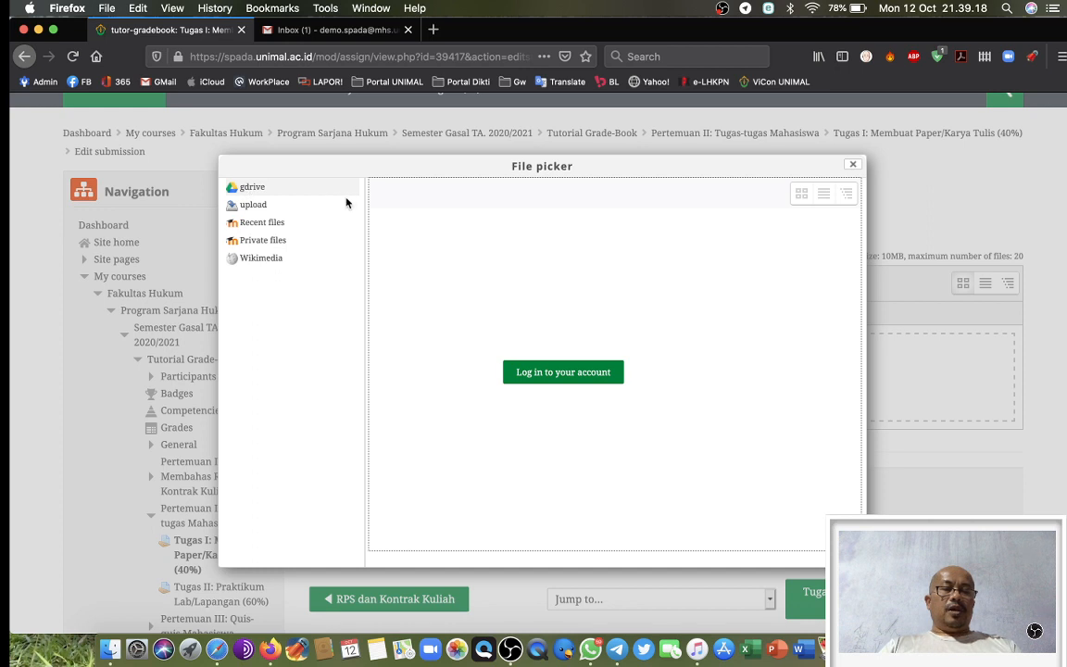
pyautogui.click(564, 373)
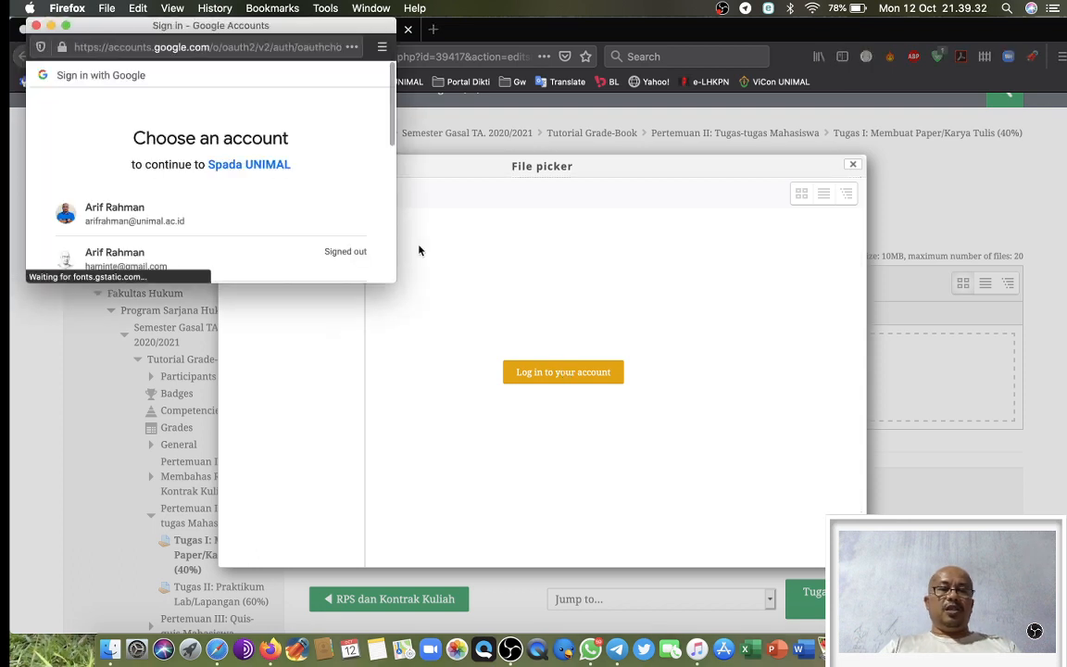
pyautogui.scroll(-3, 288, 199)
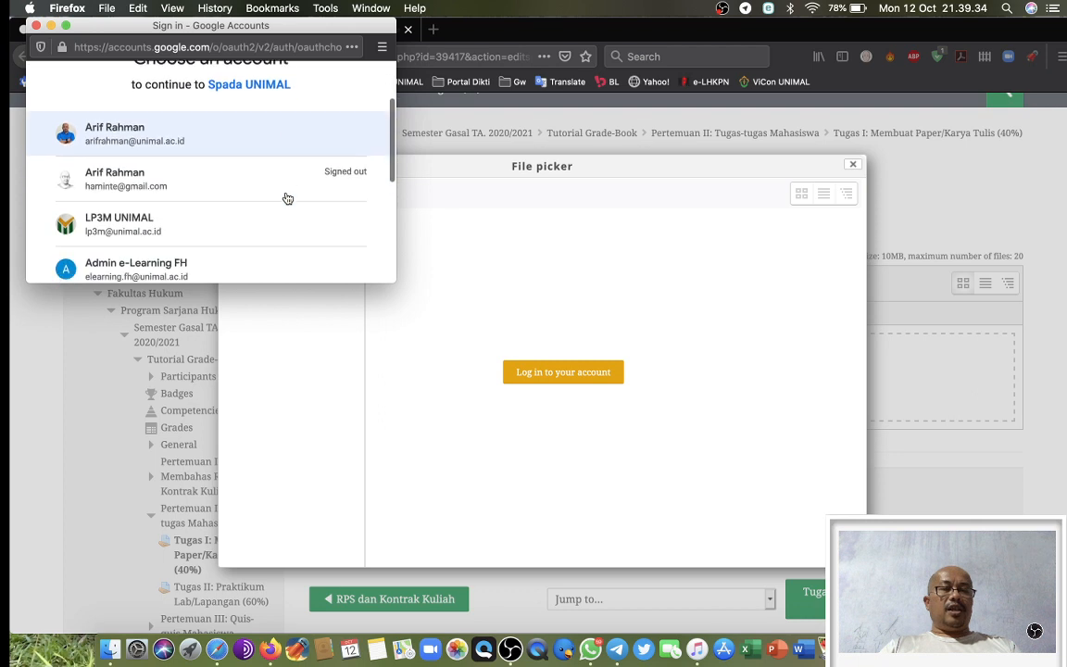
pyautogui.scroll(-4, 288, 199)
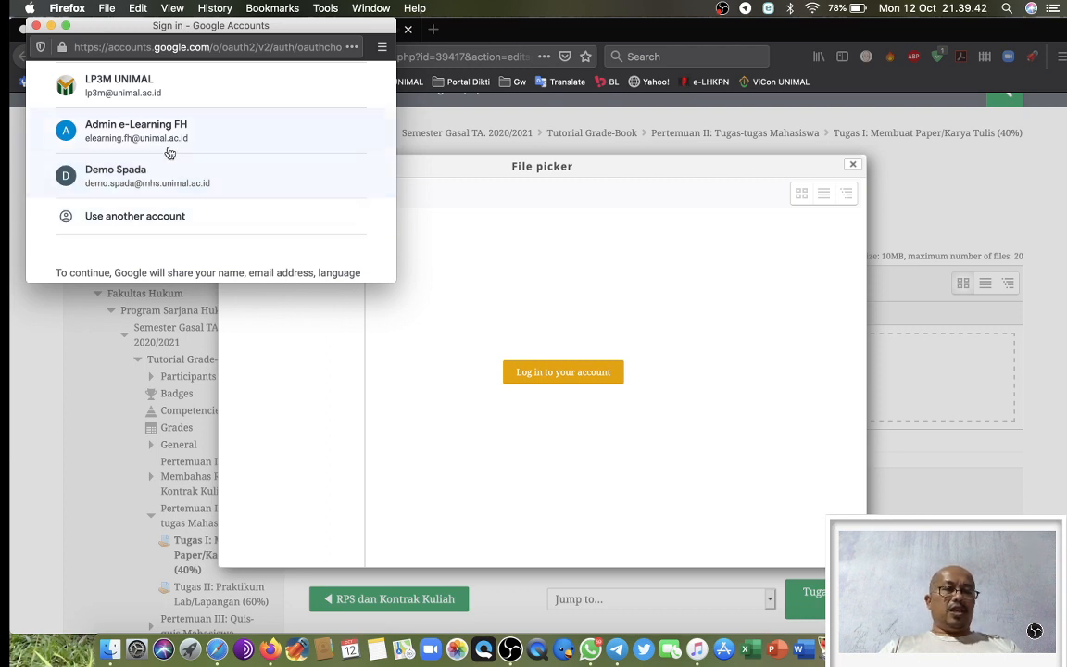
pyautogui.click(155, 185)
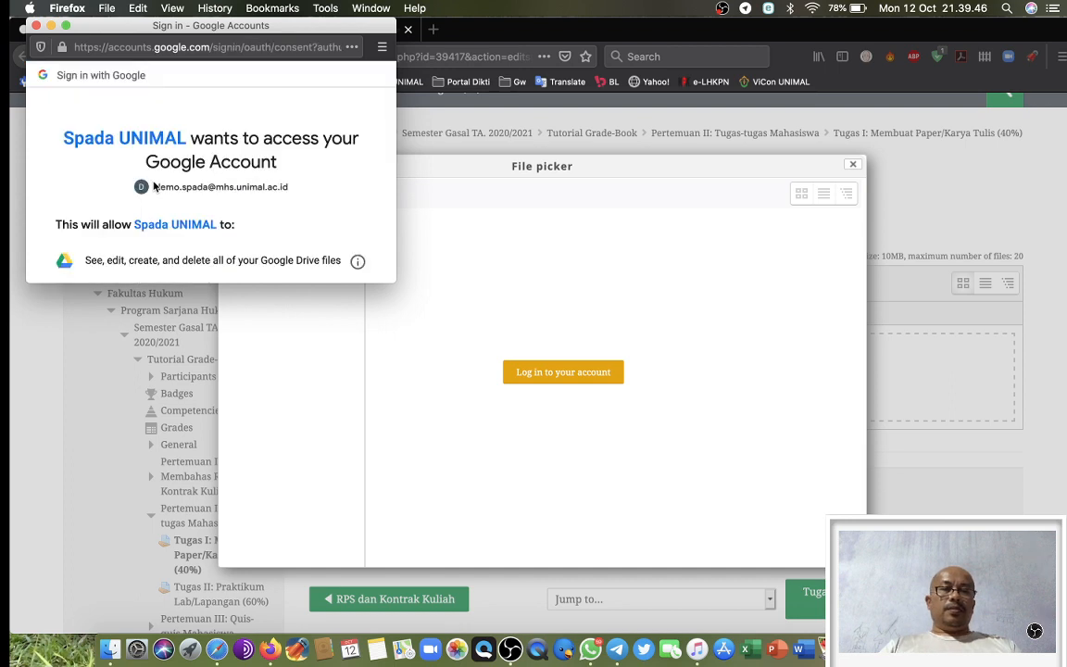
pyautogui.scroll(-2, 276, 212)
pyautogui.scroll(-5, 276, 213)
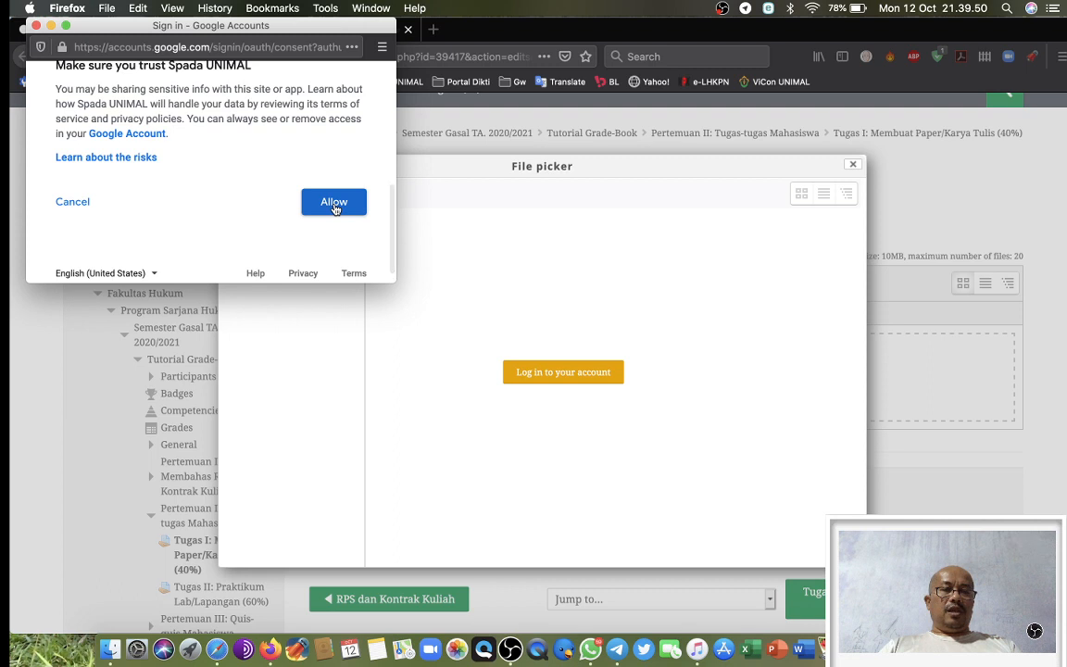
pyautogui.click(335, 205)
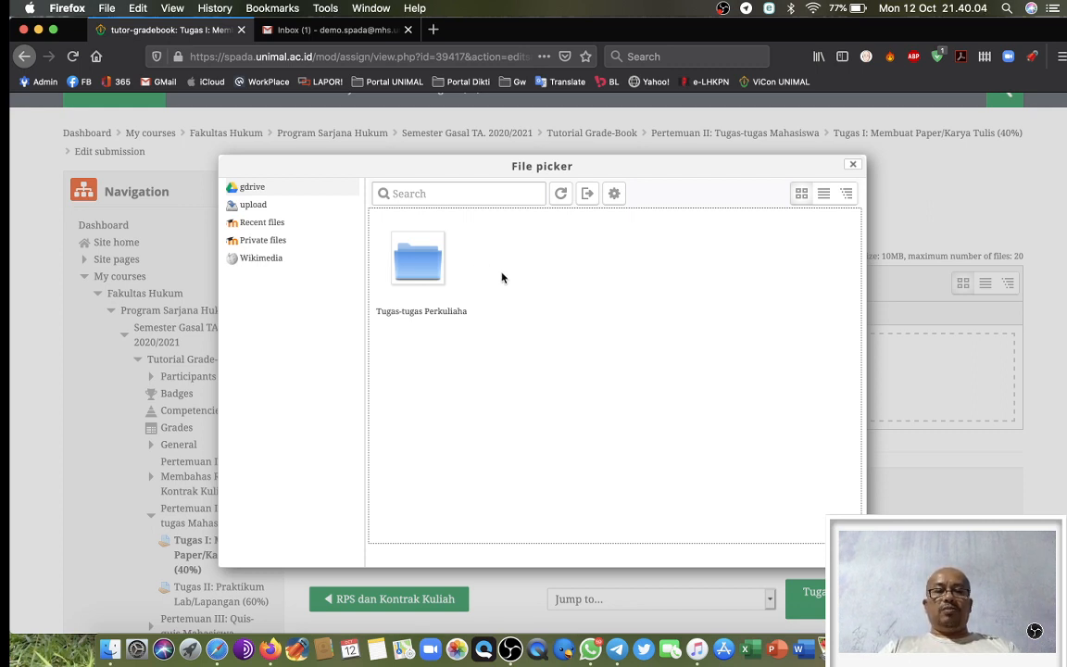
# - Add "Buku Ajar Hukum Perbankan.pdf" from the Google Drive folder Tugas-tugas Perkuliahan to the file submissions
pyautogui.click(427, 267)
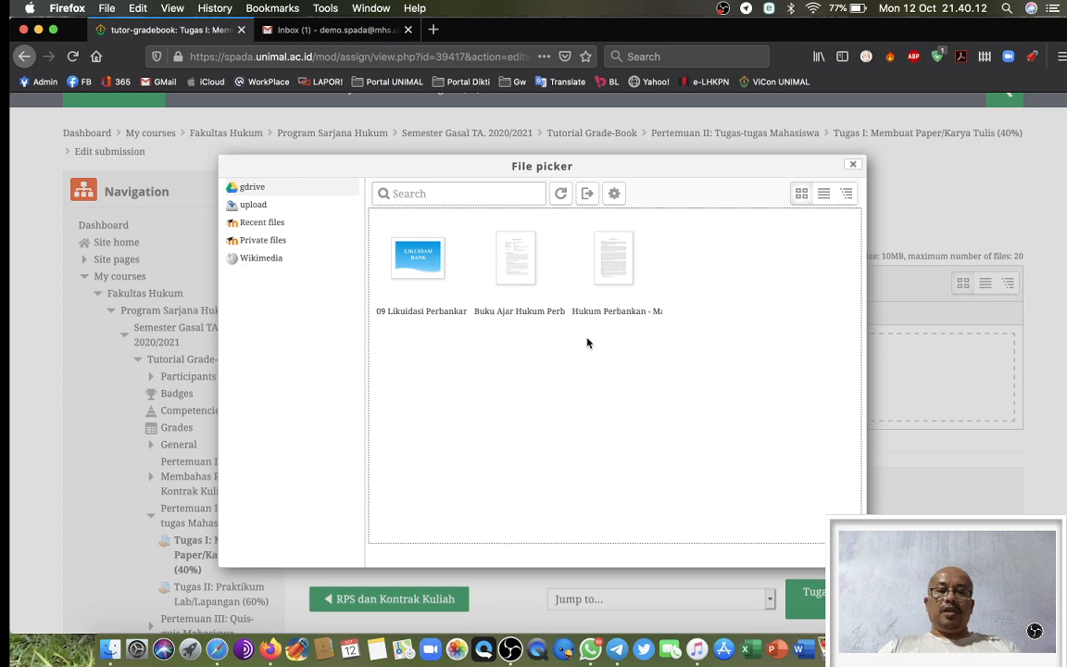
pyautogui.click(515, 259)
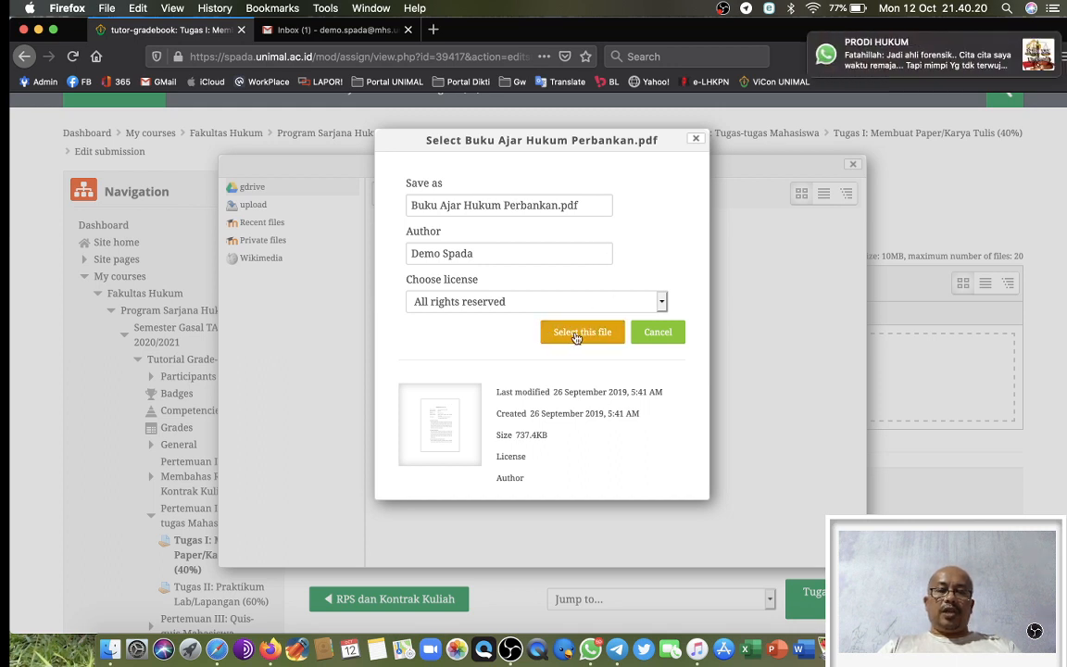
pyautogui.click(576, 333)
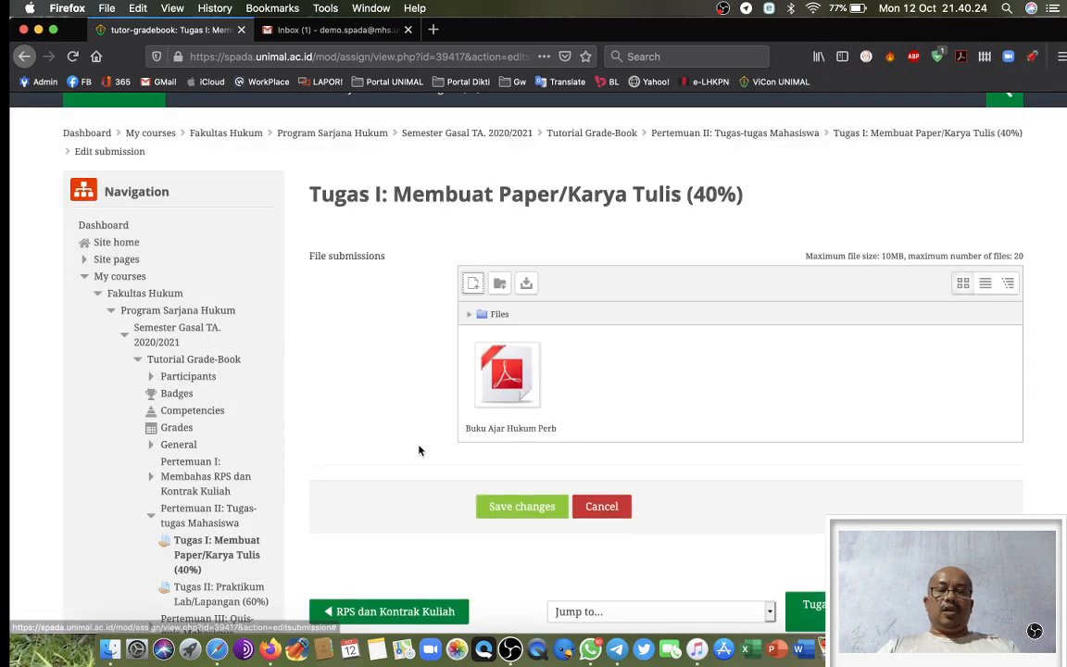
pyautogui.scroll(-1, 418, 450)
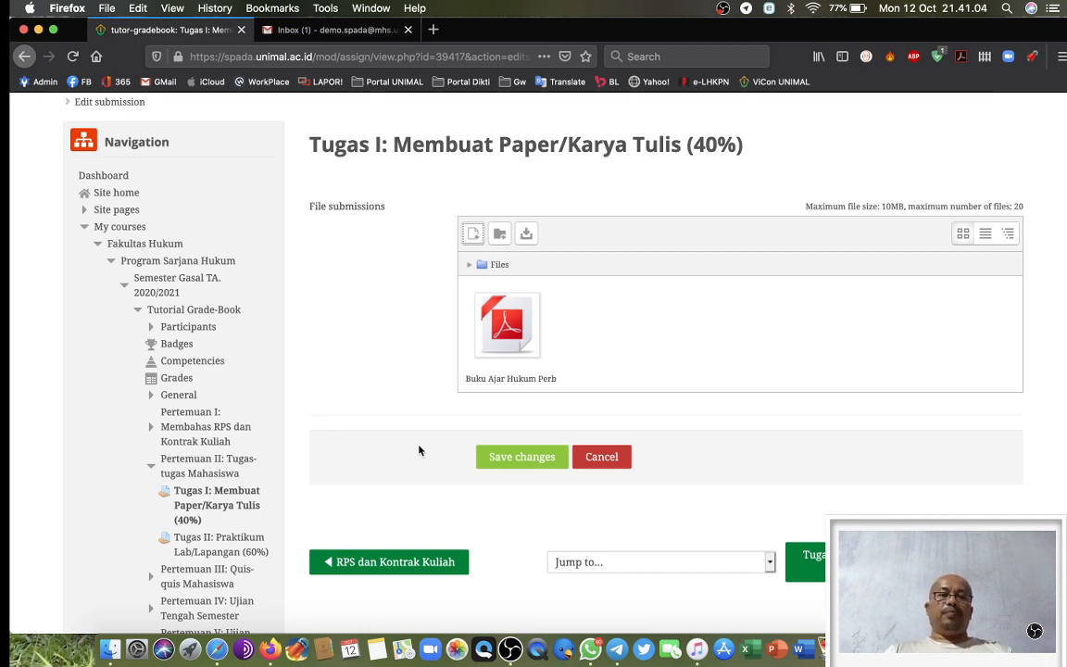
# - Open Google Drive from the student's Gmail, dismiss the desktop app offer and view the files in the Tugas-tugas Perkuliahan folder
pyautogui.click(352, 30)
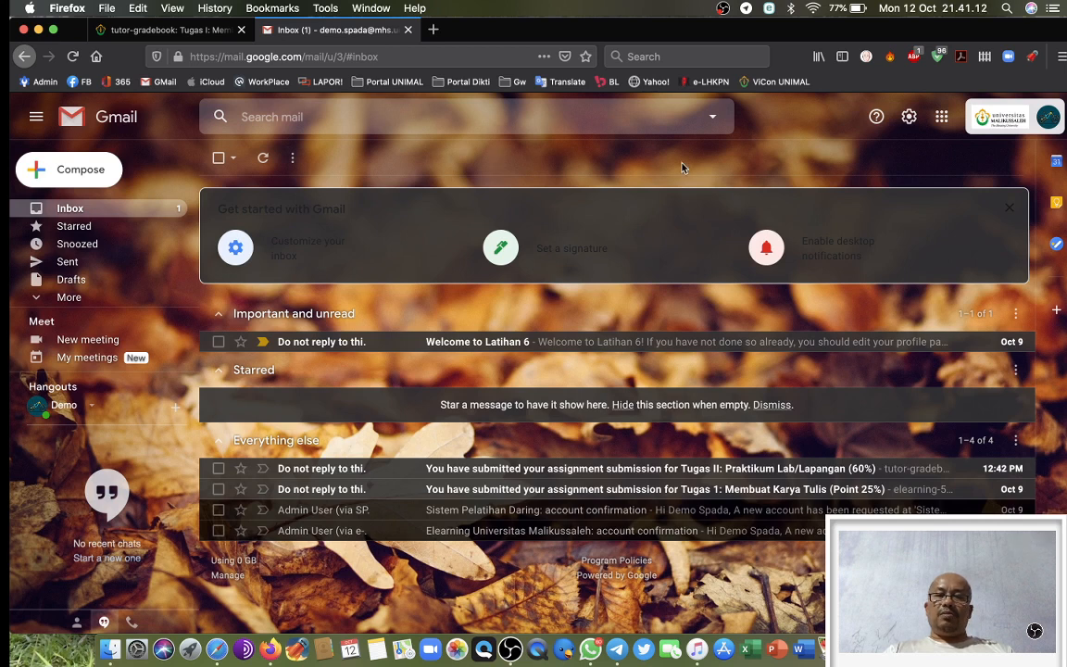
pyautogui.click(943, 117)
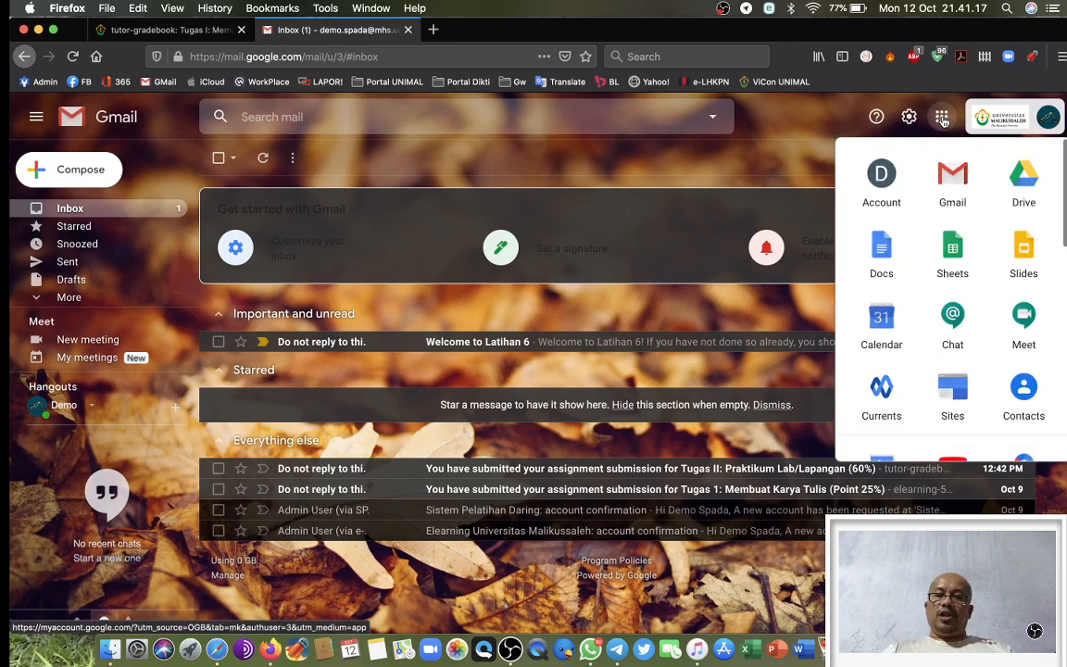
pyautogui.click(1024, 188)
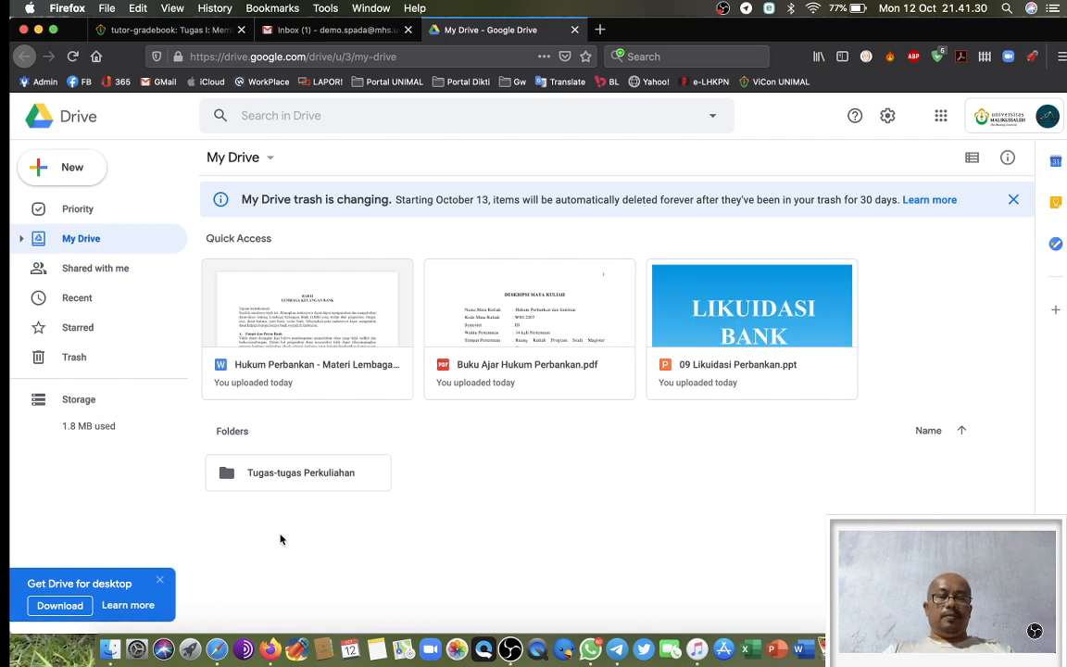
pyautogui.click(159, 580)
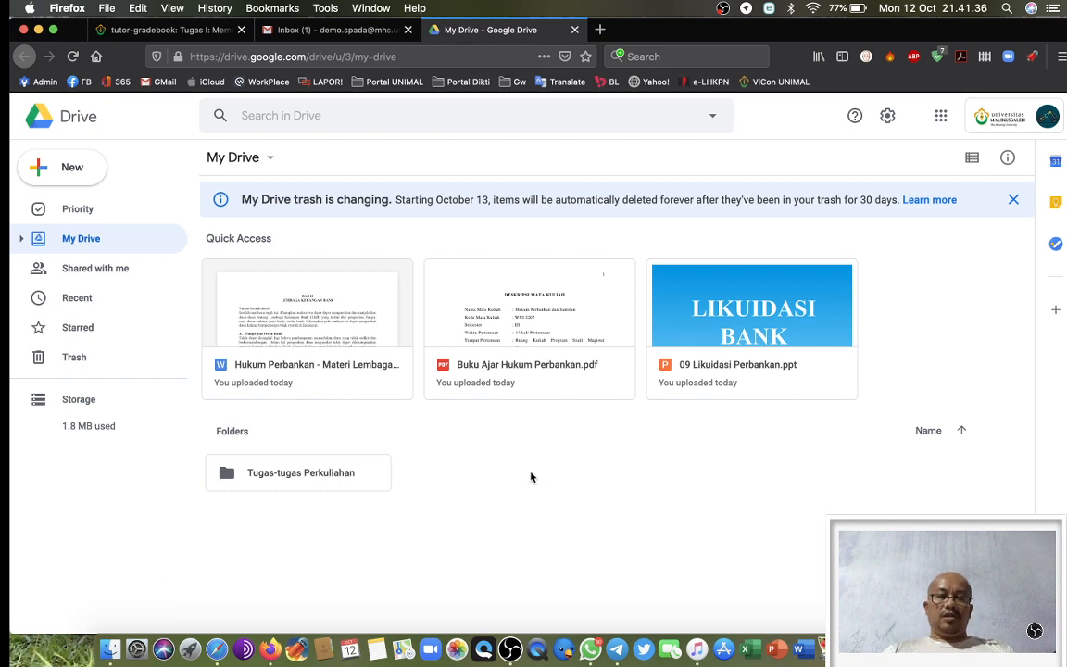
pyautogui.doubleClick(312, 477)
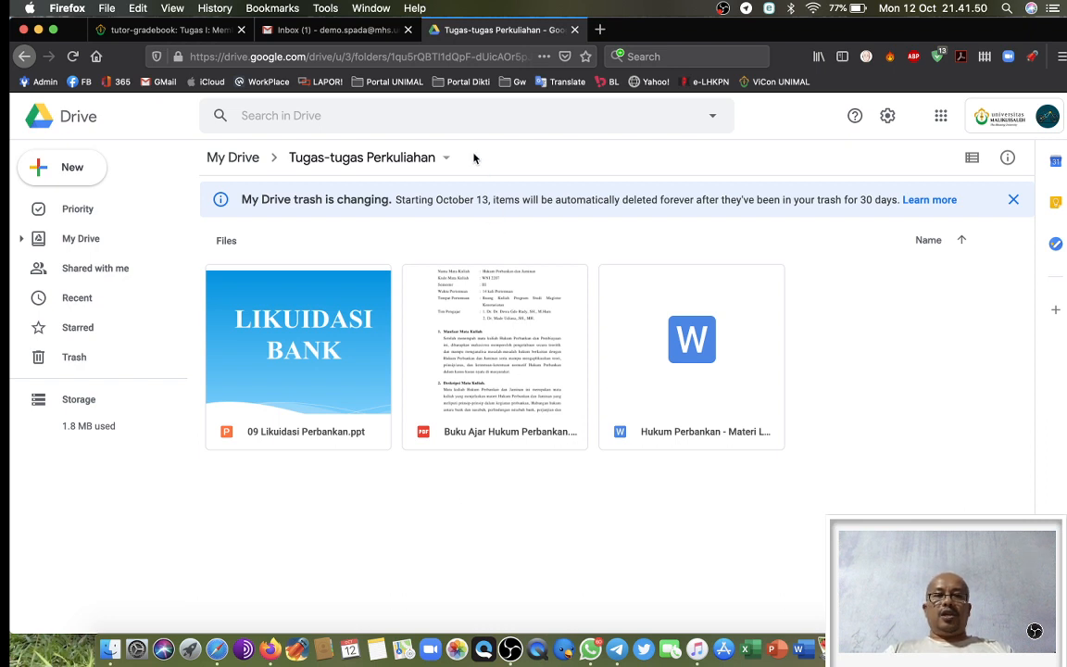
# - Return to the Tugas I submission in SPADA, save its changes and review the submission status
pyautogui.click(193, 33)
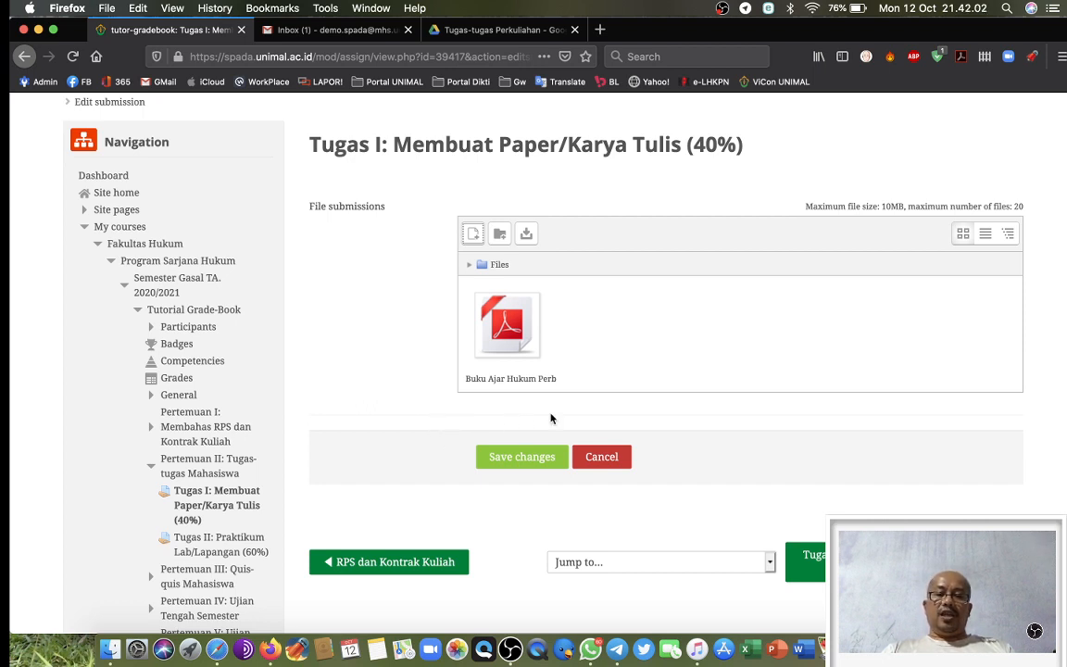
pyautogui.click(524, 462)
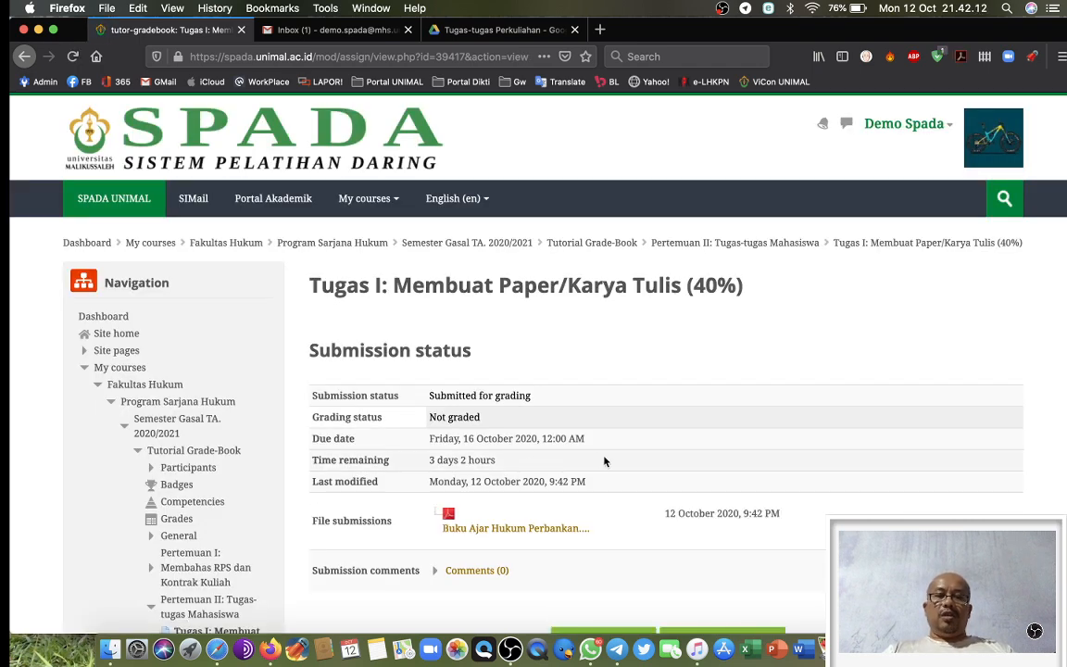
pyautogui.scroll(-3, 603, 461)
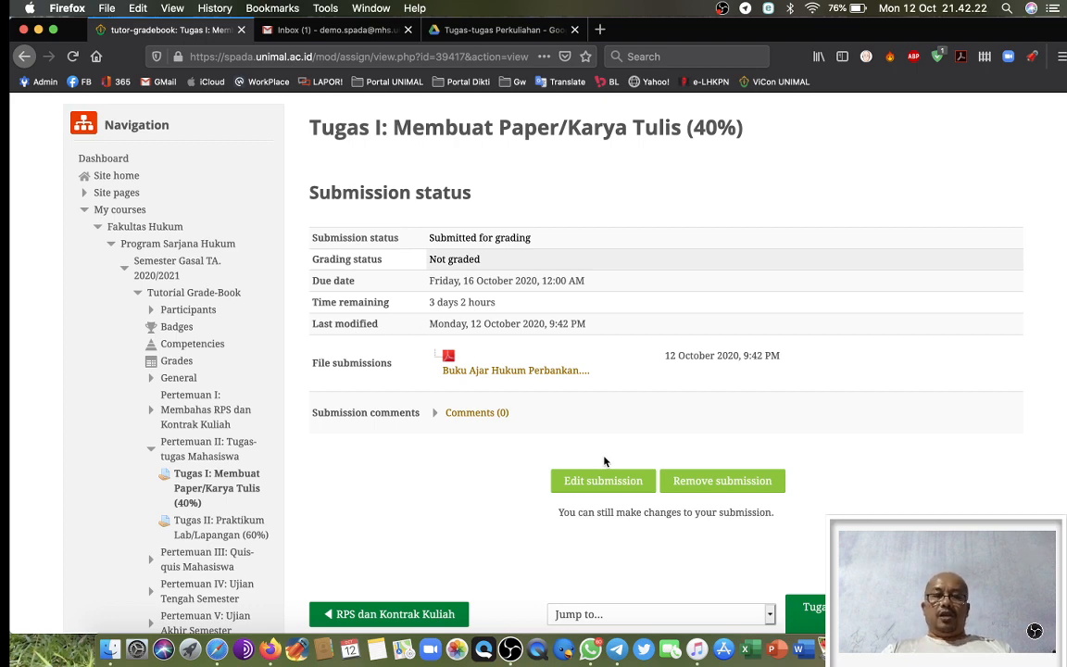
pyautogui.scroll(-1, 603, 461)
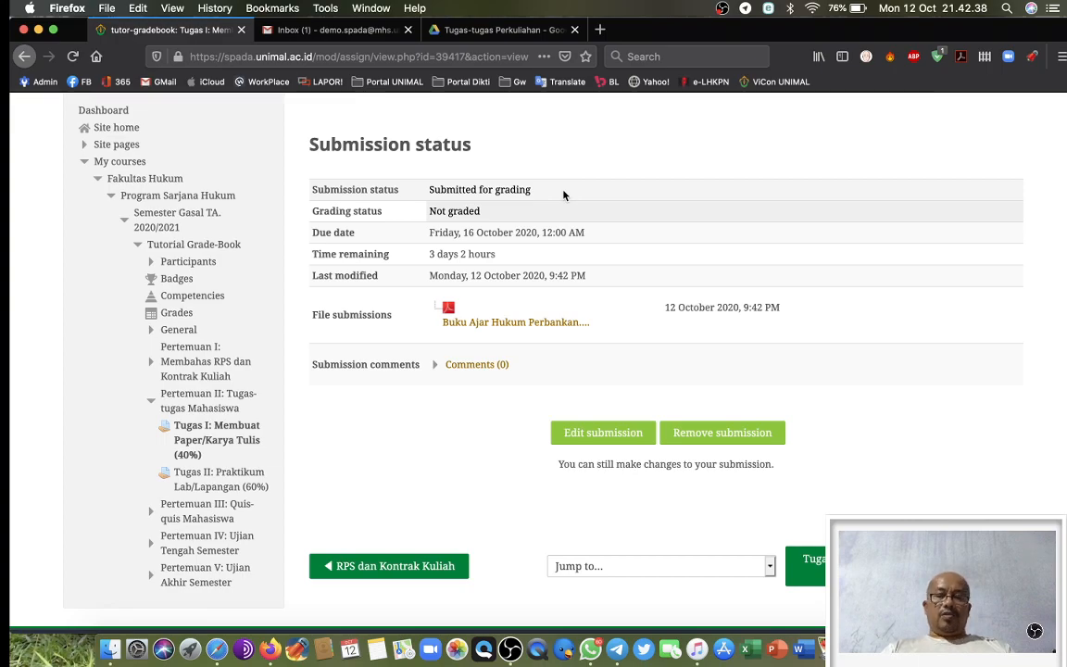
# - Switch to the lecturer's SPADA session in Safari and open Tugas I: Membuat Paper/Karya Tulis (40%) from the Tutorial Grade-Book course
pyautogui.hotkey('ctrl', 'Up')
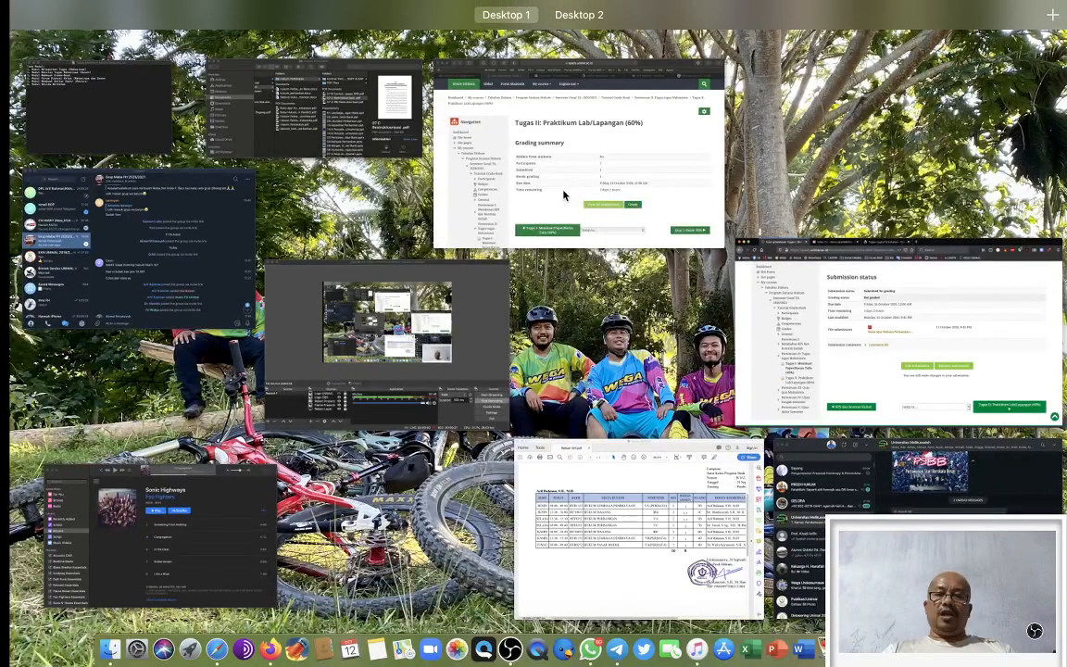
pyautogui.click(596, 172)
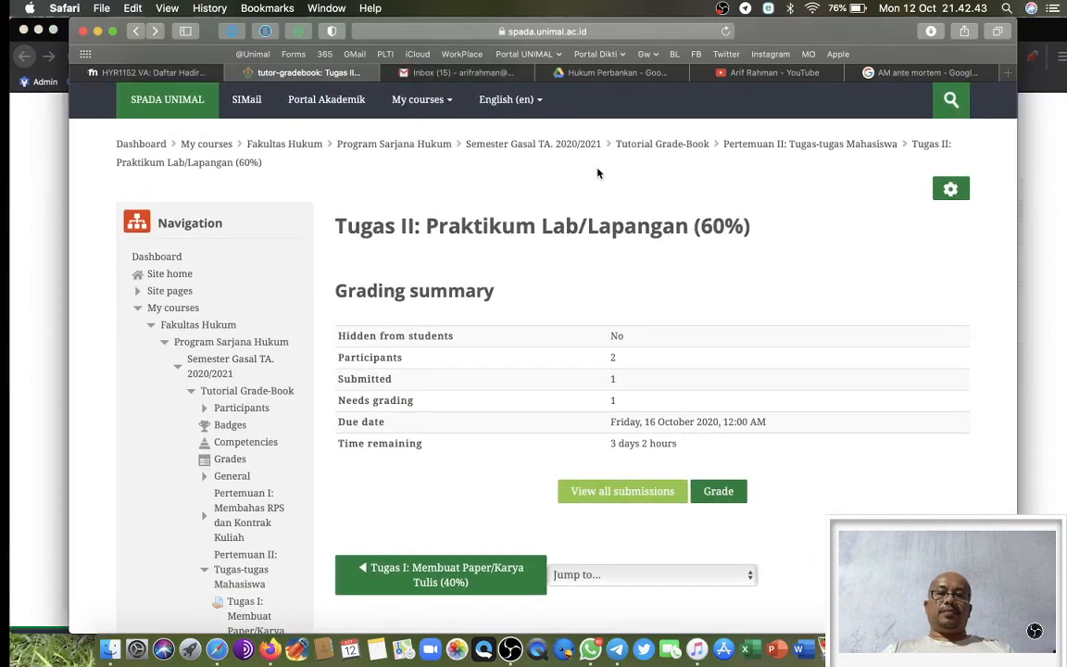
pyautogui.click(646, 148)
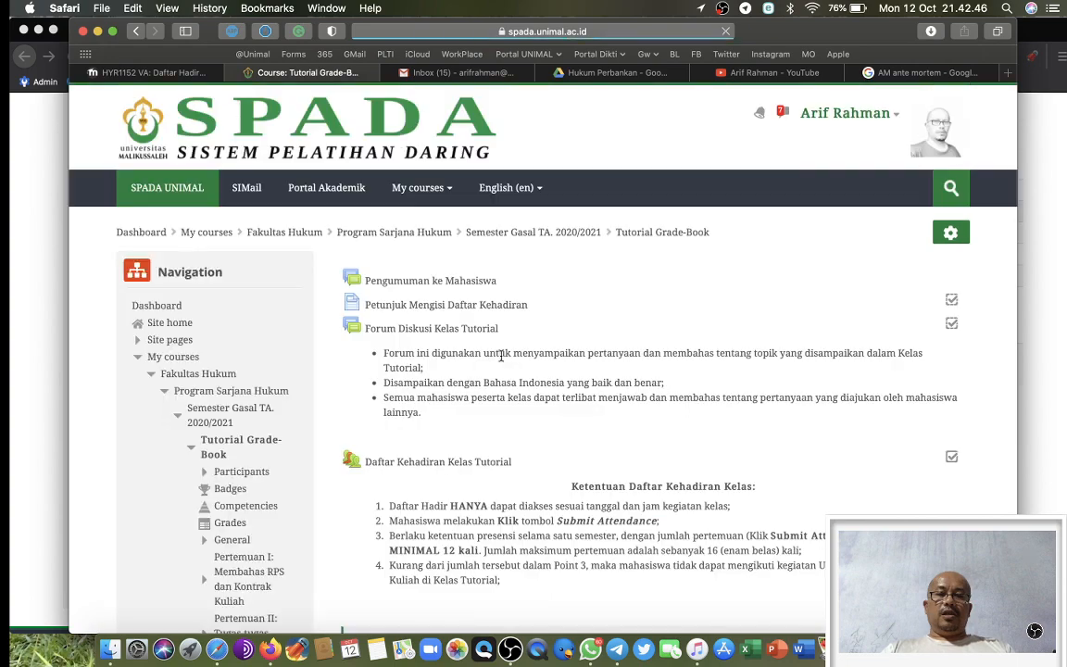
pyautogui.scroll(-1, 501, 355)
pyautogui.scroll(-10, 500, 355)
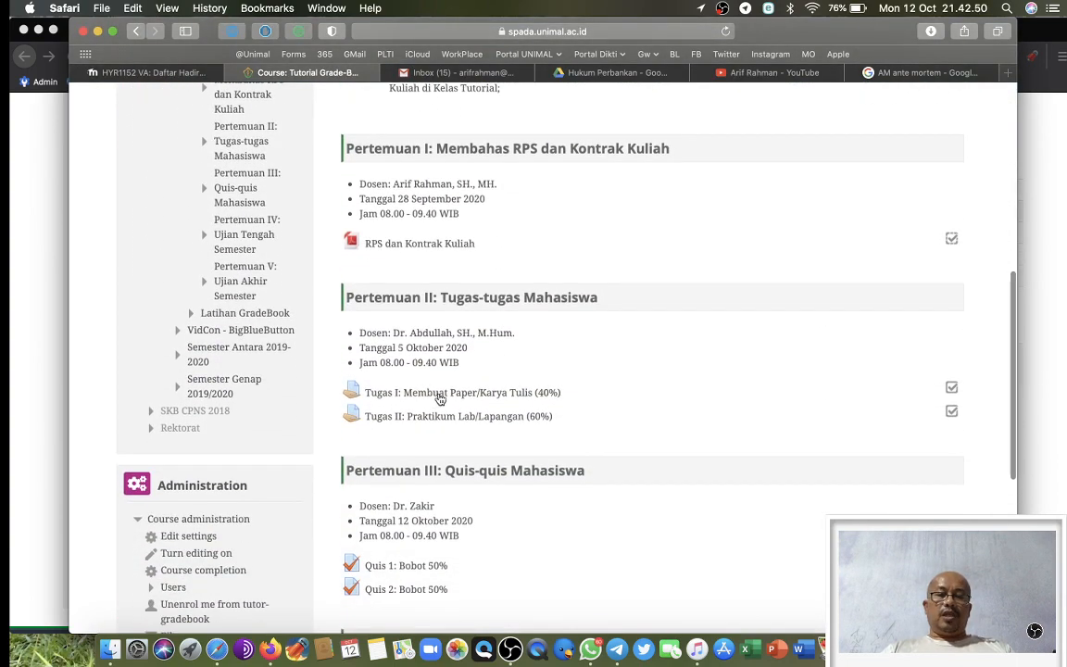
pyautogui.click(440, 393)
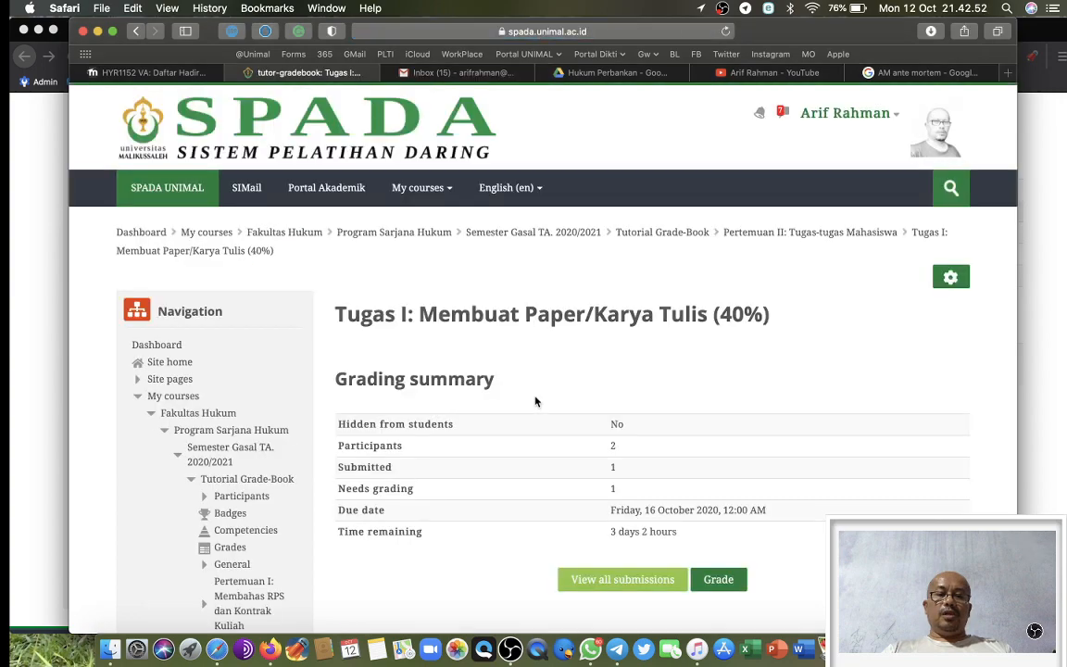
# - Examine the grading summary of Tugas I, including the participants, submitted and needs-grading entries
pyautogui.scroll(-2, 535, 401)
pyautogui.scroll(3, 535, 401)
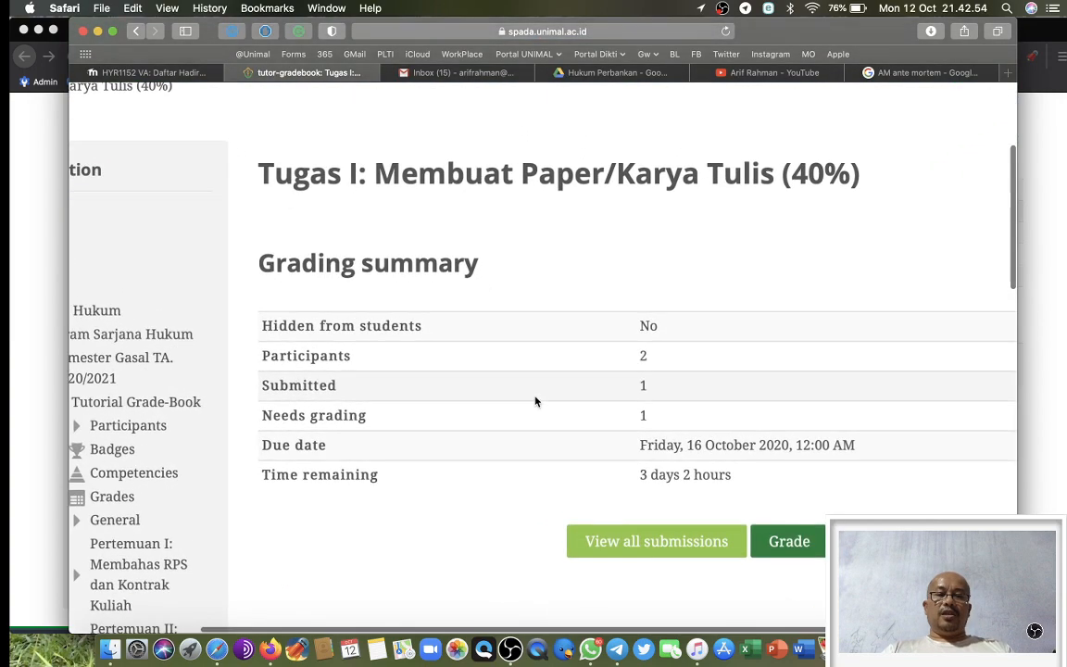
pyautogui.scroll(-1, 536, 401)
pyautogui.scroll(-1, 535, 401)
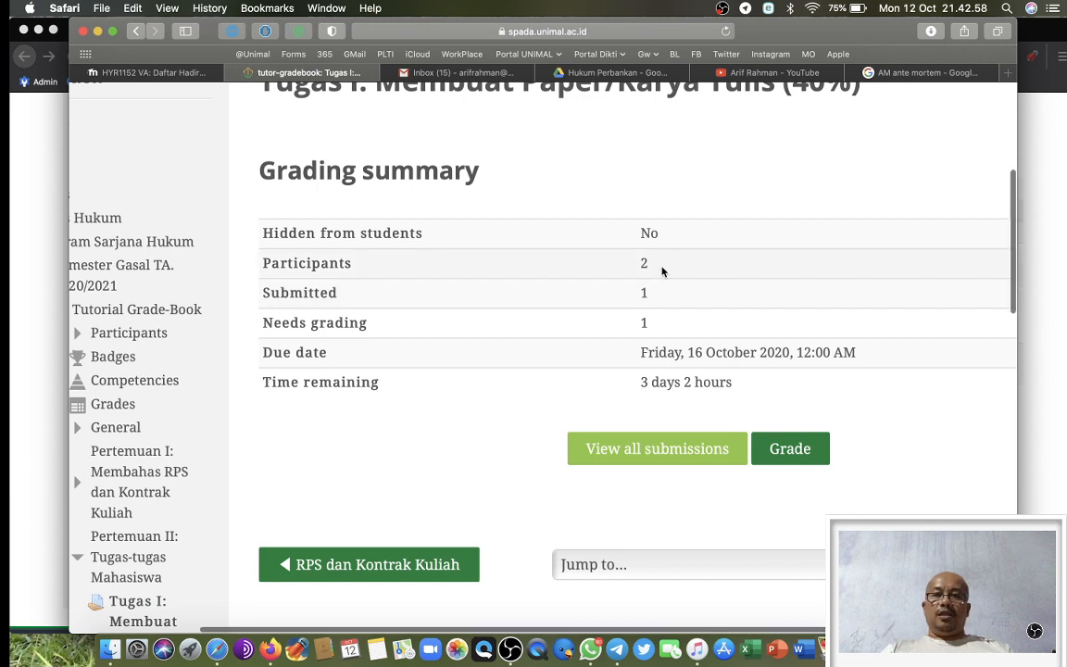
pyautogui.scroll(1, 663, 271)
pyautogui.scroll(-1, 662, 270)
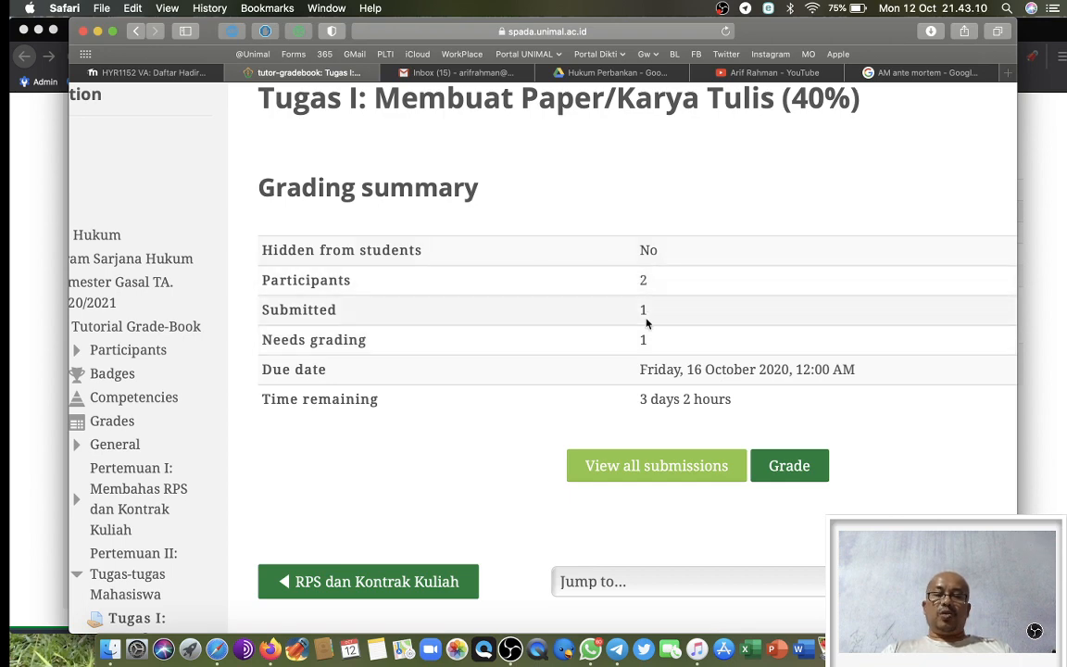
pyautogui.scroll(-3, 643, 326)
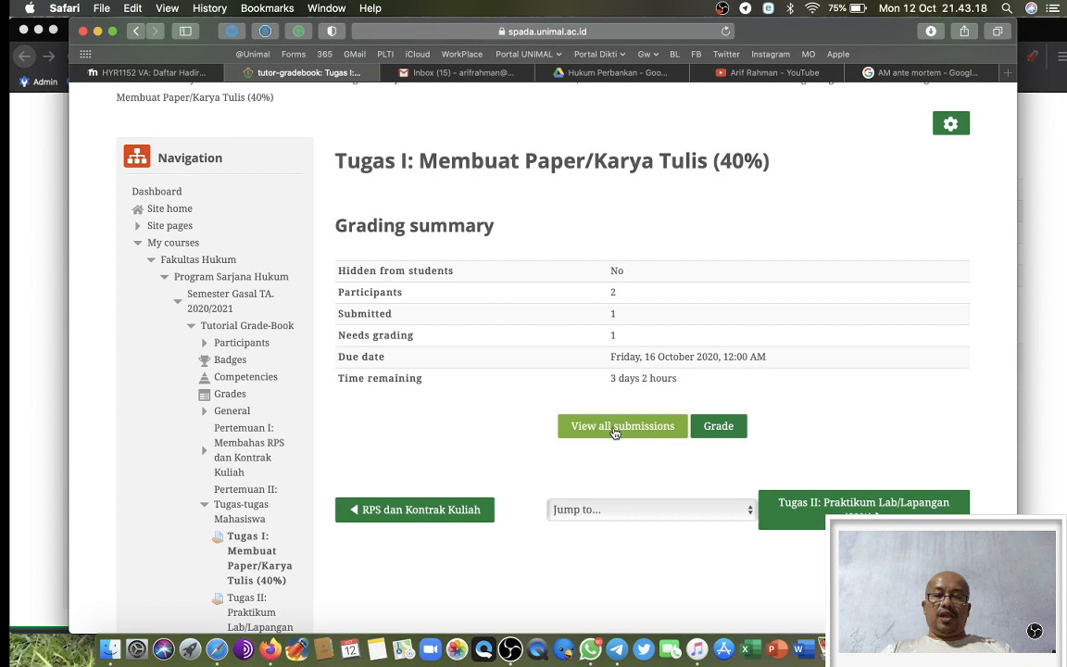
# - View all submissions for Tugas I and open the demo student's submission for grading
pyautogui.click(614, 426)
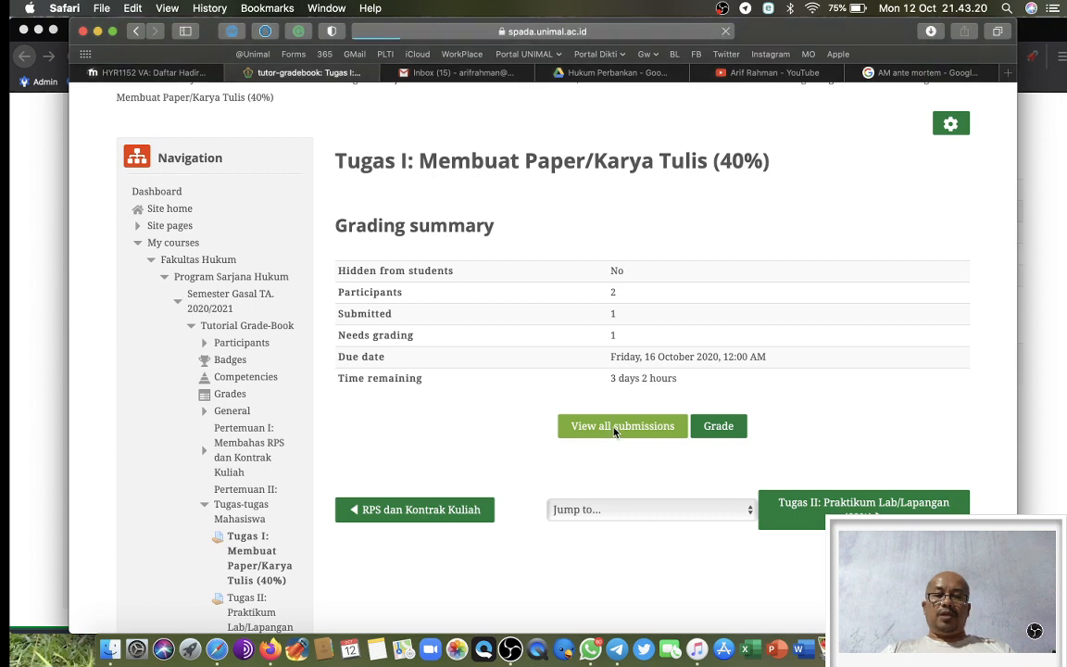
pyautogui.scroll(-5, 615, 430)
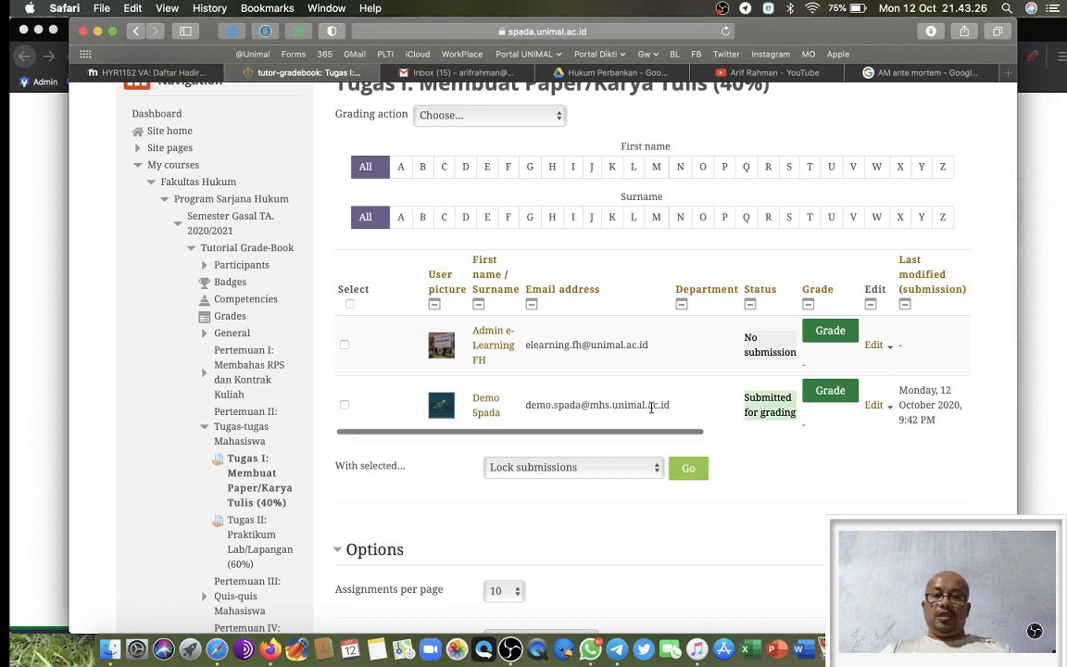
pyautogui.hscroll(2, 618, 409)
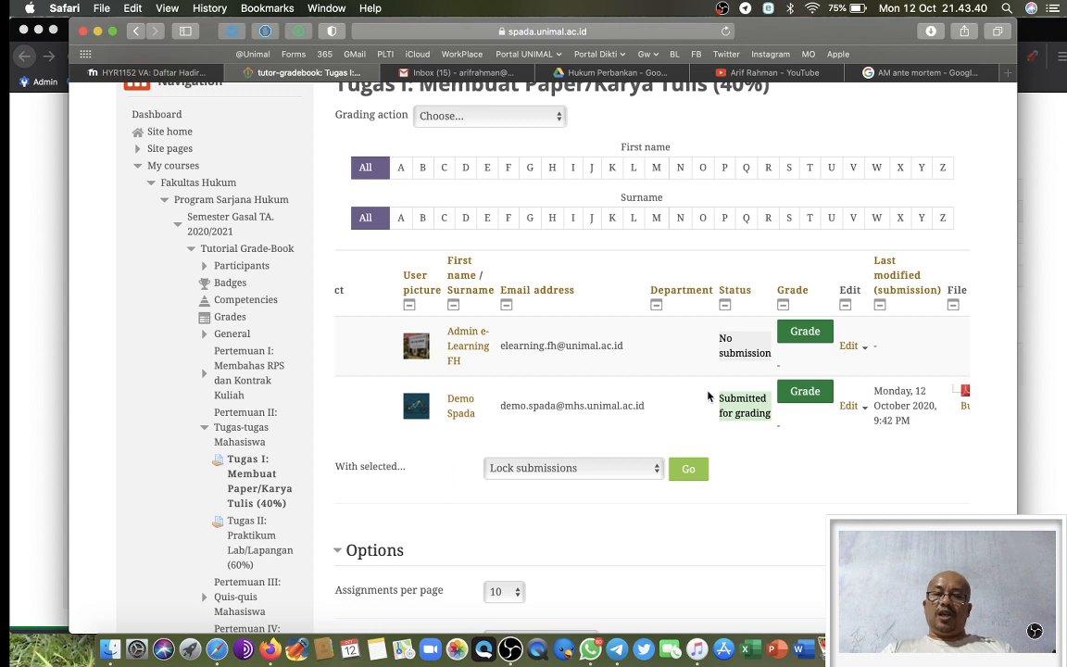
pyautogui.click(805, 394)
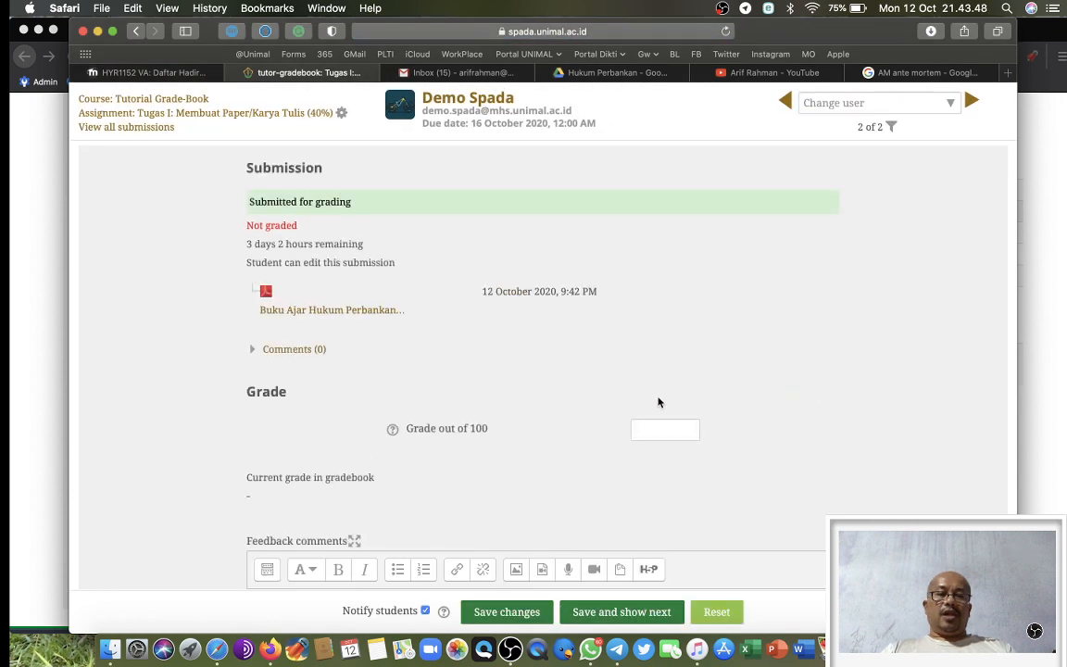
pyautogui.scroll(-1, 660, 400)
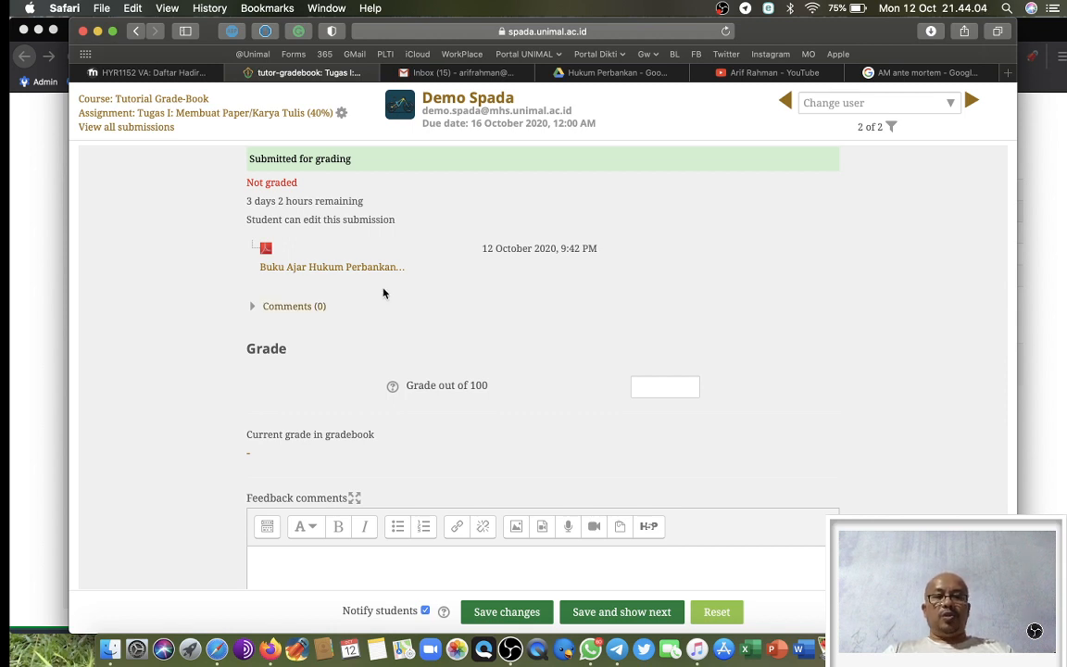
# - Download the submitted "Buku Ajar Hukum Perbankan.pdf" into a new Desktop folder named "Tugas Mahasiswa"
pyautogui.click(337, 270)
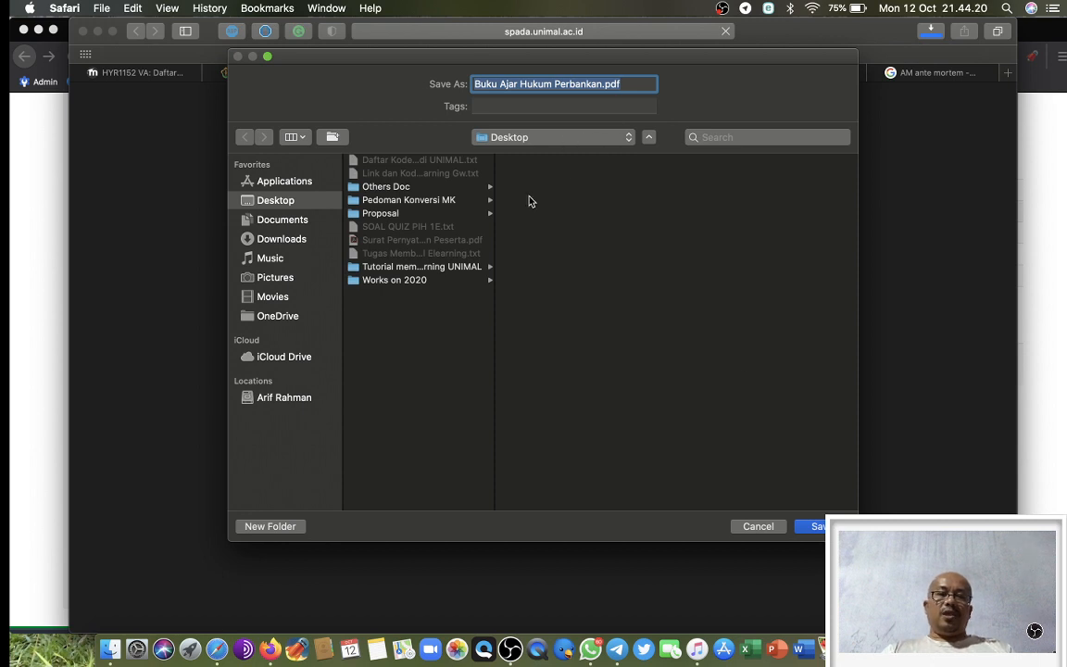
pyautogui.click(283, 529)
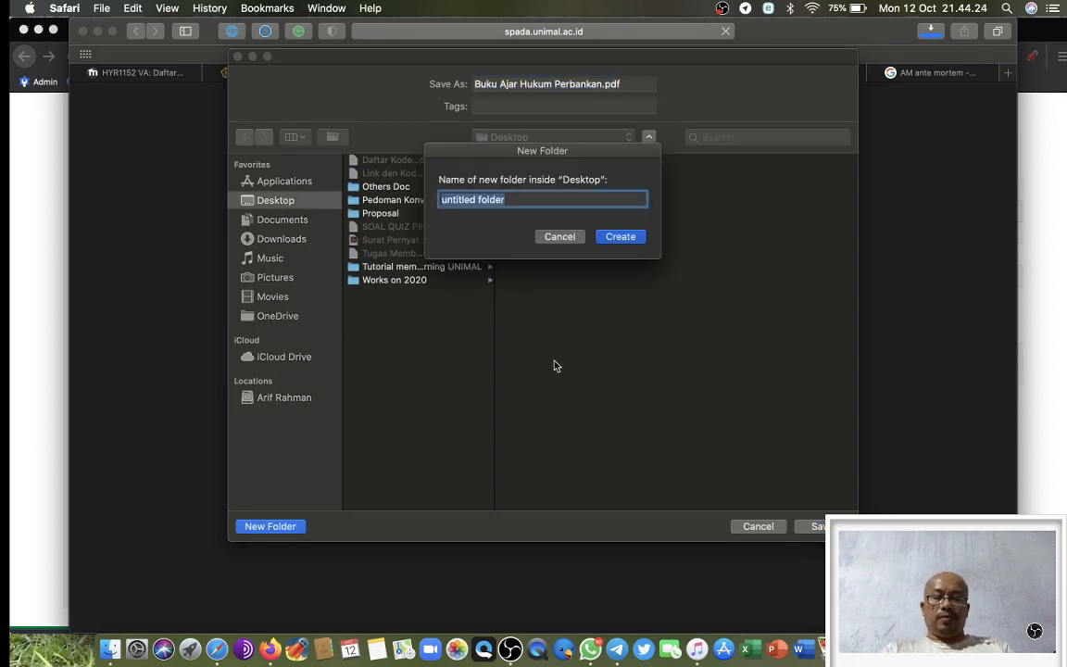
pyautogui.write('Tugas Maha')
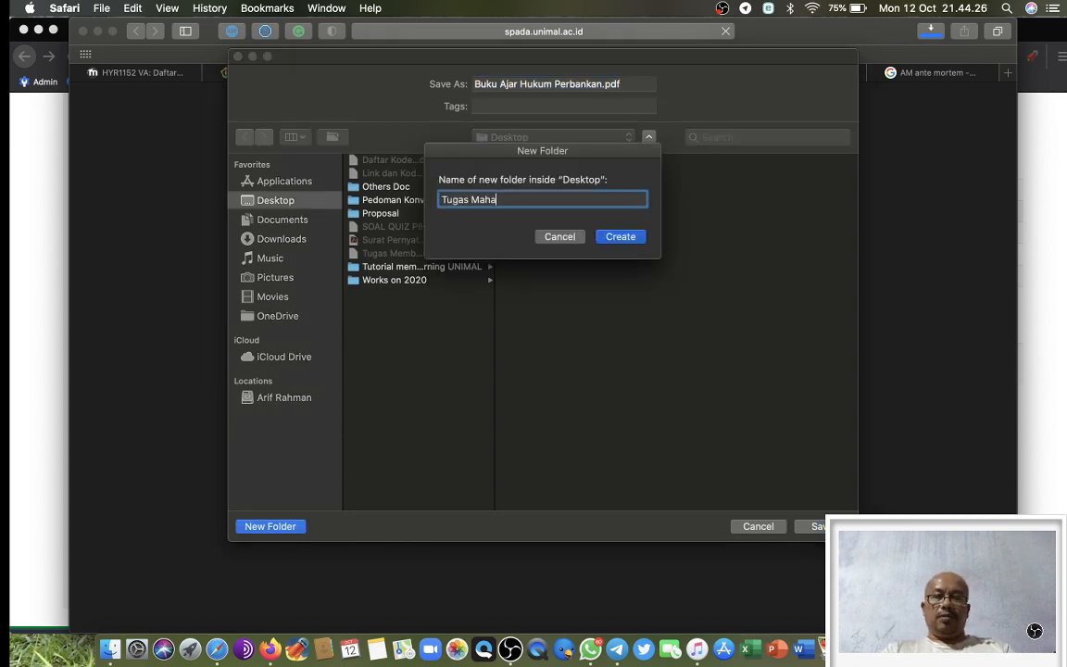
pyautogui.write('siswa')
pyautogui.press('Return')
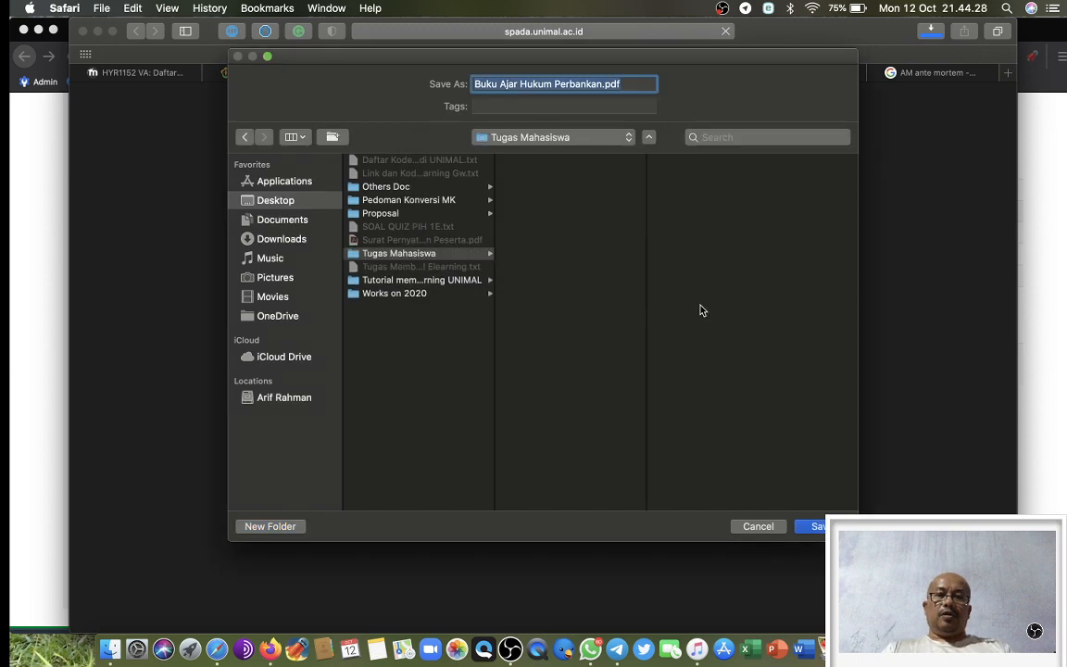
pyautogui.click(819, 527)
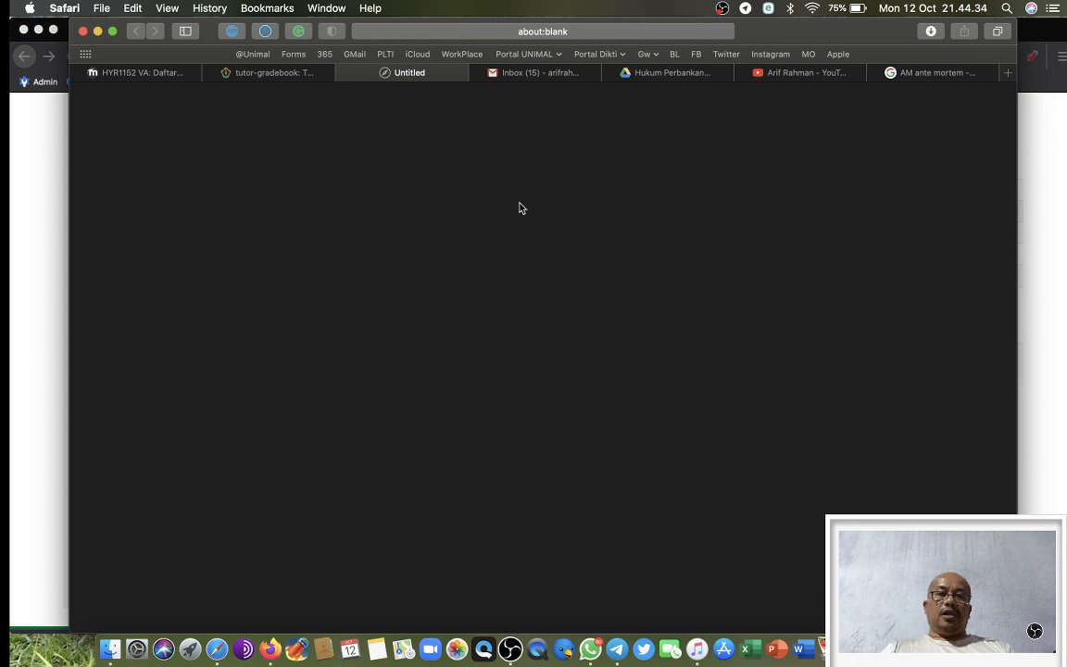
# - Return to the demo student's grading page and set the grade out of 100 to 65
pyautogui.click(284, 73)
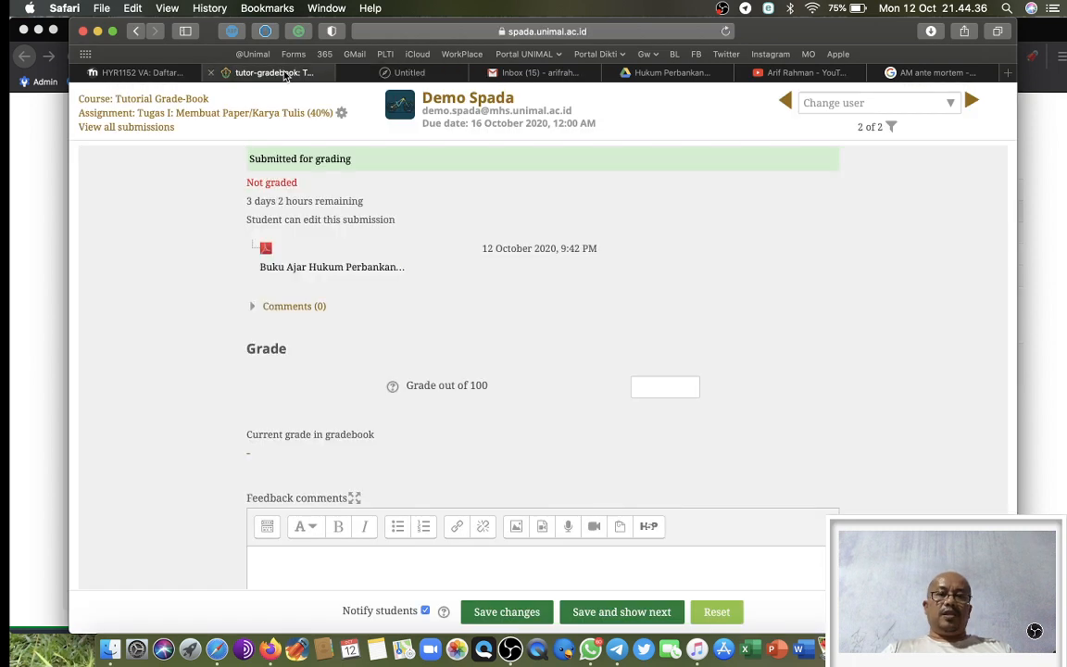
pyautogui.scroll(-2, 574, 386)
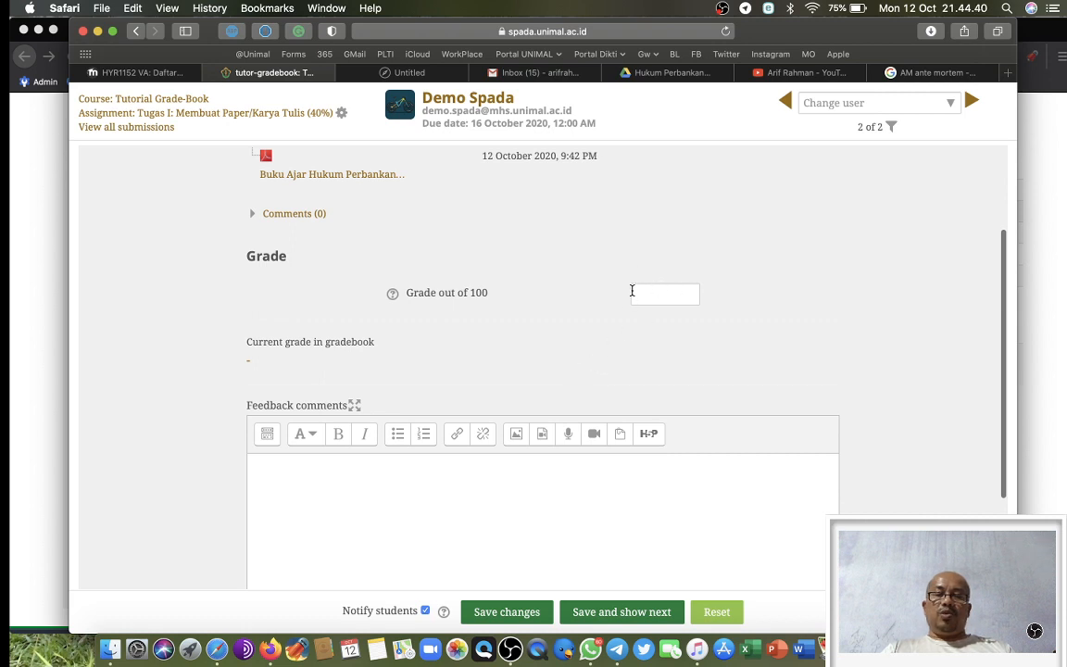
pyautogui.click(654, 292)
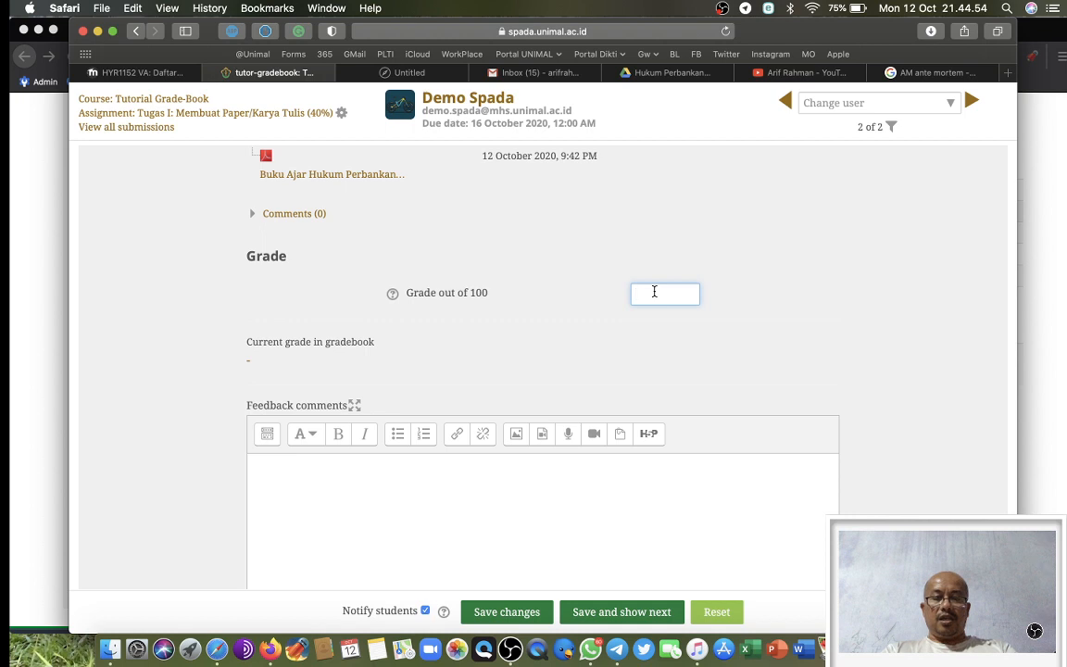
pyautogui.write('65')
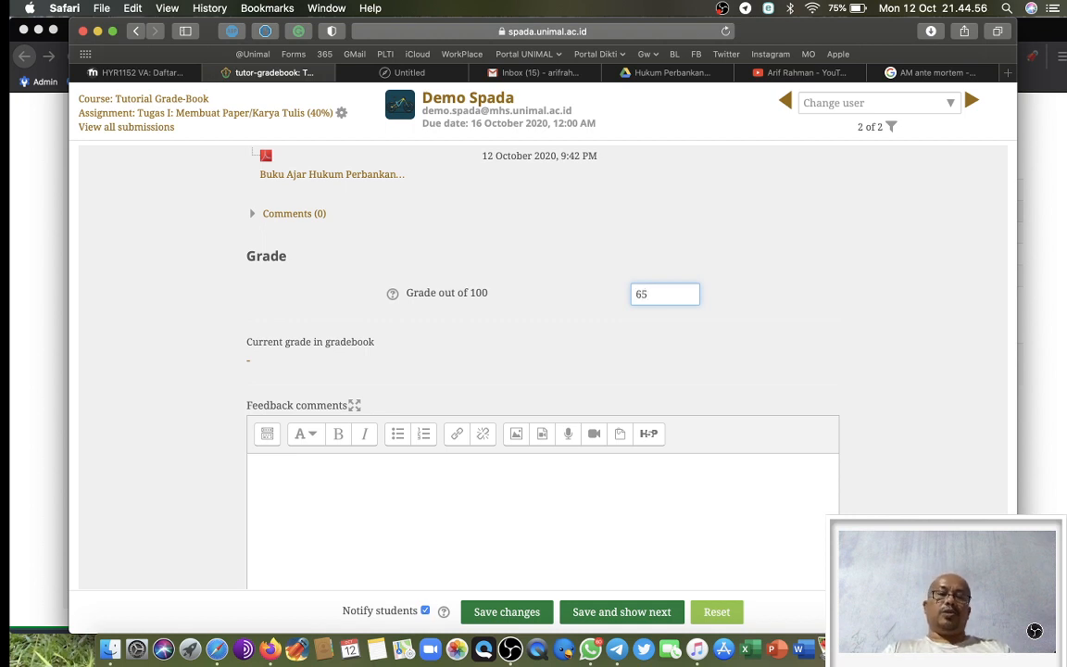
# - Begin the feedback comments with the line "Anda mendapatkan nilai 65 karena:"
pyautogui.scroll(-2, 362, 497)
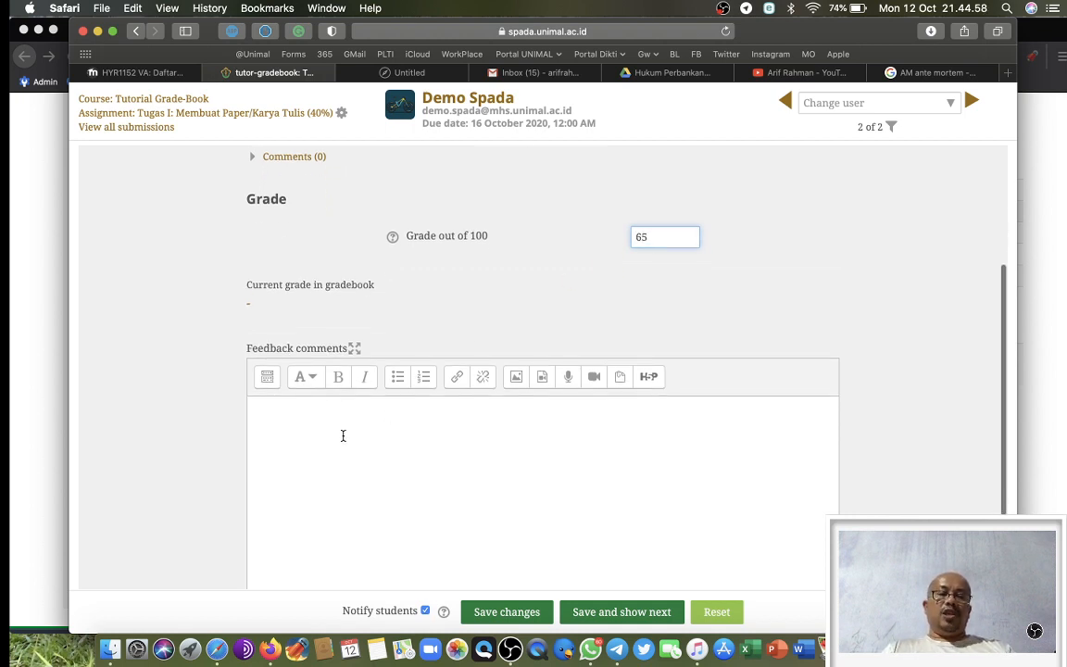
pyautogui.scroll(-2, 342, 435)
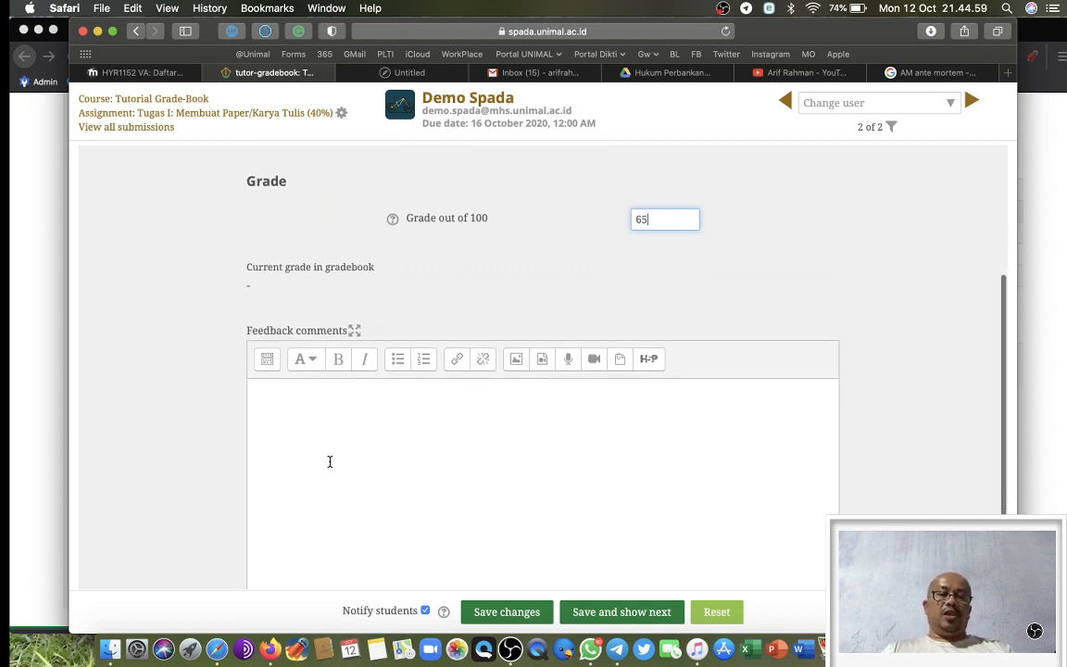
pyautogui.click(316, 374)
pyautogui.write('Anda me')
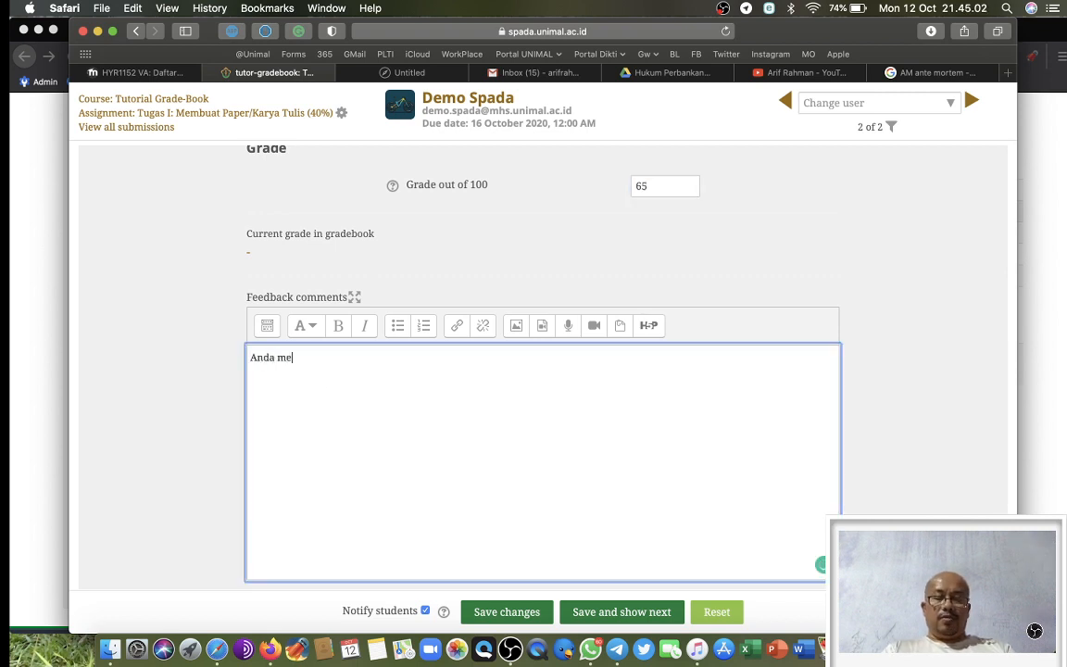
pyautogui.write('ndapatka')
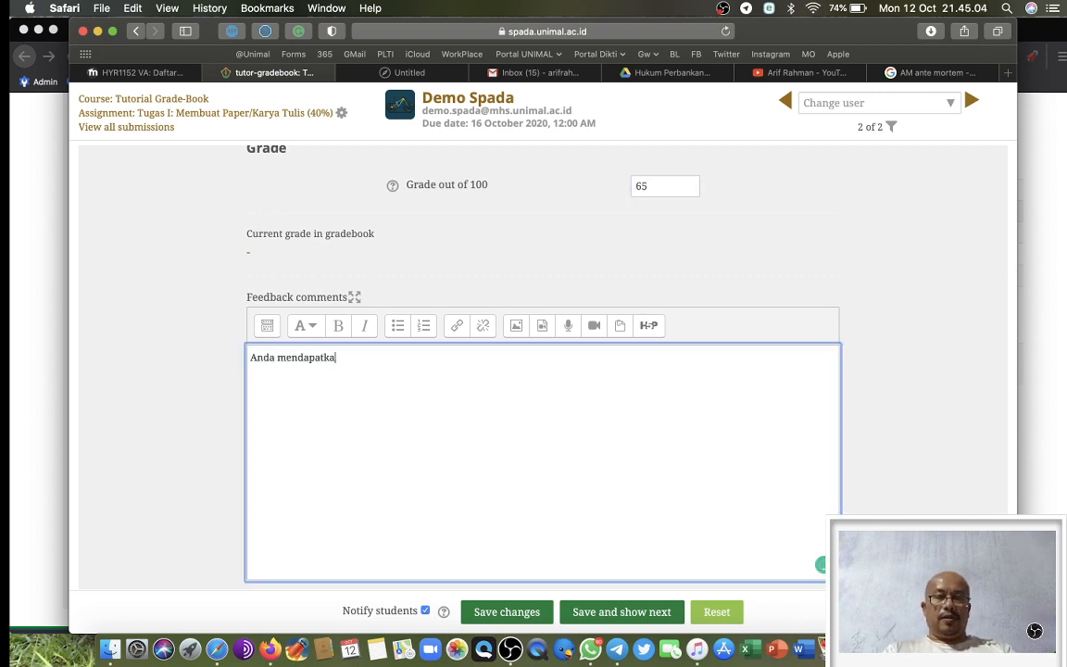
pyautogui.write('n nilai 65')
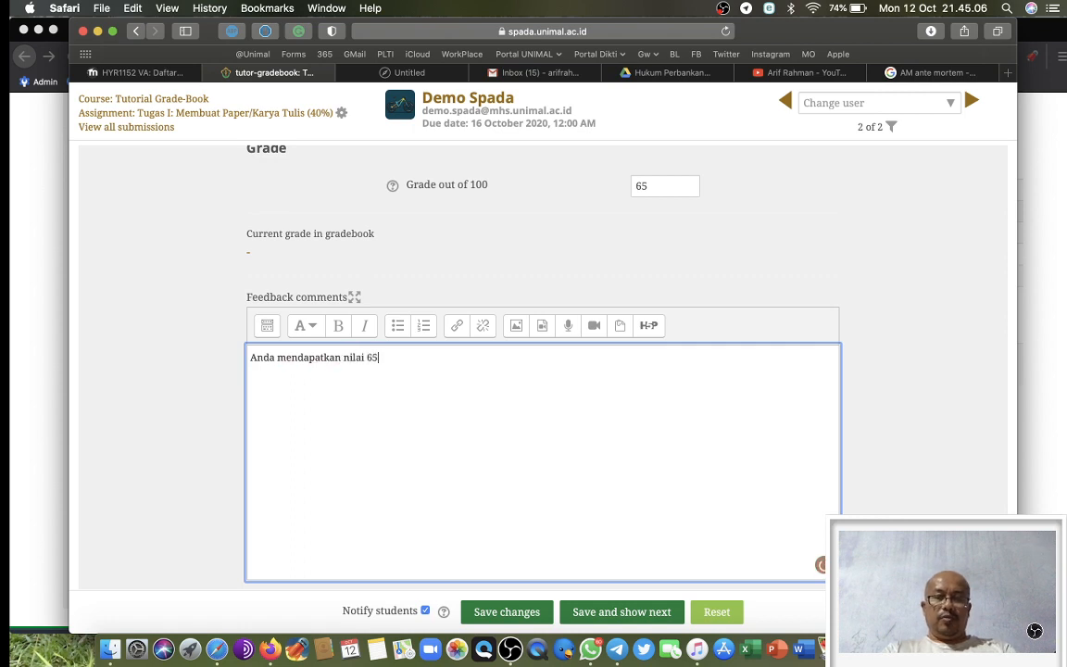
pyautogui.write(' karena')
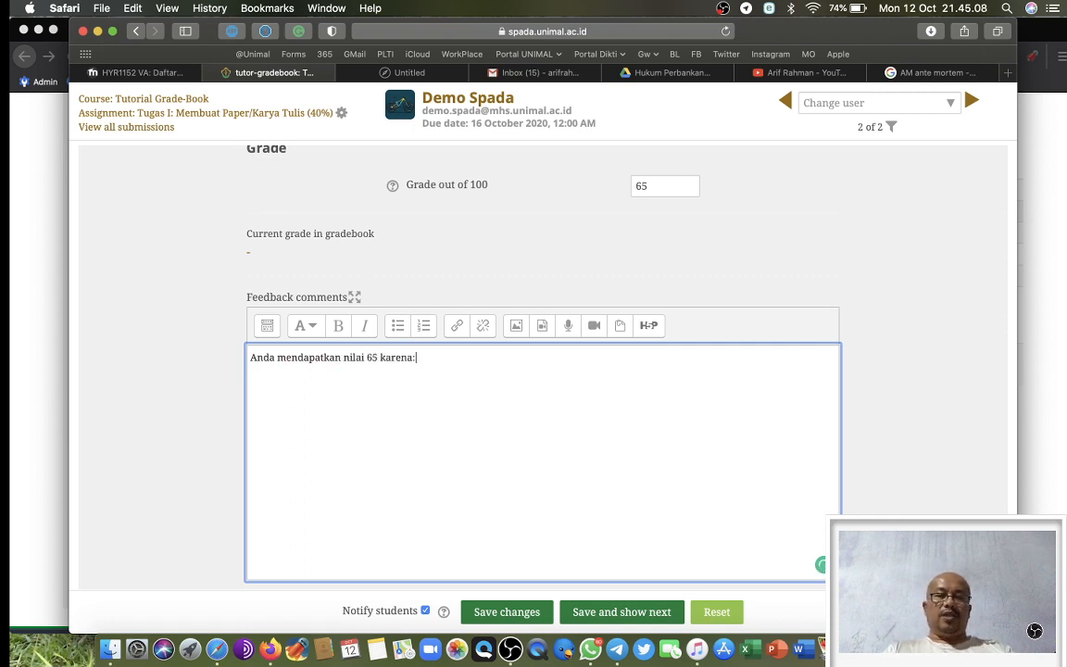
pyautogui.write(':')
# - Add the first reason on a new line of the feedback: "1. Menggunakan sumber tulisan dari blogspot;"
pyautogui.press('Return')
pyautogui.write('1.')
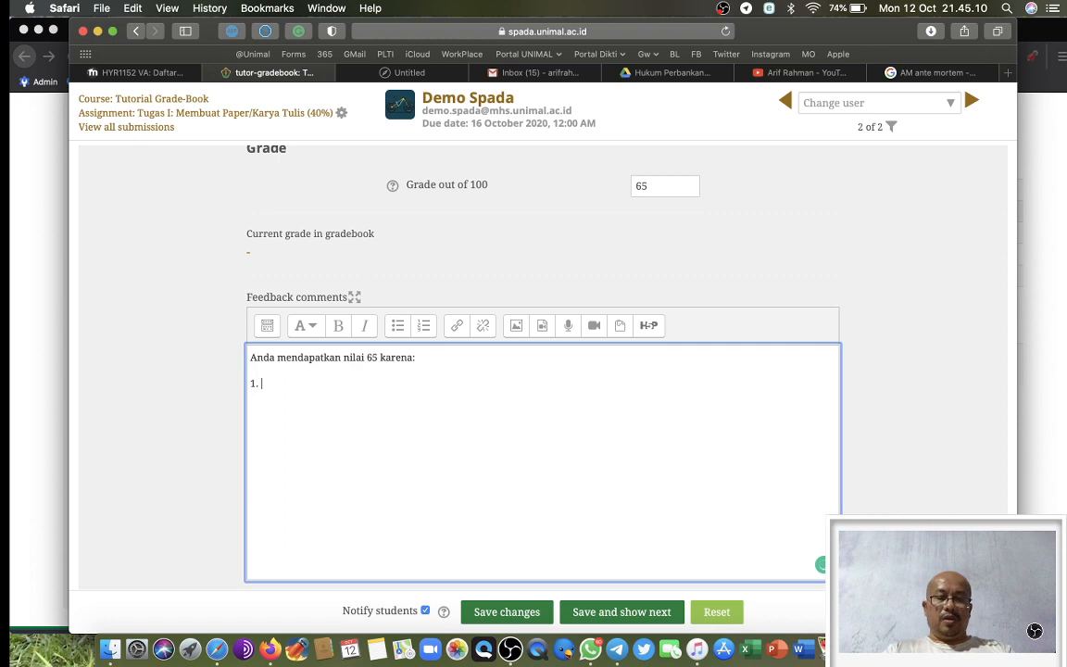
pyautogui.write(' Menggunak')
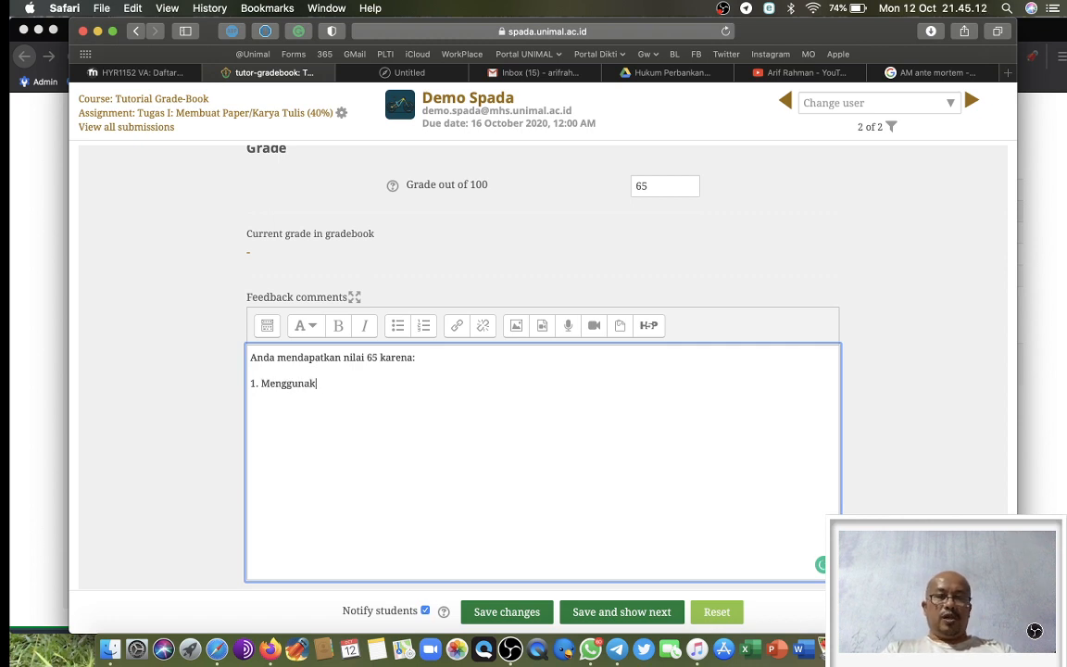
pyautogui.write('an sumber tul')
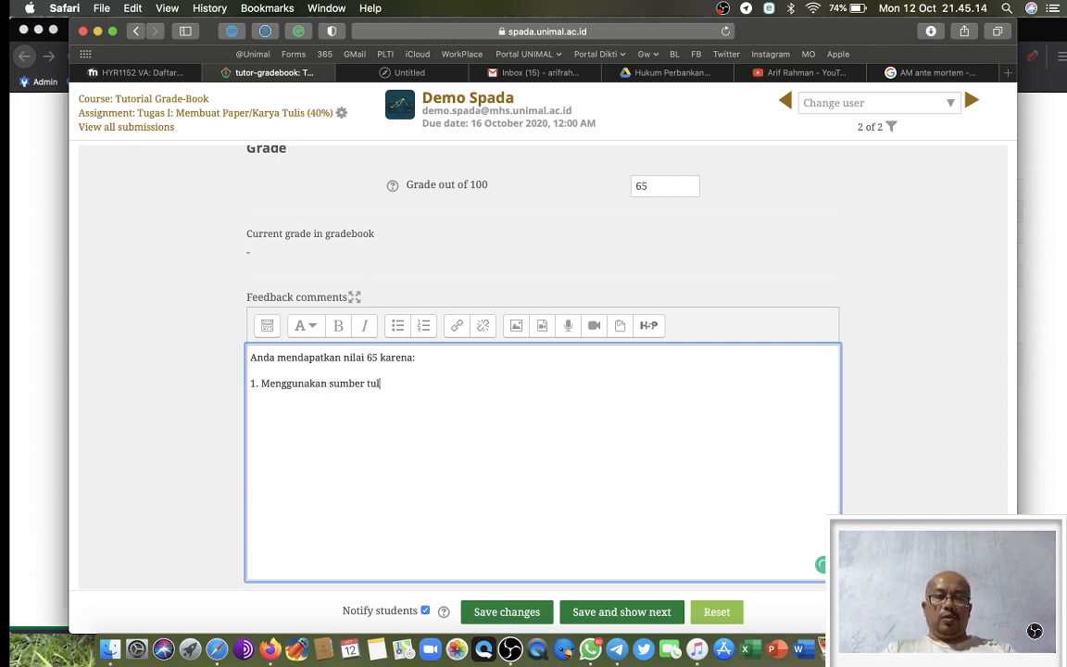
pyautogui.write('isan dari blogspot')
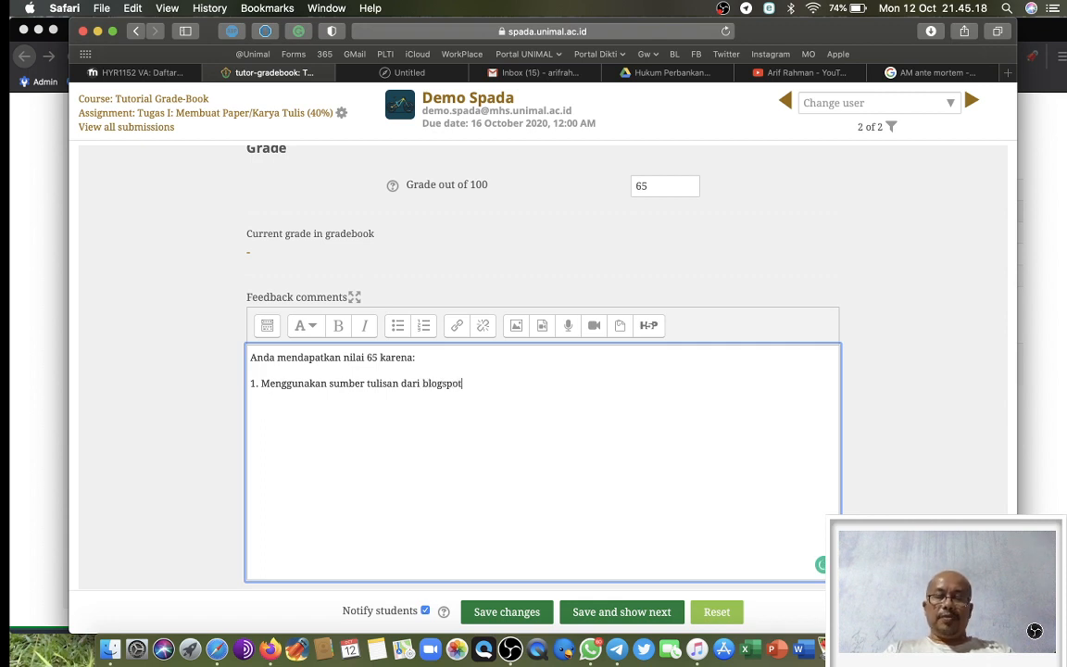
pyautogui.write(';')
# - Add the second reason on a new line of the feedback comments: "2. Referensi kurang jelas"
pyautogui.press('Return')
pyautogui.write('2. ')
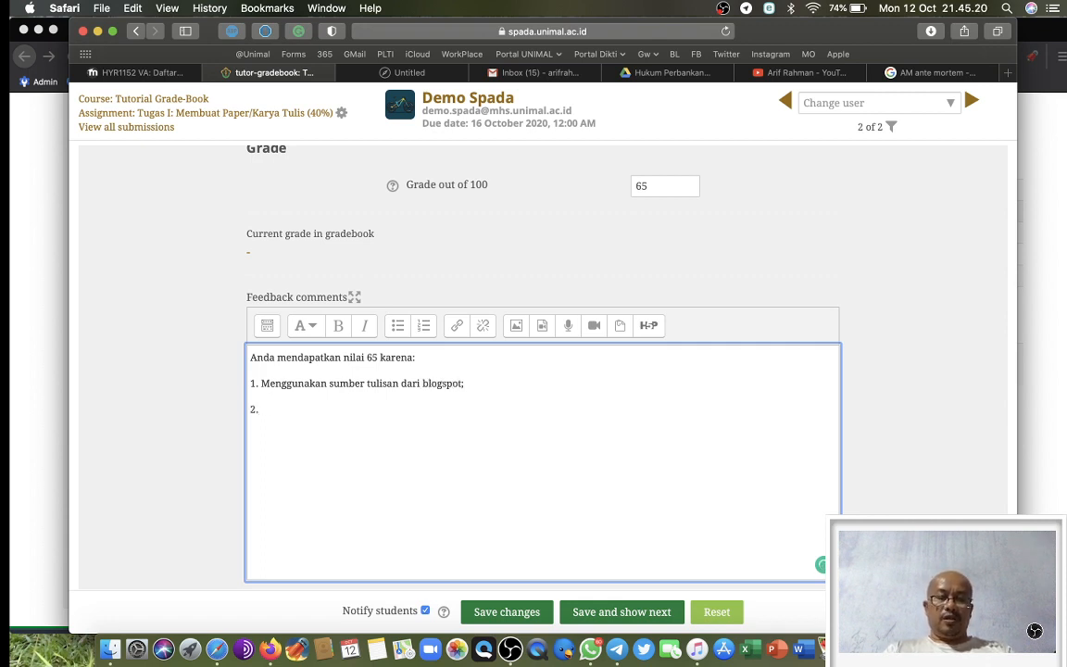
pyautogui.write('Referensi kura n')
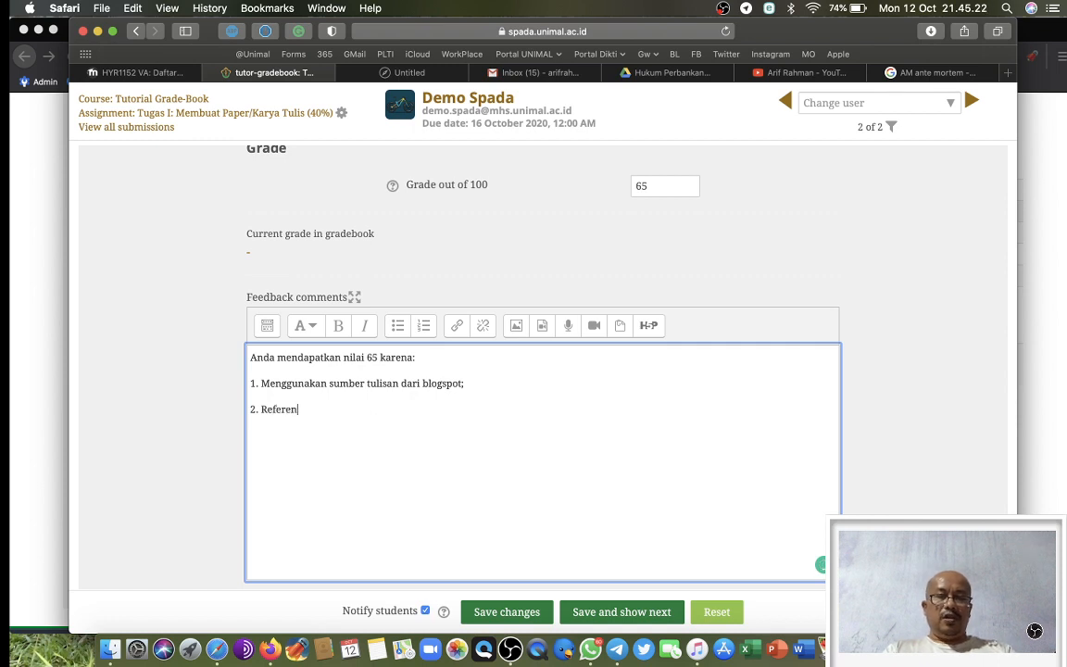
pyautogui.press('BackSpace')
pyautogui.press('BackSpace')
pyautogui.press('BackSpace')
pyautogui.write('ng jelas')
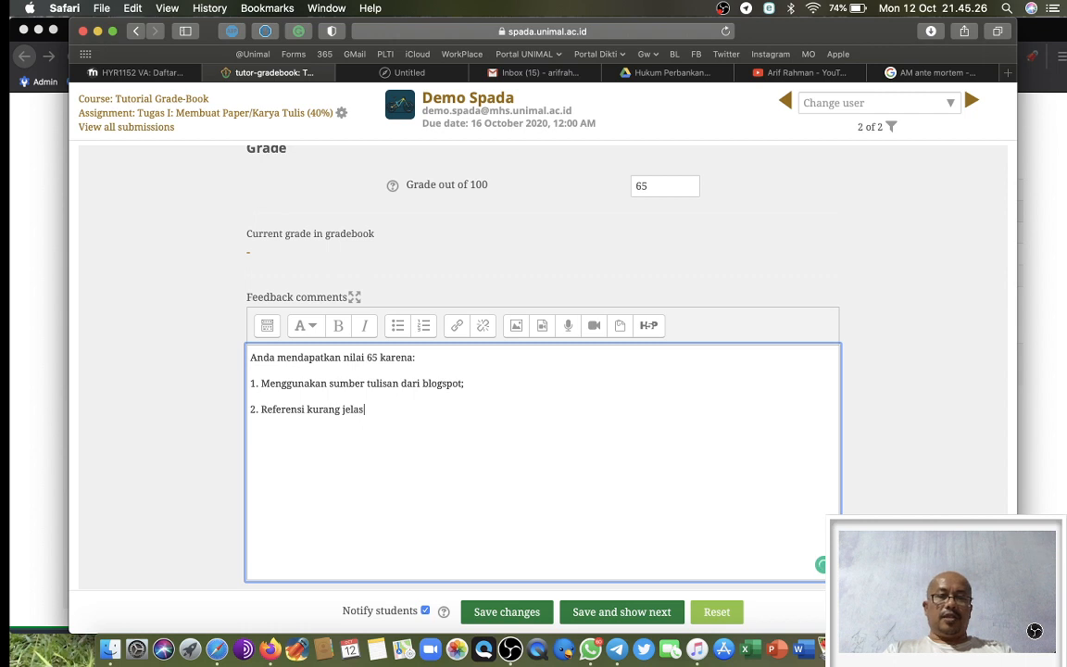
# - Add the third reason on a new line of the feedback comments: "3. Terlalu tinggi faktor plagiasi"
pyautogui.press('Return')
pyautogui.write('3')
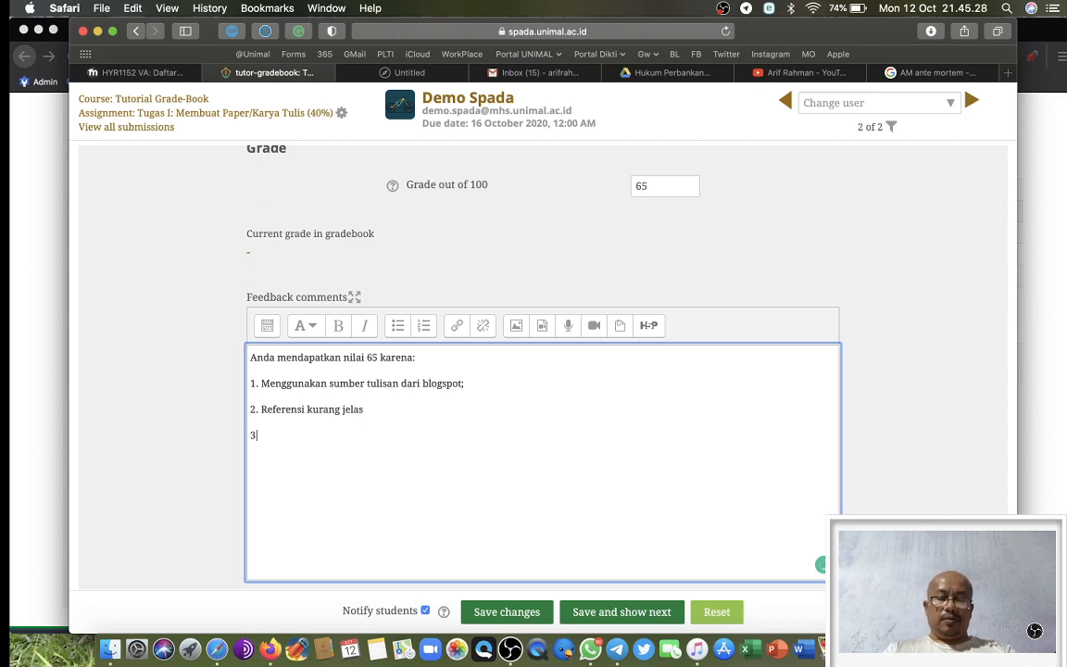
pyautogui.write('. Terlalu')
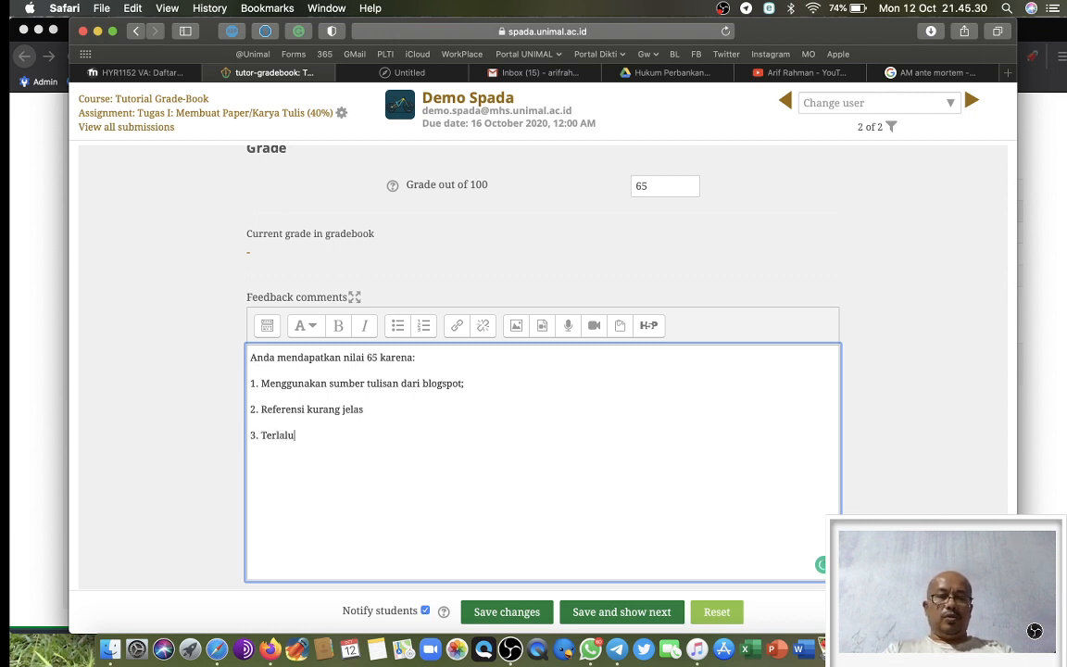
pyautogui.write(' tinggi ')
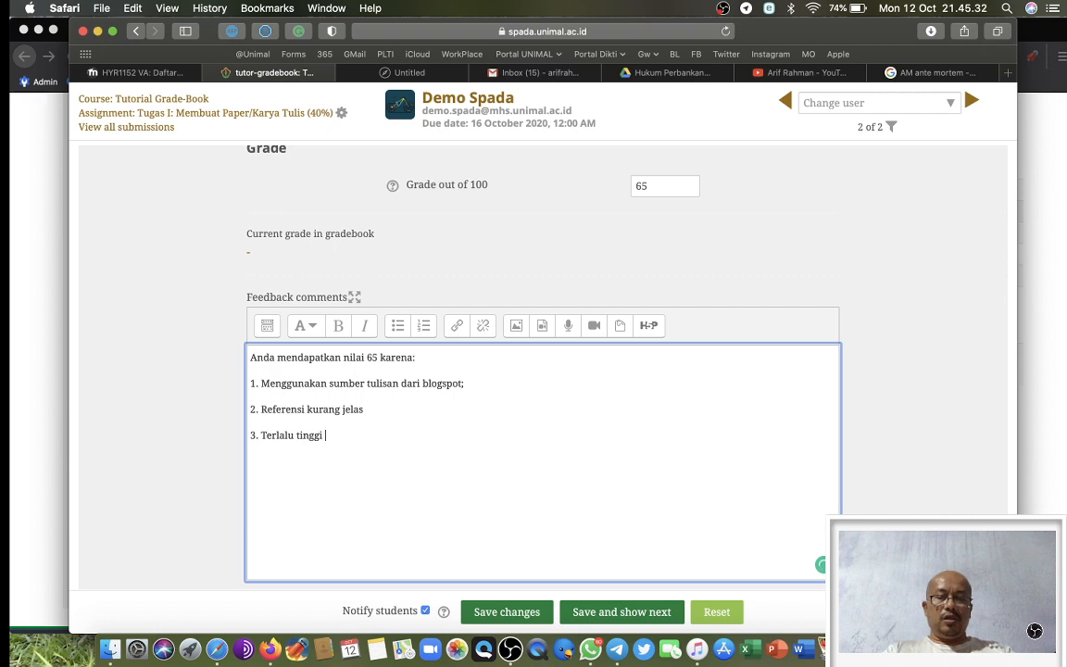
pyautogui.write('faktor plagiasi')
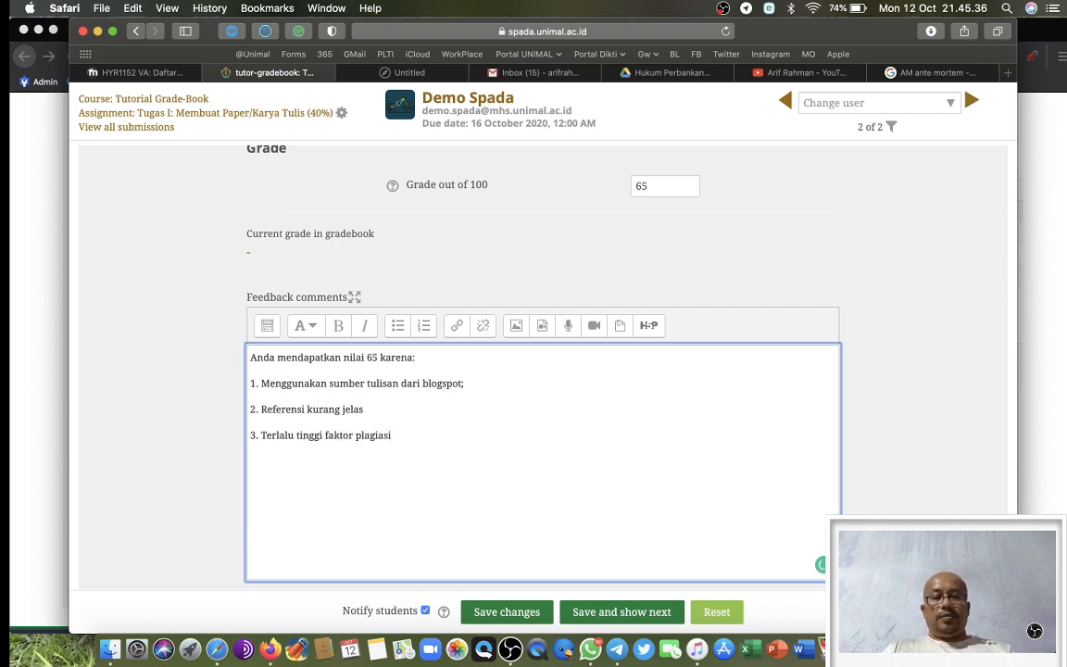
# - End the feedback comments with the line "= Perbaiki tugas, karena masih ada waktu."
pyautogui.press('Return')
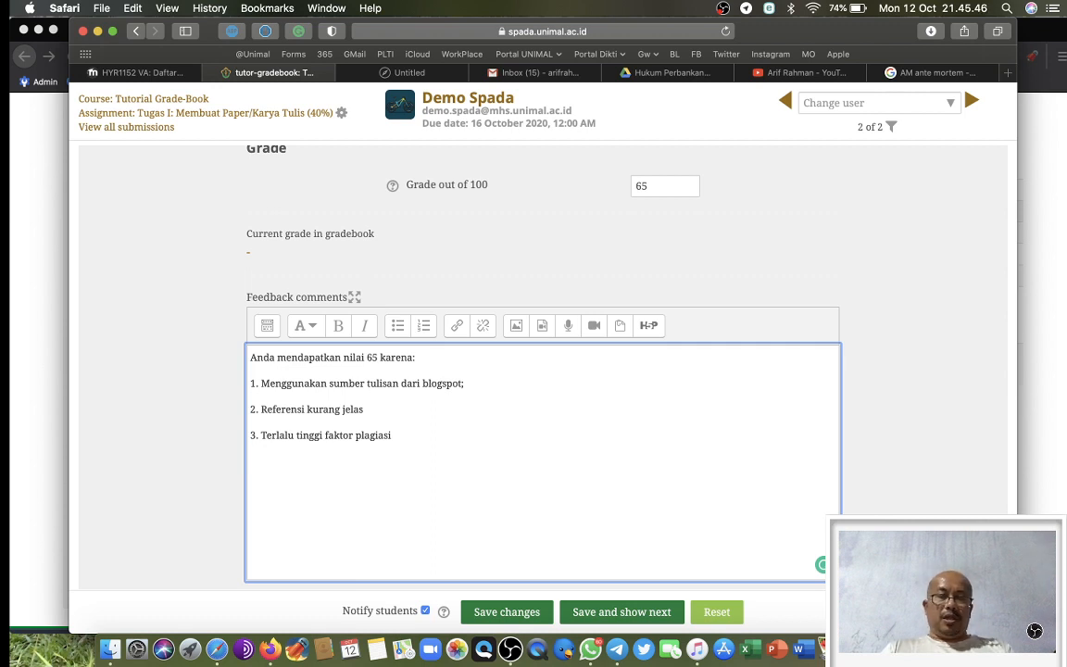
pyautogui.write('= P')
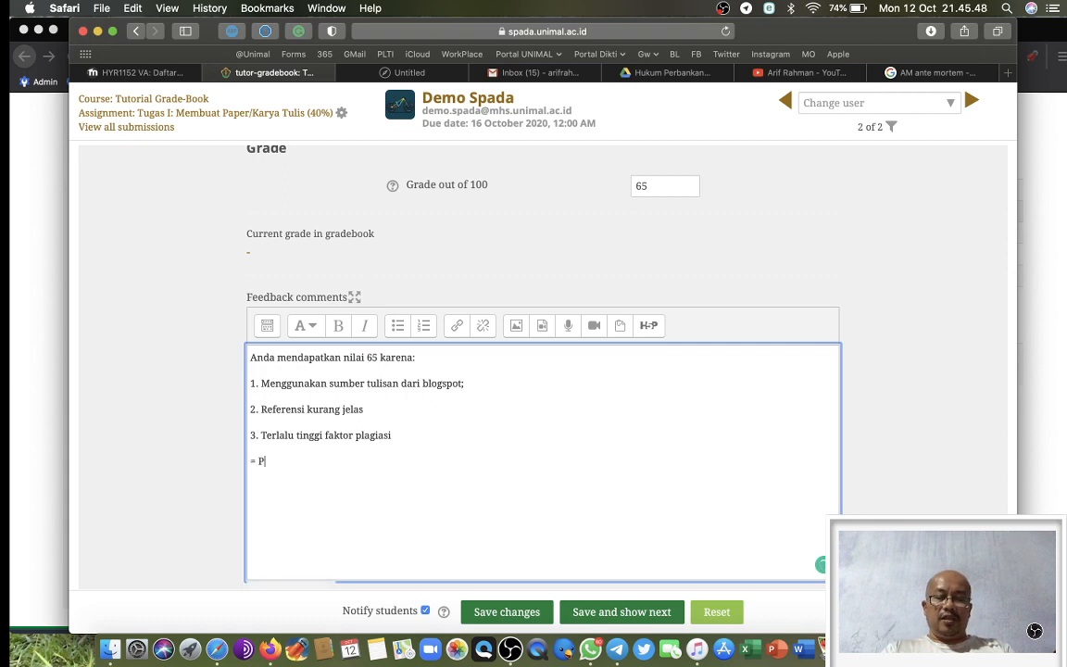
pyautogui.write('erbaiki ')
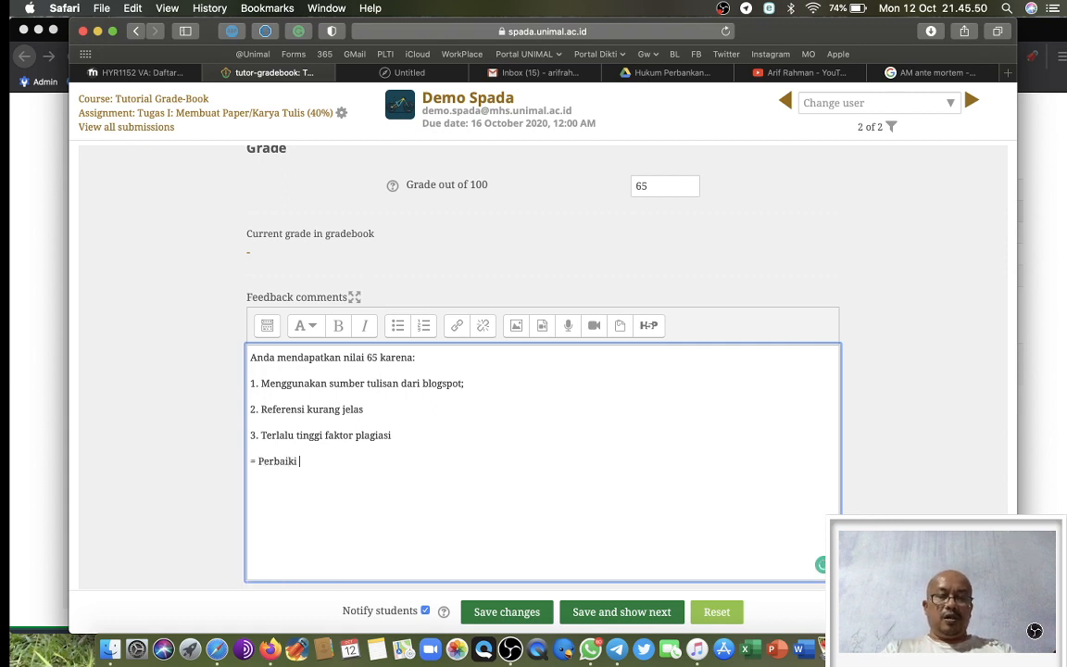
pyautogui.write('tugas,')
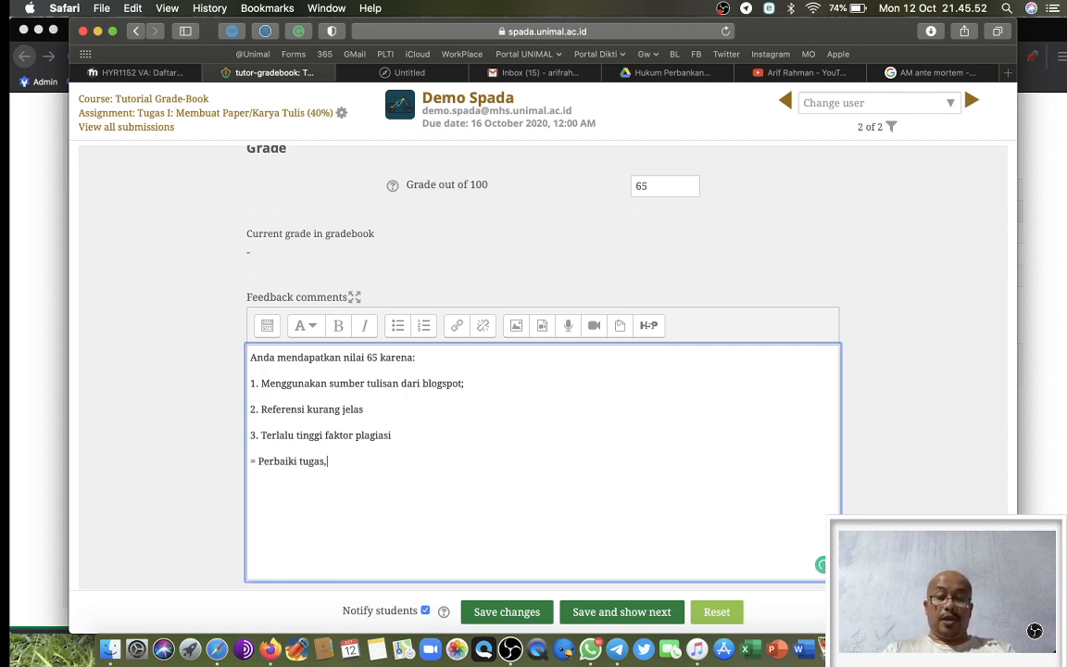
pyautogui.write(' karena masih ada')
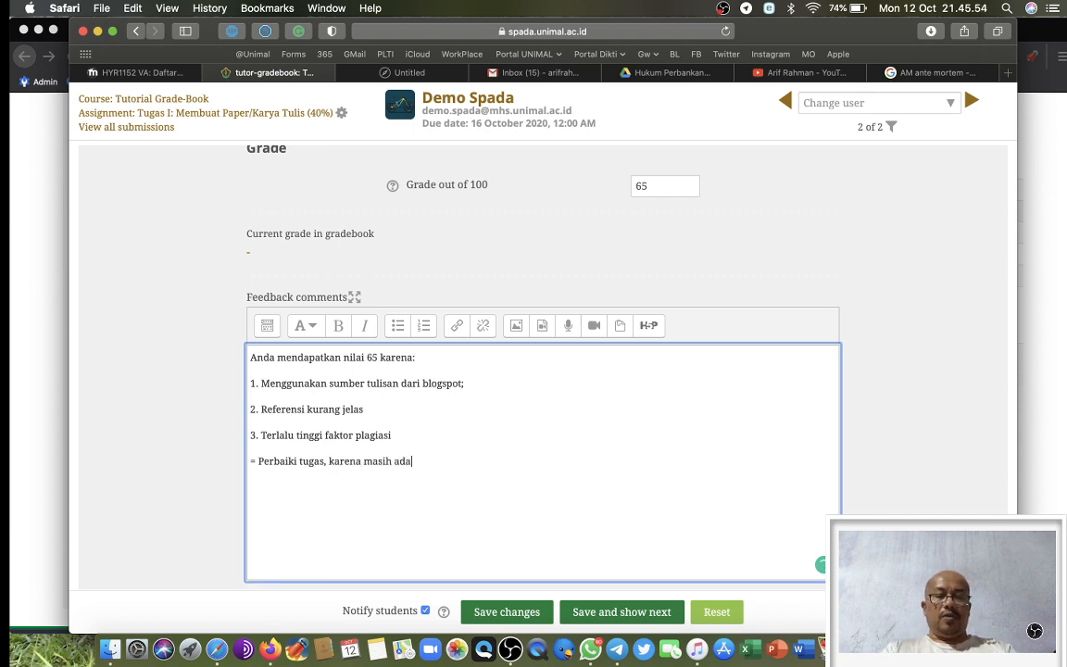
pyautogui.write(' waktu')
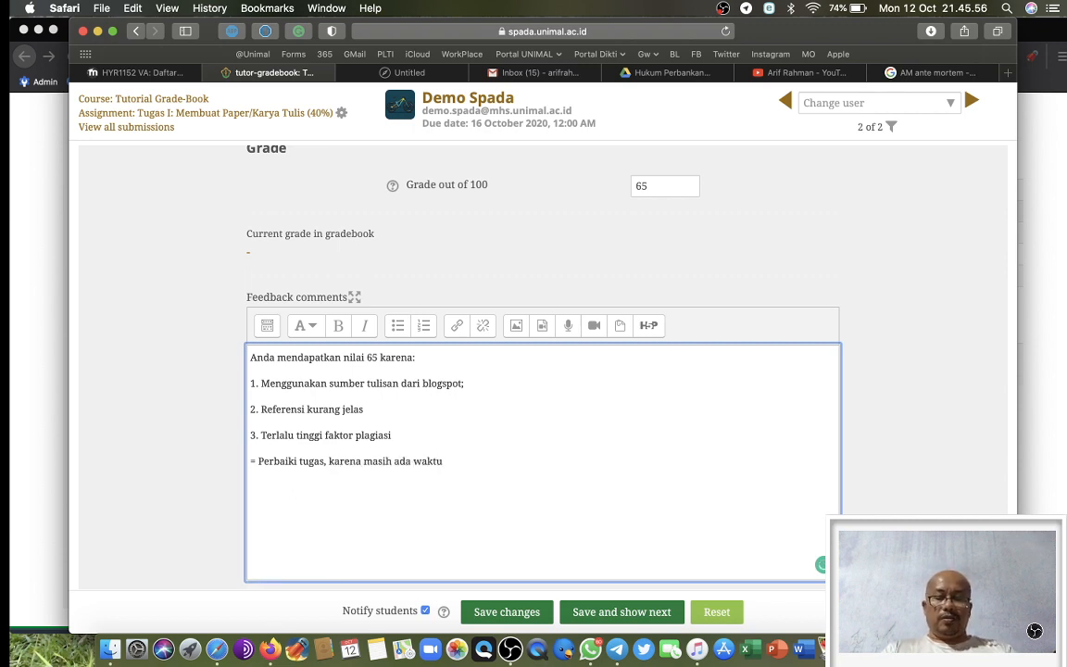
pyautogui.write('.')
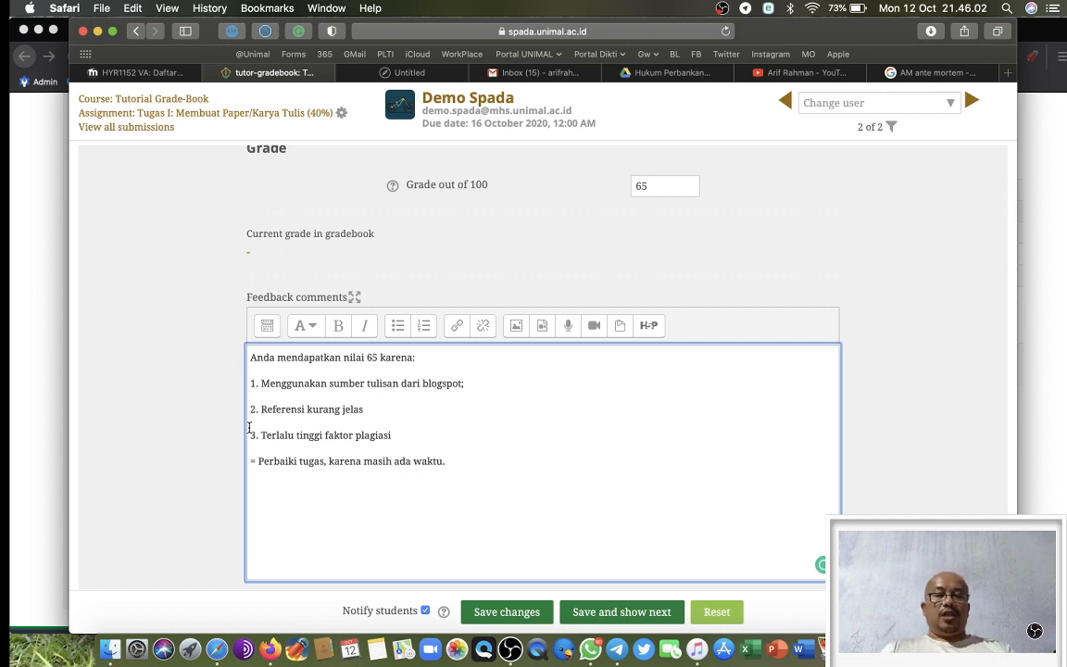
# - Save the grade and feedback, continue to the next student's grading page, and dismiss the save confirmation
pyautogui.scroll(-3, 252, 554)
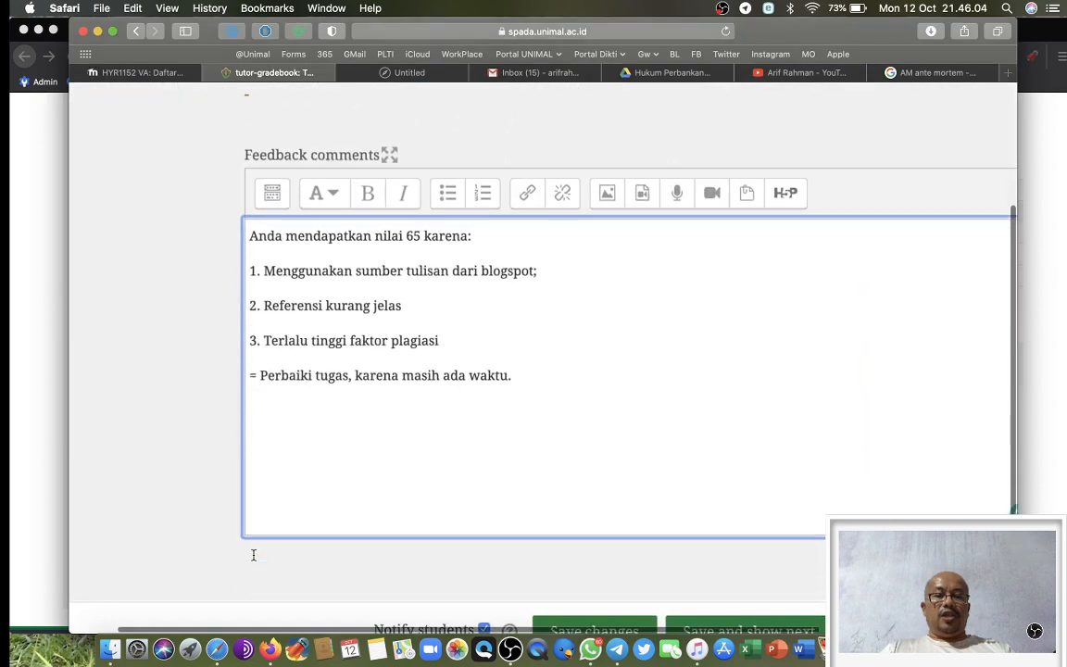
pyautogui.press('super+plus')
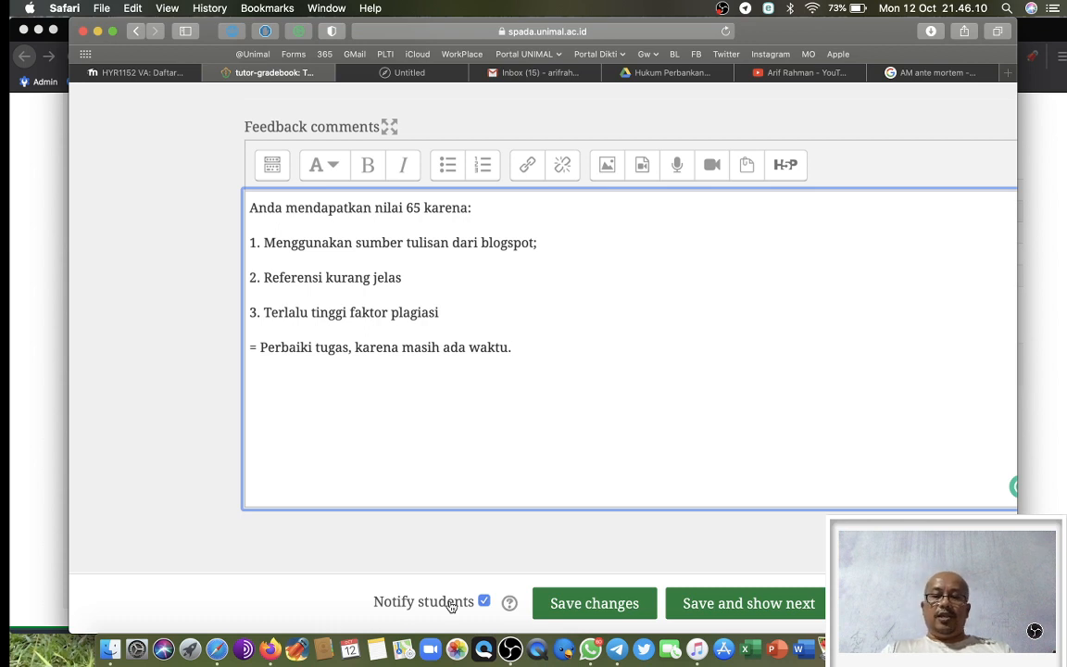
pyautogui.click(716, 607)
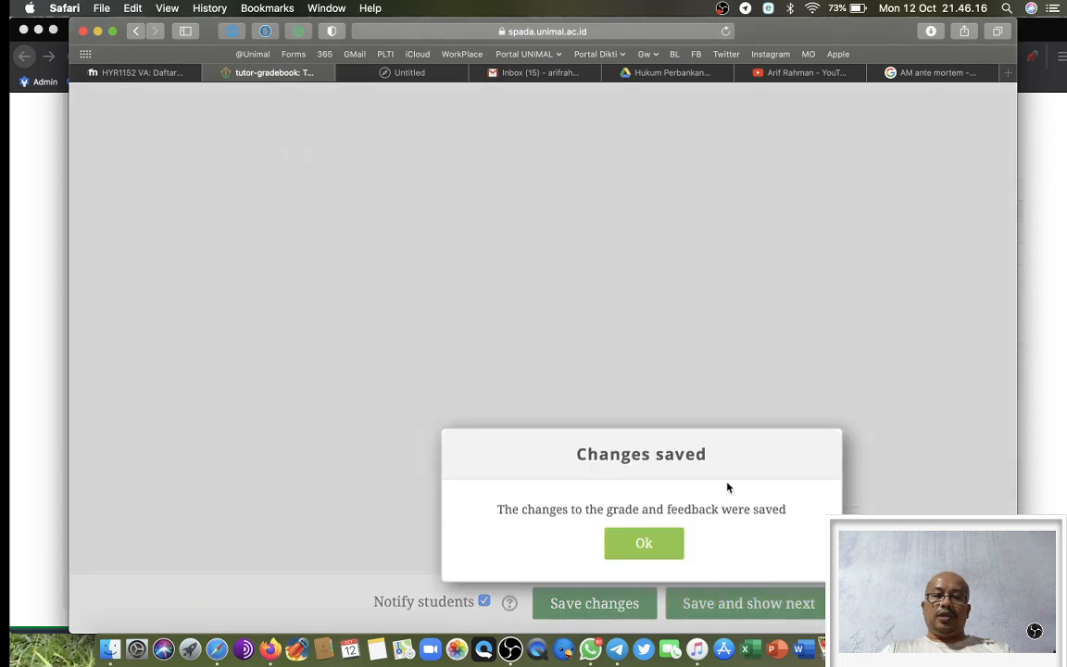
pyautogui.click(643, 545)
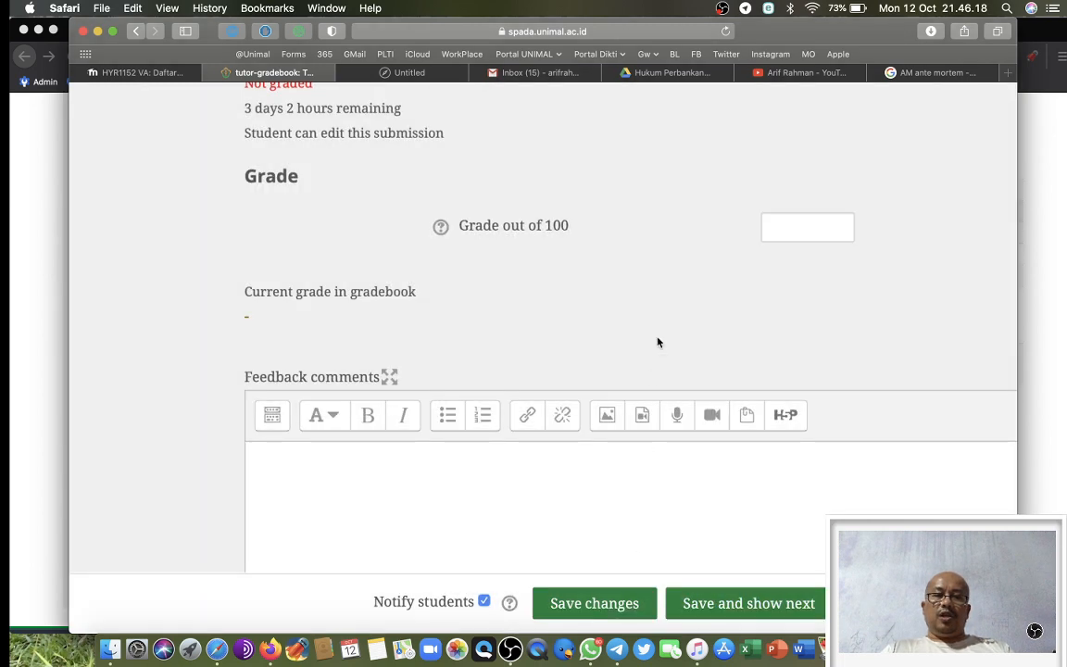
pyautogui.scroll(-5, 658, 343)
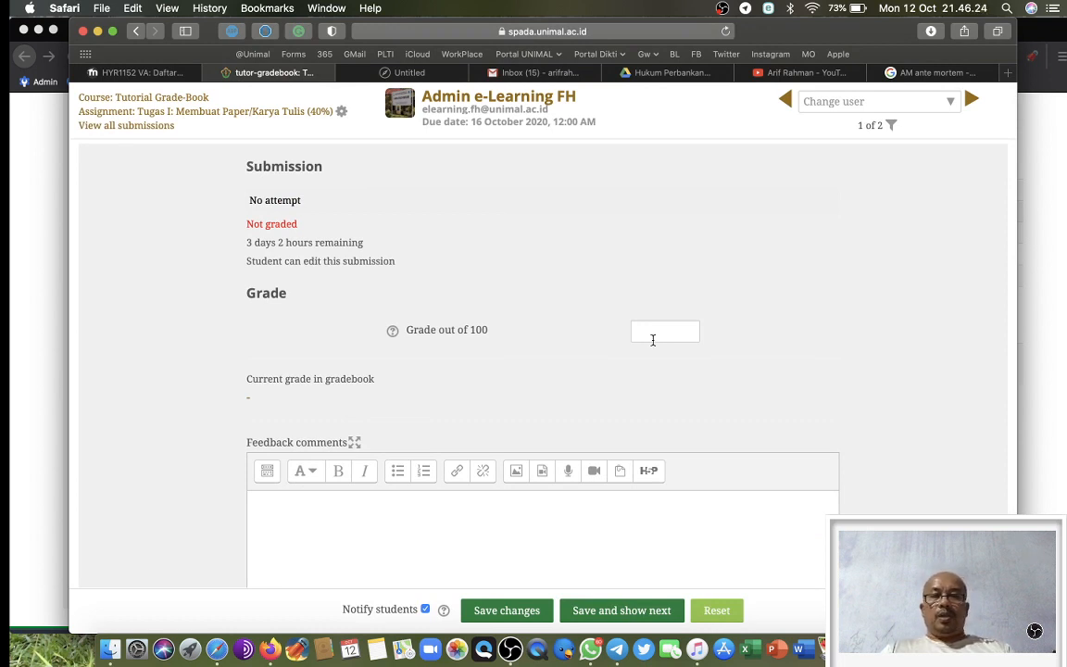
# - Switch to the student's session in Firefox, reload the Tugas I page, and examine the grade and feedback comments
pyautogui.press('super+Tab')
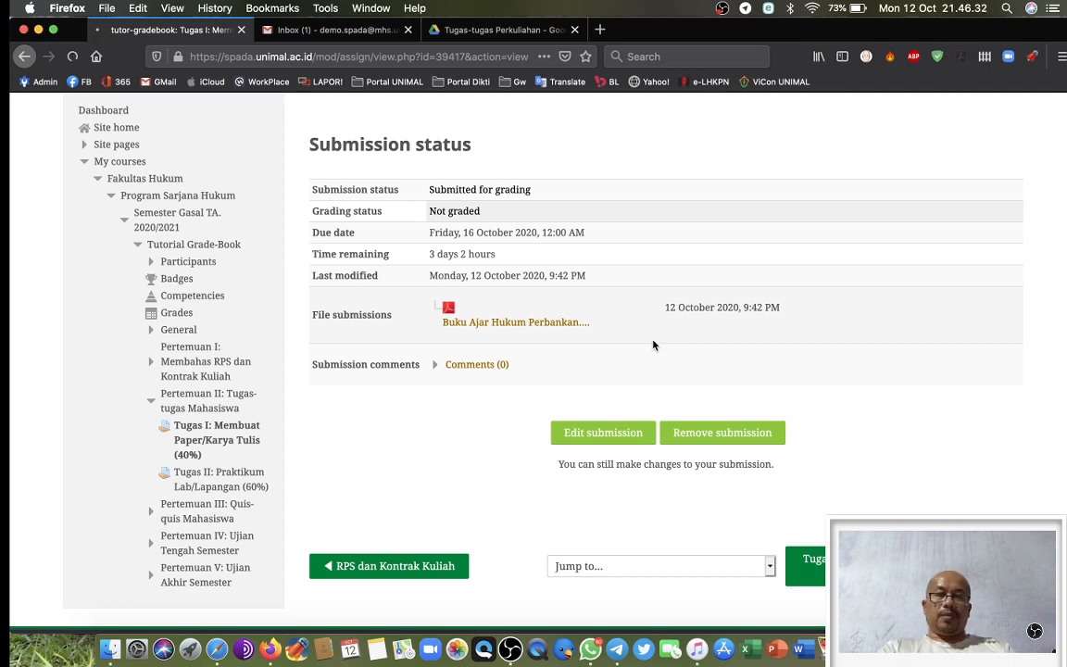
pyautogui.press('super+r')
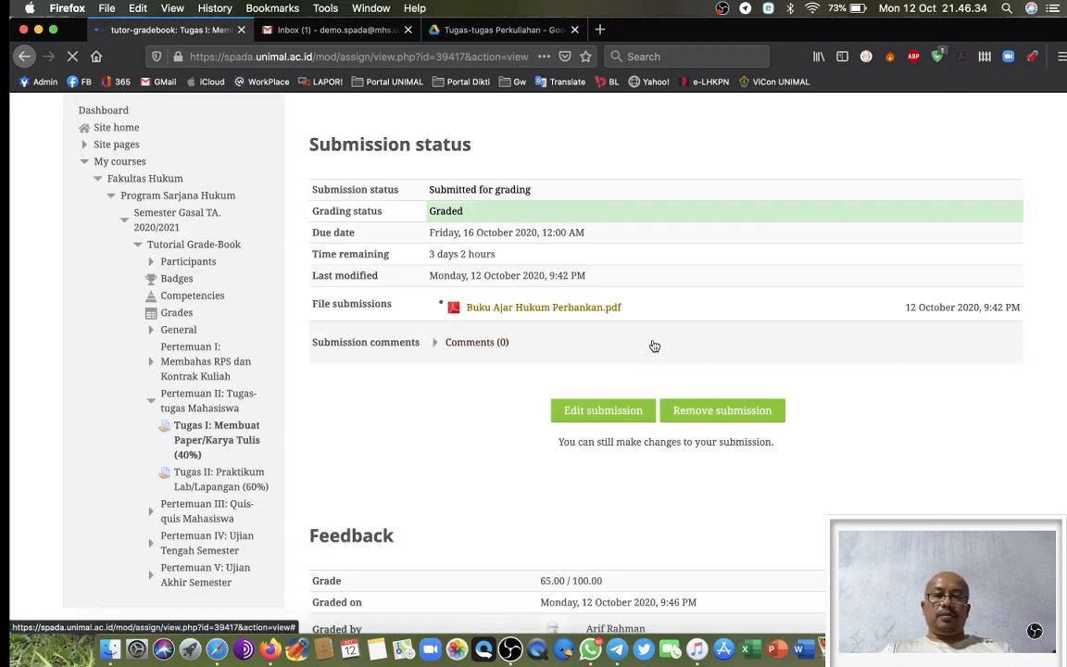
pyautogui.scroll(-3, 653, 344)
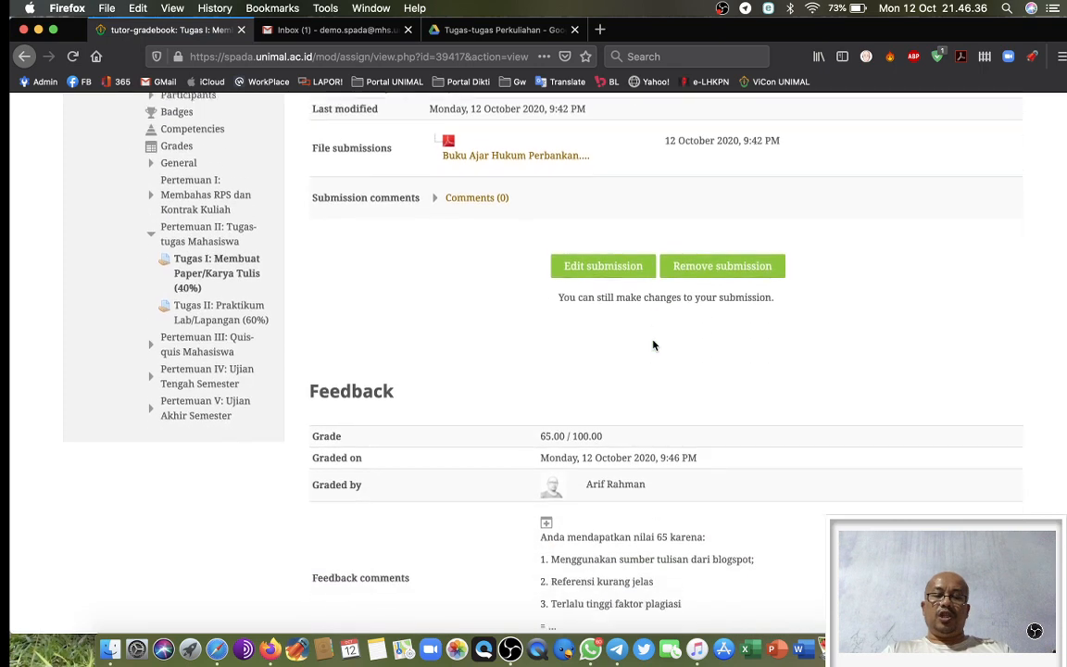
pyautogui.press('super+minus')
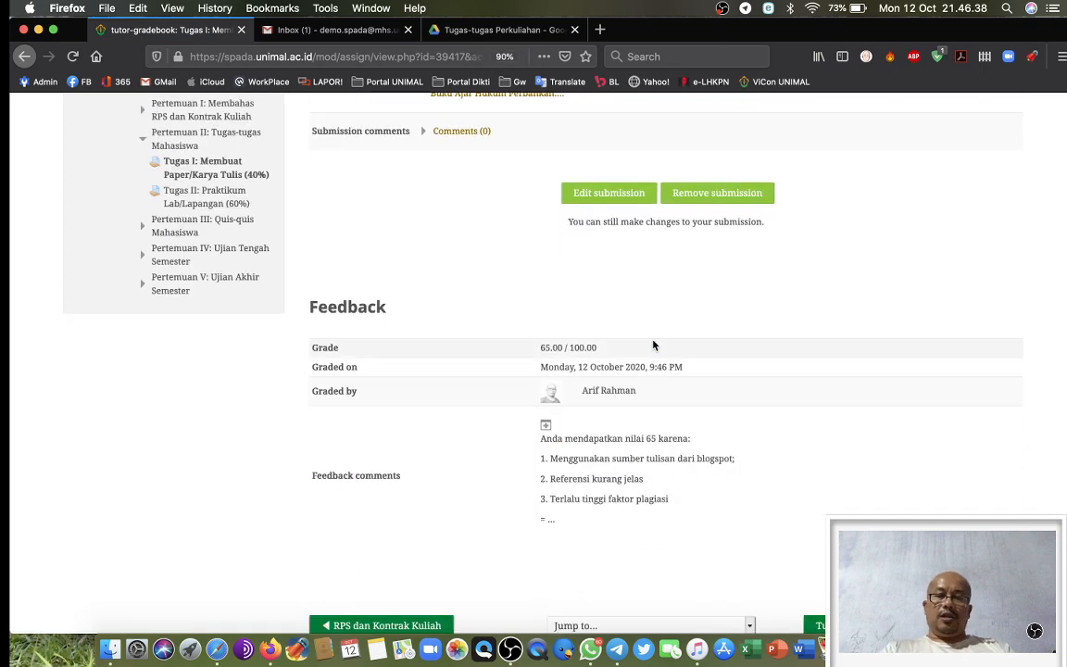
pyautogui.press('super+0')
pyautogui.press('super+plus')
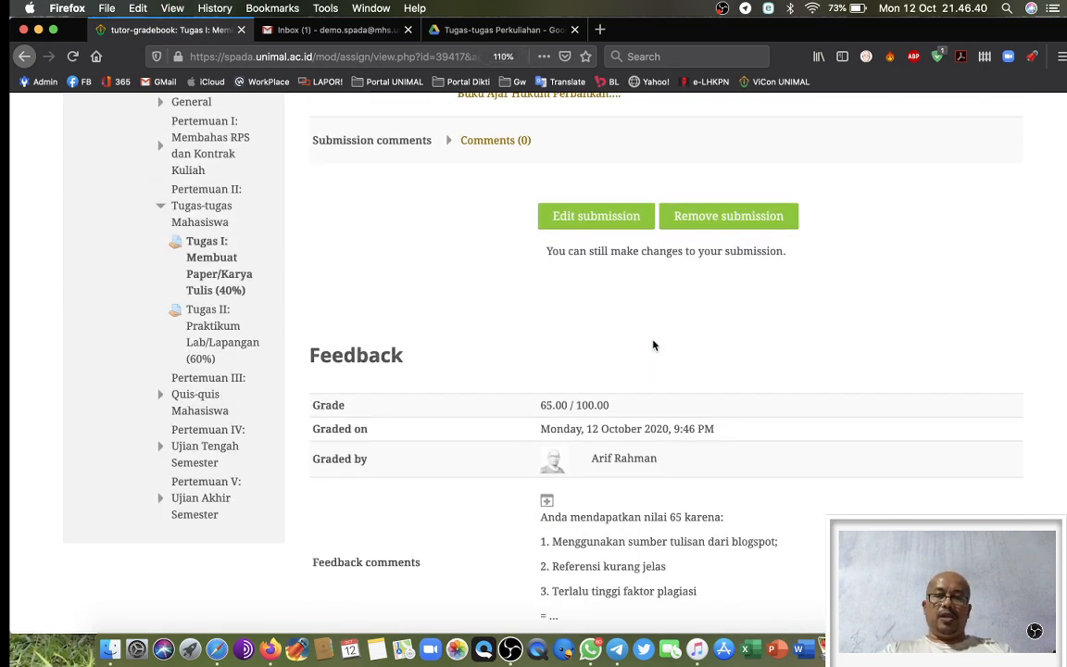
pyautogui.press('super+plus')
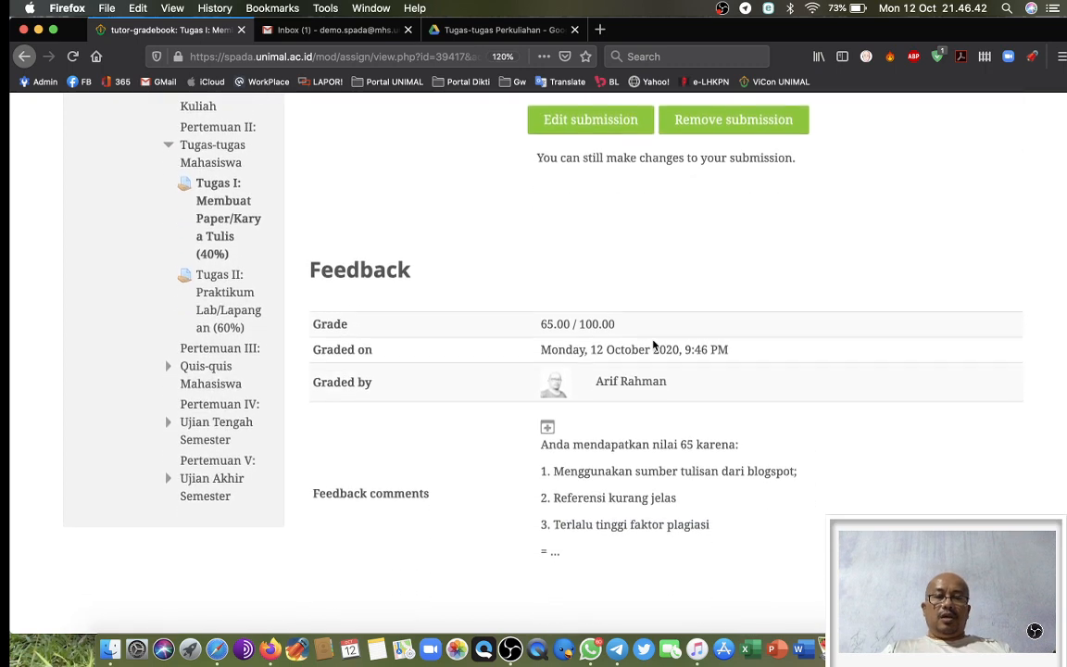
pyautogui.scroll(-1, 654, 344)
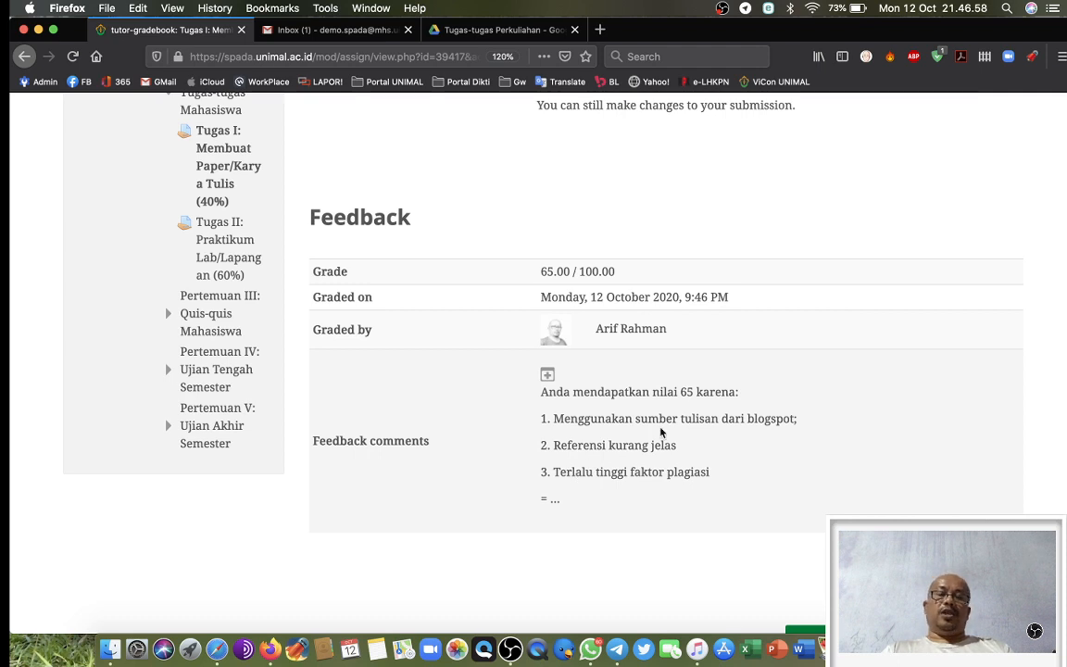
pyautogui.scroll(2, 660, 432)
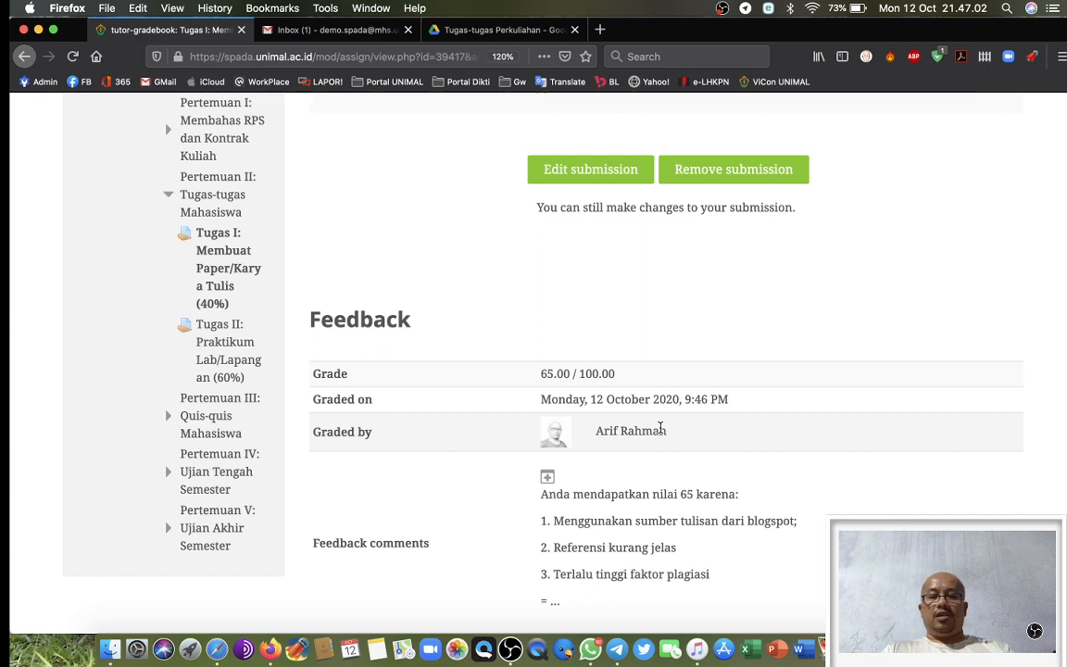
pyautogui.scroll(-2, 660, 428)
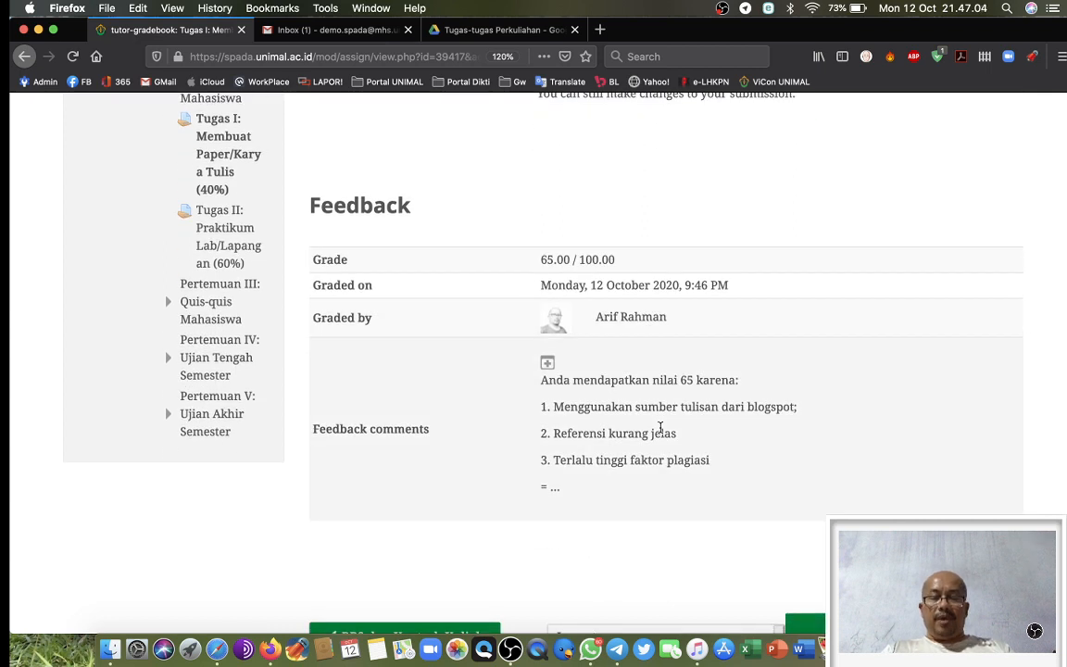
pyautogui.scroll(1, 661, 429)
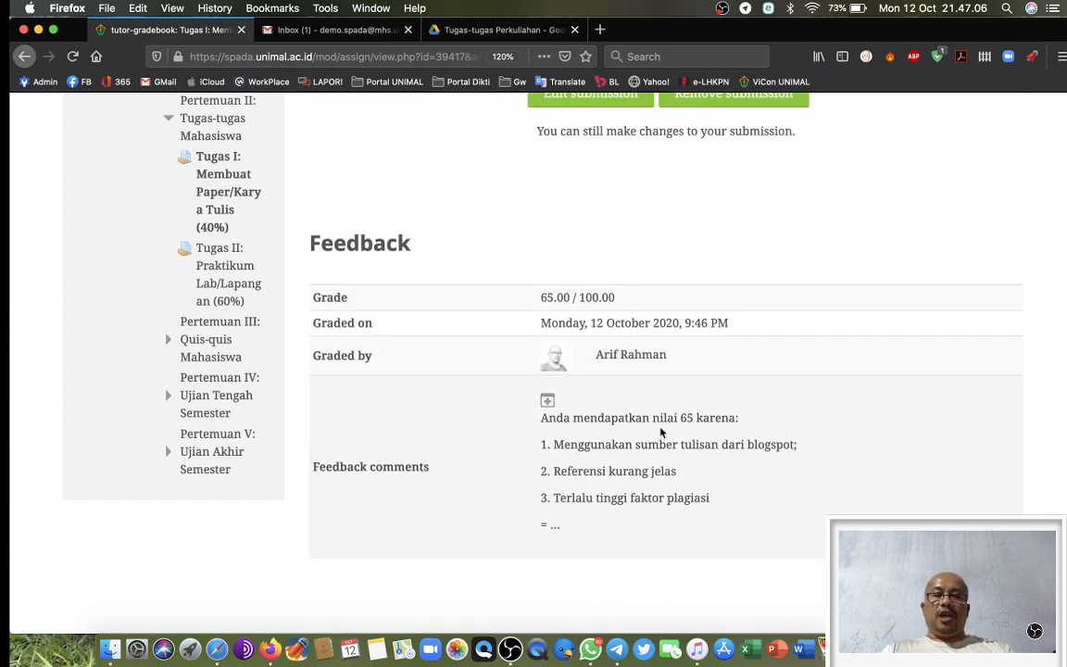
pyautogui.scroll(1, 660, 431)
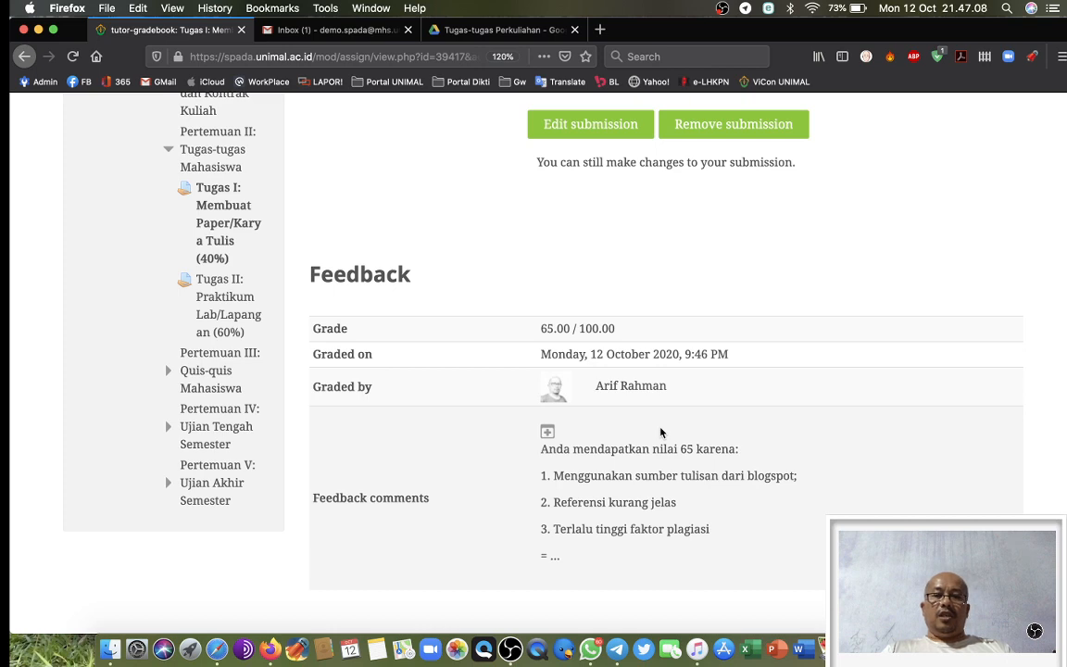
# - Edit the Tugas I submission to add 09 Likuidasi Perbankan.ppt from the Tugas-tugas Perkuliahan Google Drive folder, and save the changes
pyautogui.scroll(6, 660, 433)
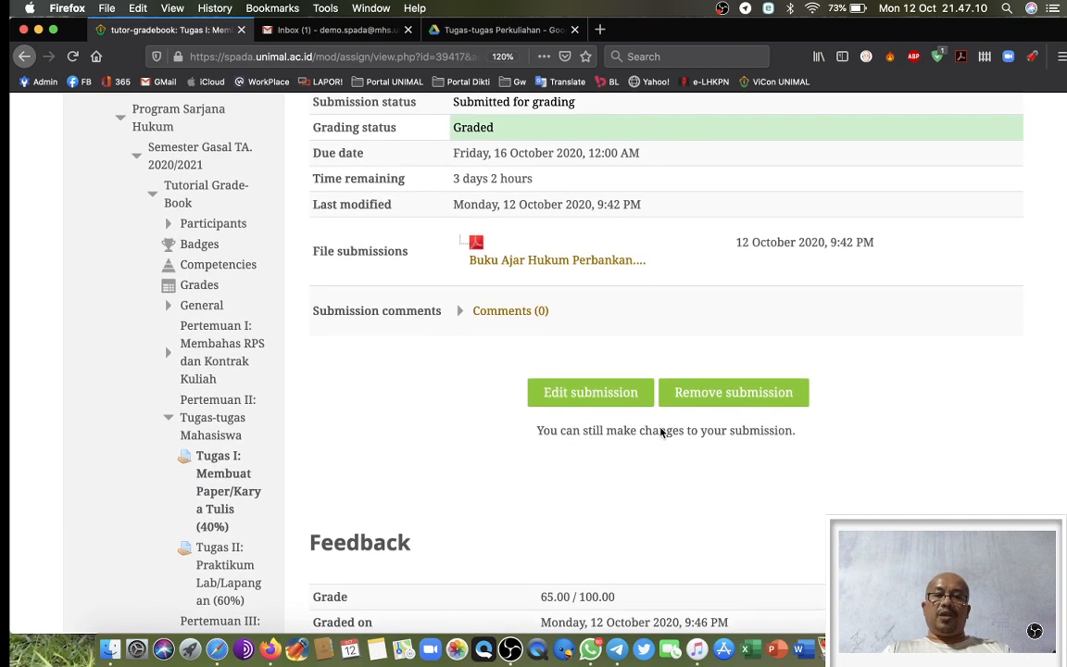
pyautogui.click(596, 395)
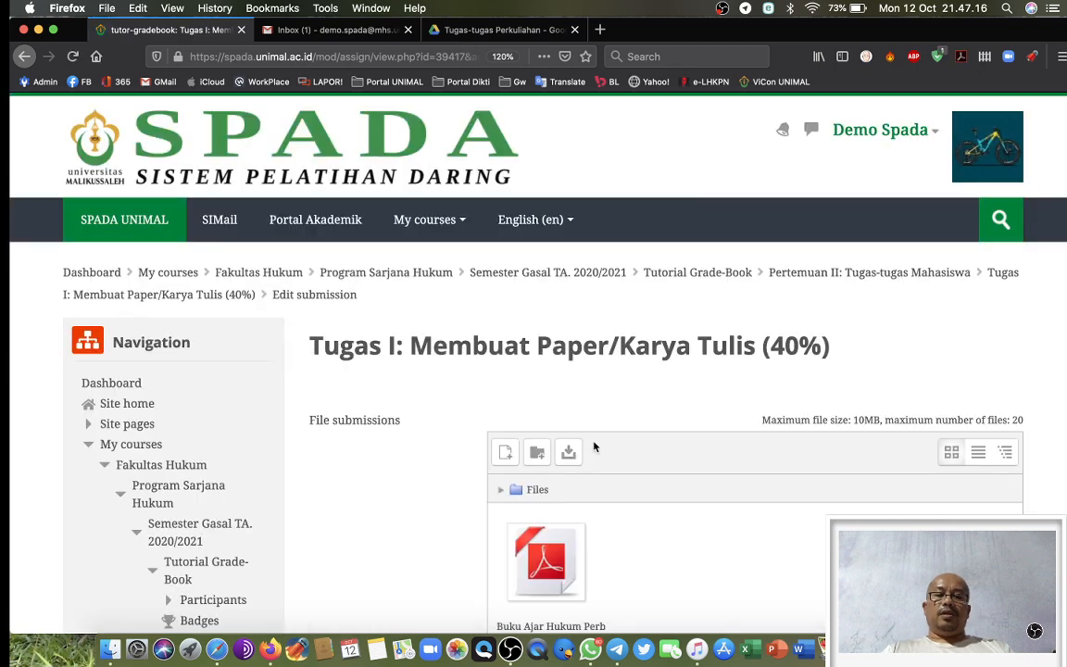
pyautogui.scroll(-5, 594, 446)
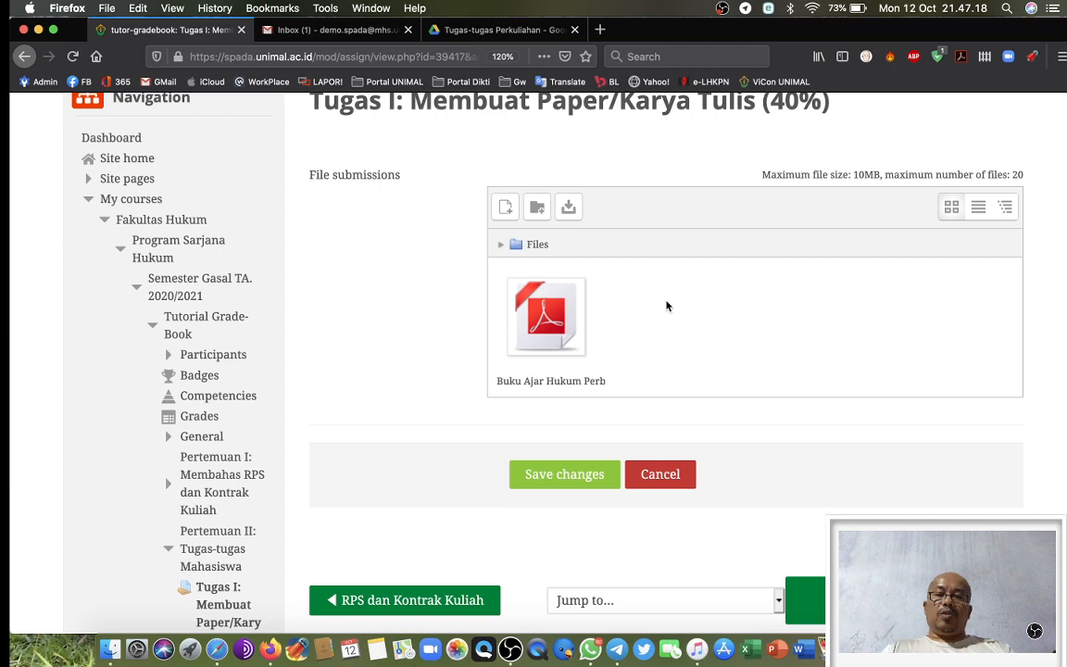
pyautogui.click(505, 208)
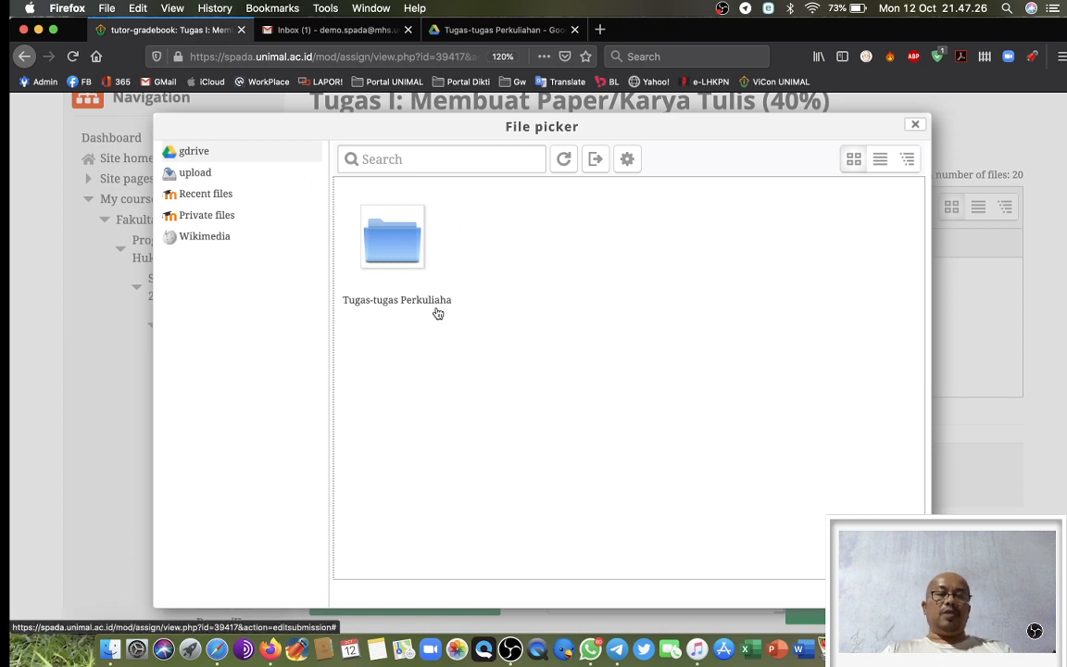
pyautogui.click(402, 253)
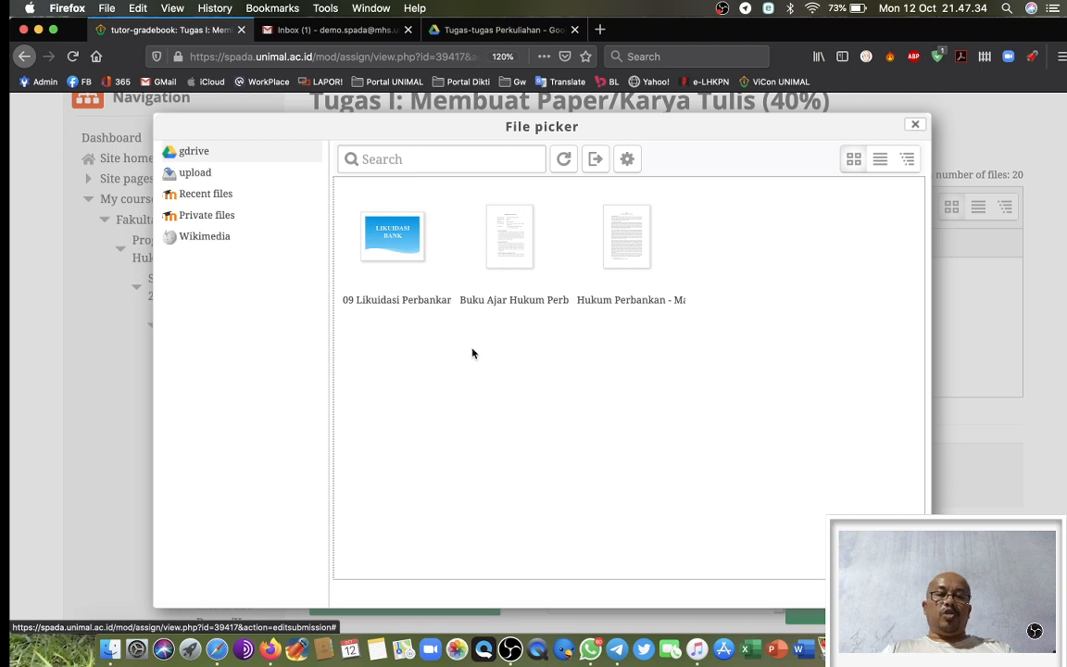
pyautogui.click(383, 227)
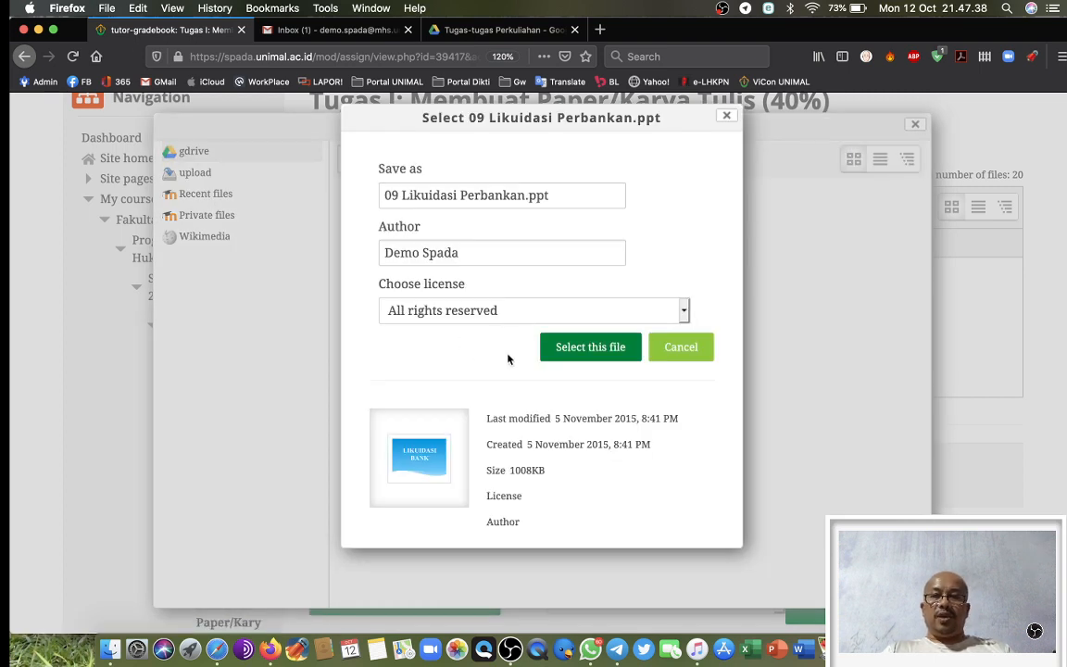
pyautogui.click(587, 349)
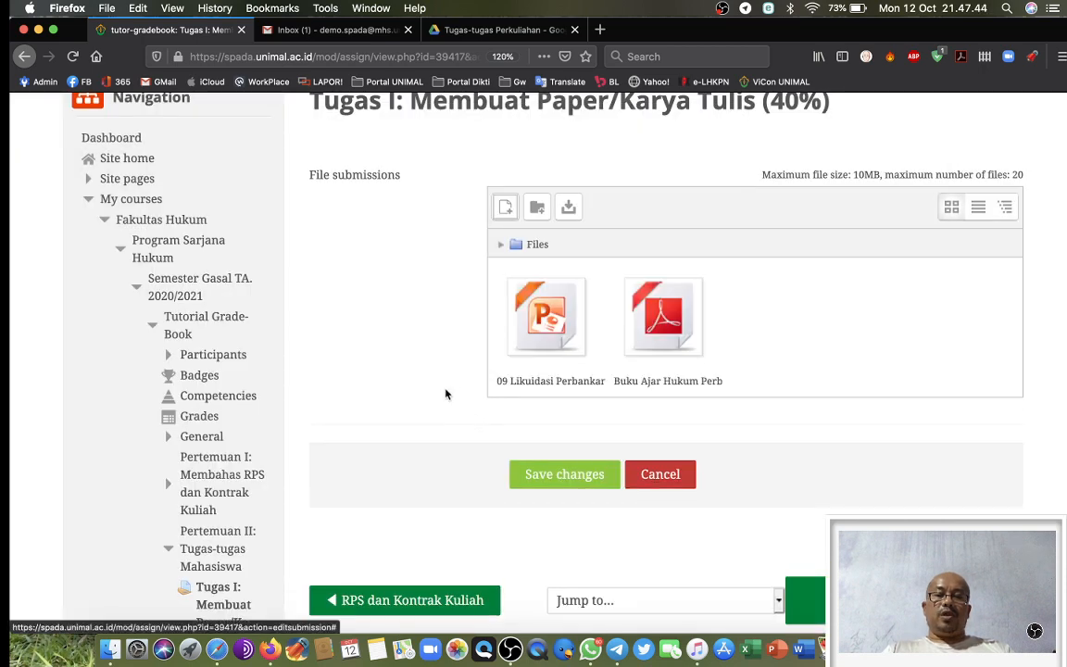
pyautogui.scroll(-2, 481, 407)
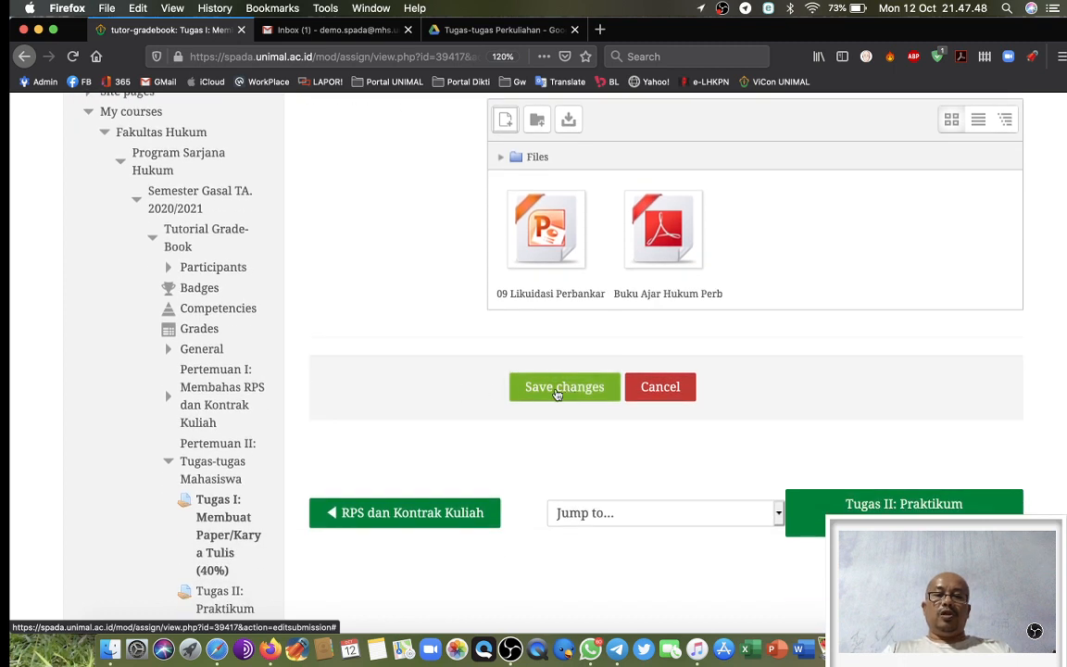
pyautogui.click(557, 392)
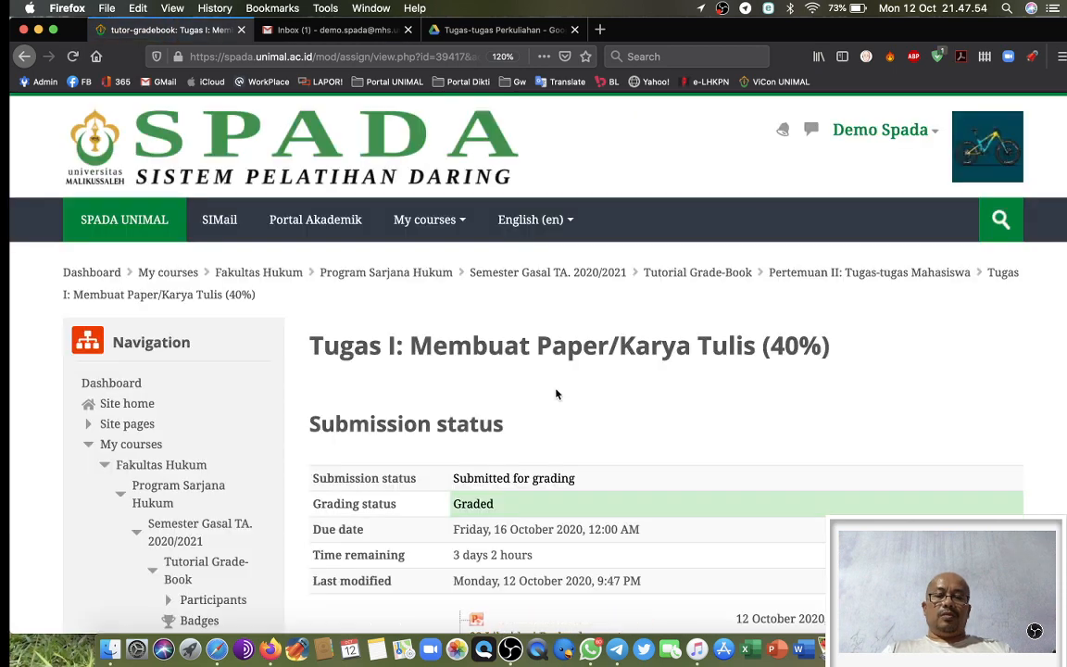
pyautogui.scroll(-2, 556, 395)
# - Switch to the lecturer's session in Safari, view all Tugas I submissions, and open the grading page of the student who resubmitted
pyautogui.press('super+Tab')
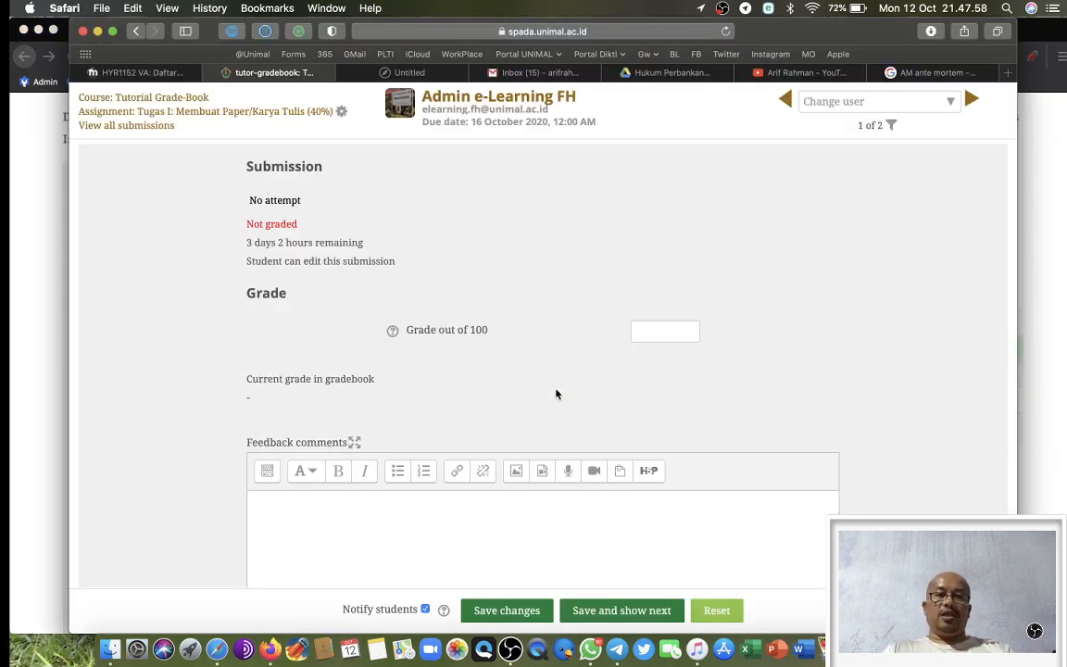
pyautogui.click(252, 112)
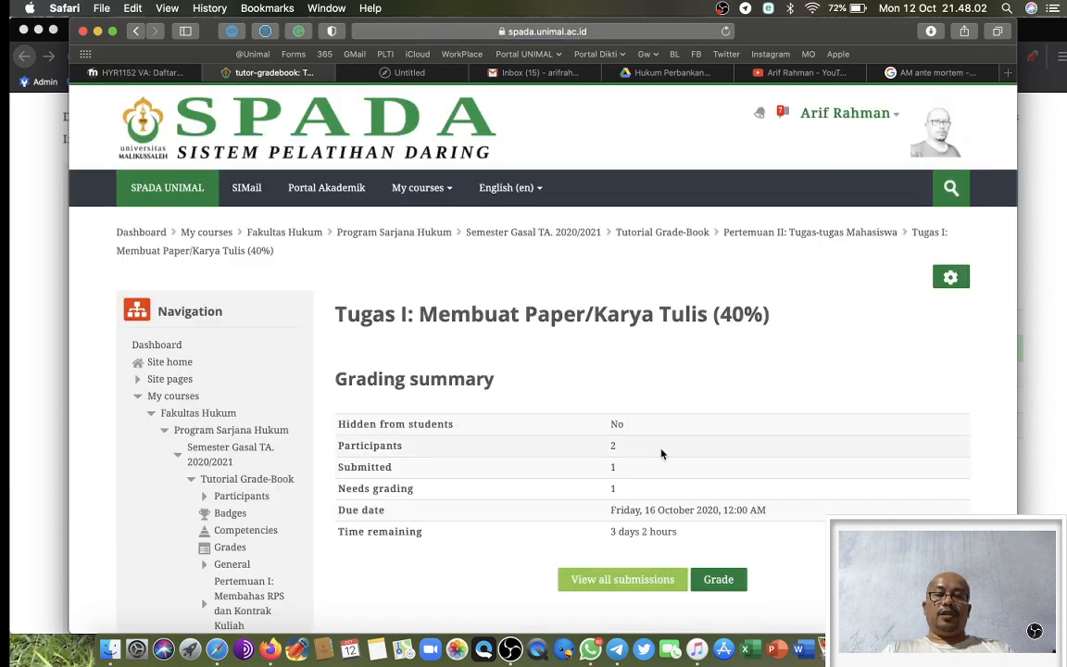
pyautogui.scroll(-5, 662, 451)
pyautogui.click(607, 338)
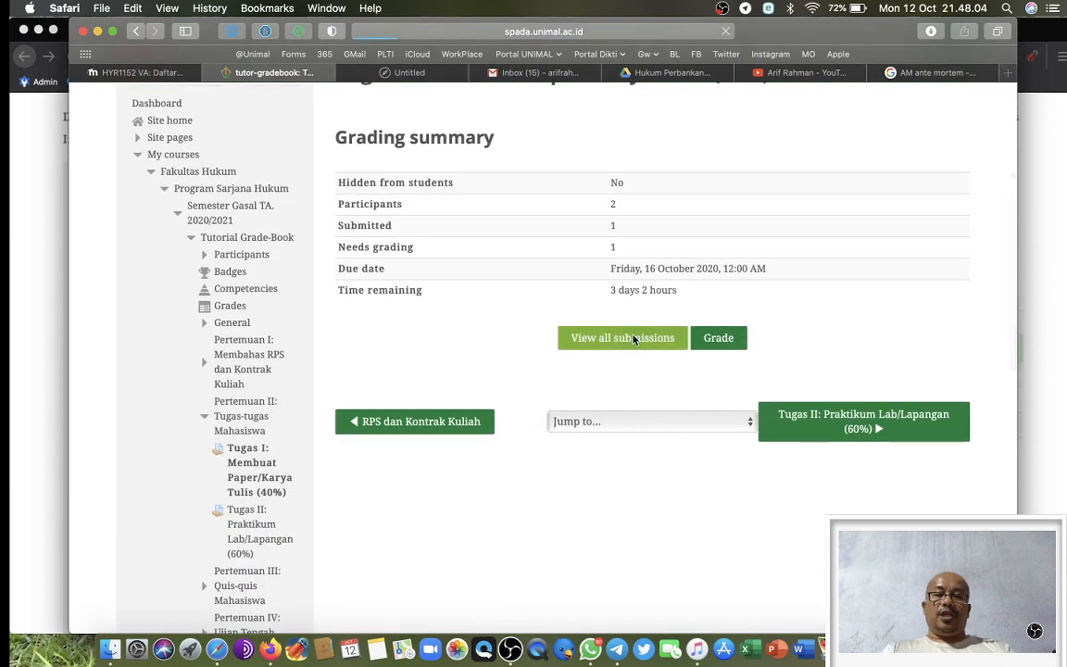
pyautogui.scroll(-6, 625, 508)
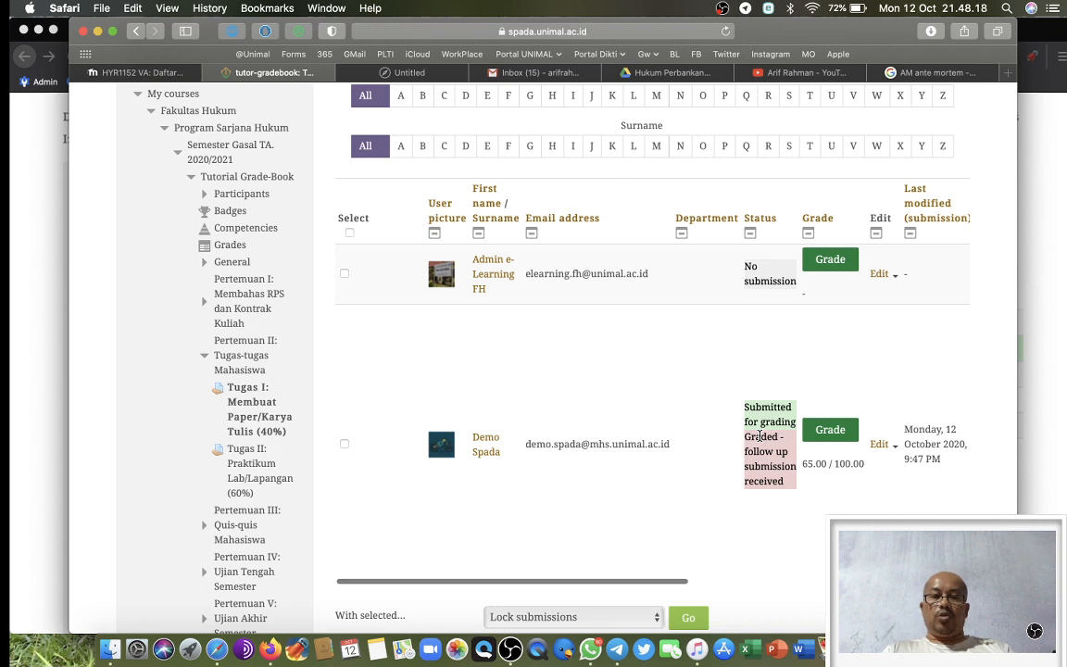
pyautogui.click(829, 432)
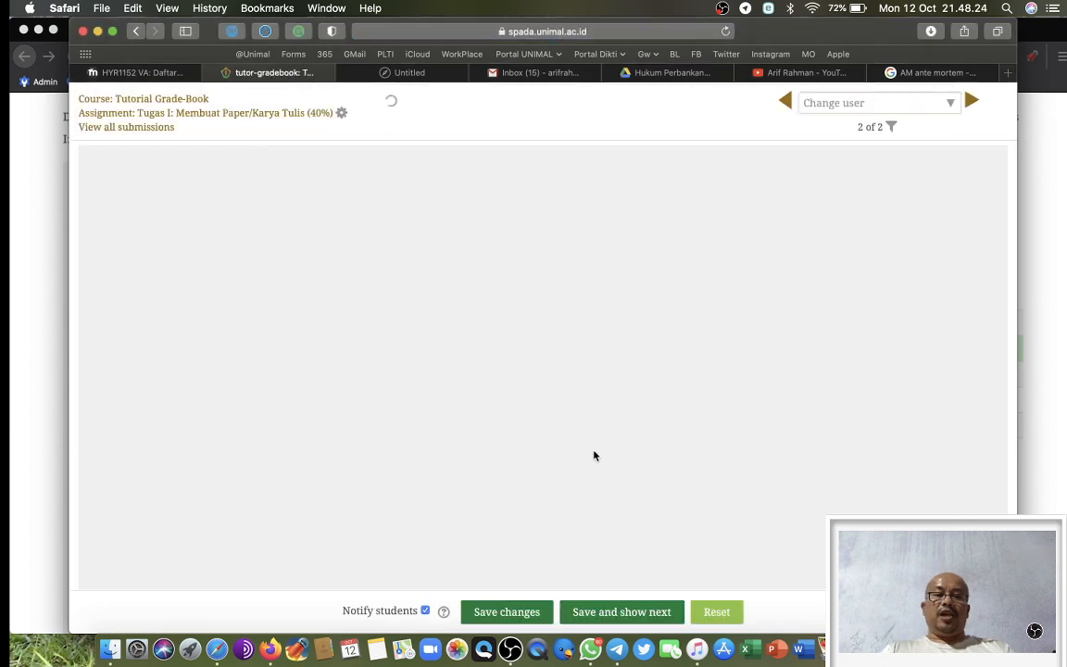
# - Set the student's grade to 85 out of 100 for the revised submission
pyautogui.scroll(-3, 593, 453)
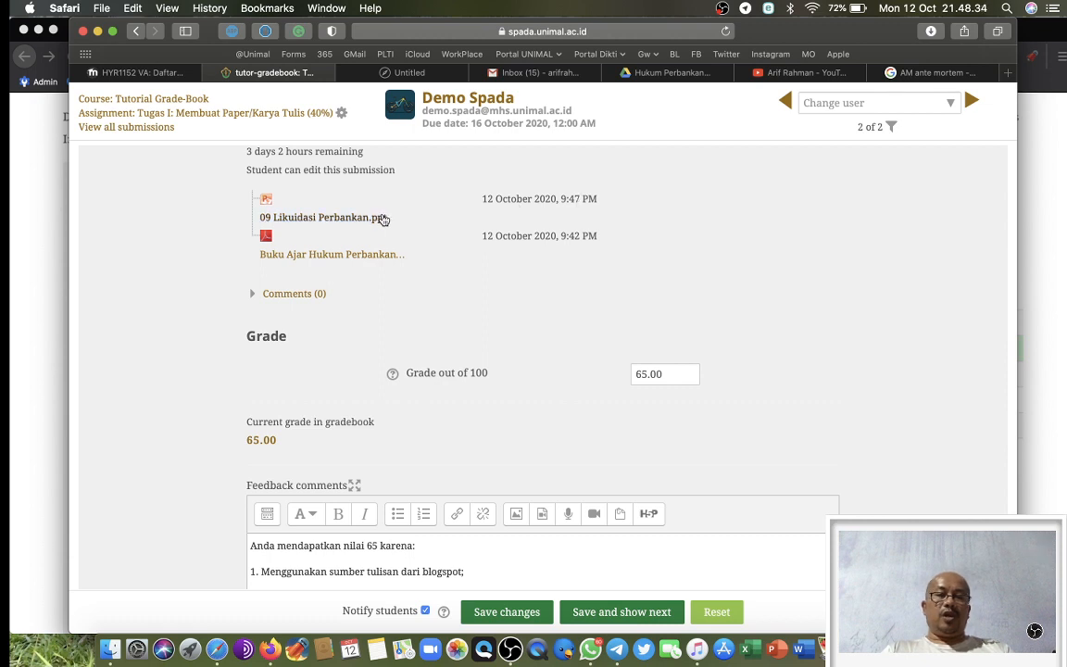
pyautogui.scroll(-3, 525, 417)
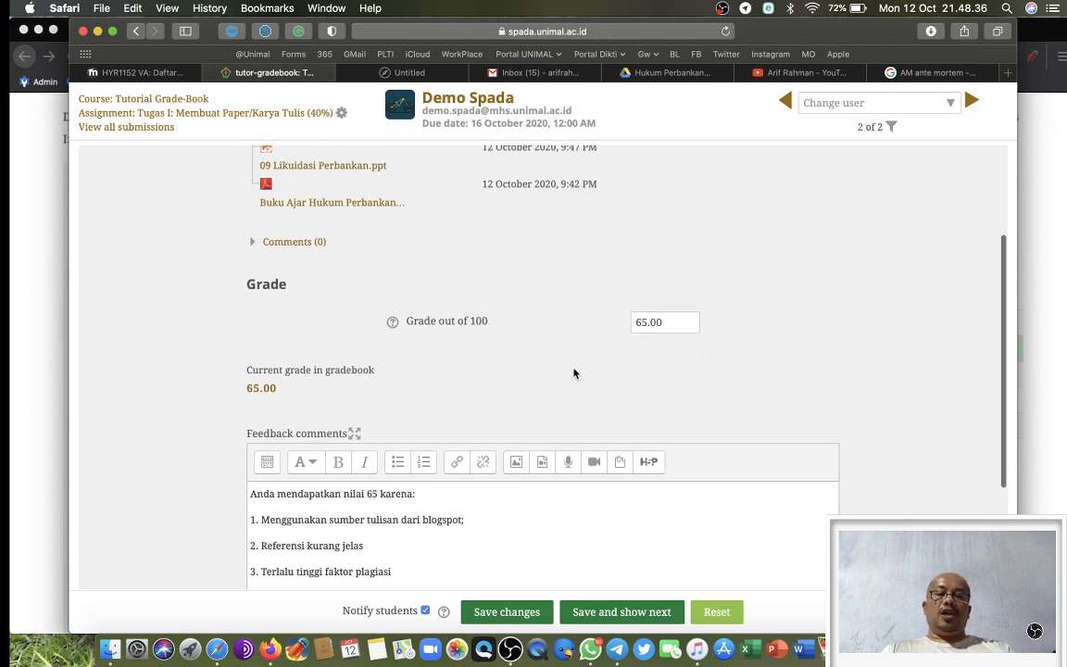
pyautogui.click(678, 324)
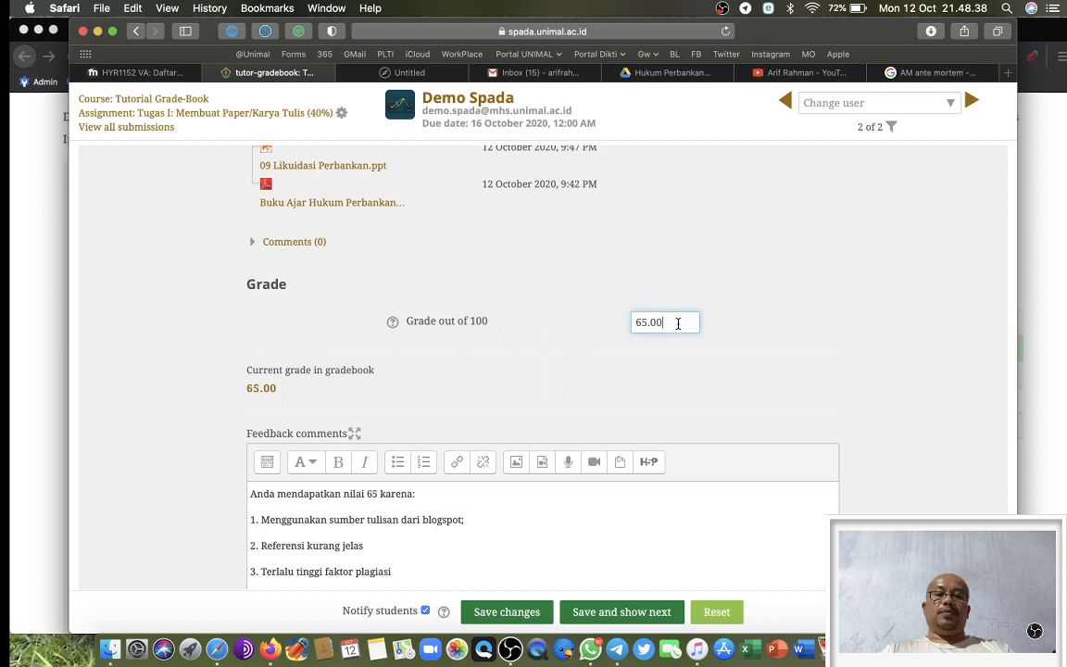
pyautogui.press('BackSpace')
pyautogui.press('BackSpace')
pyautogui.press('BackSpace')
pyautogui.press('BackSpace')
pyautogui.press('BackSpace')
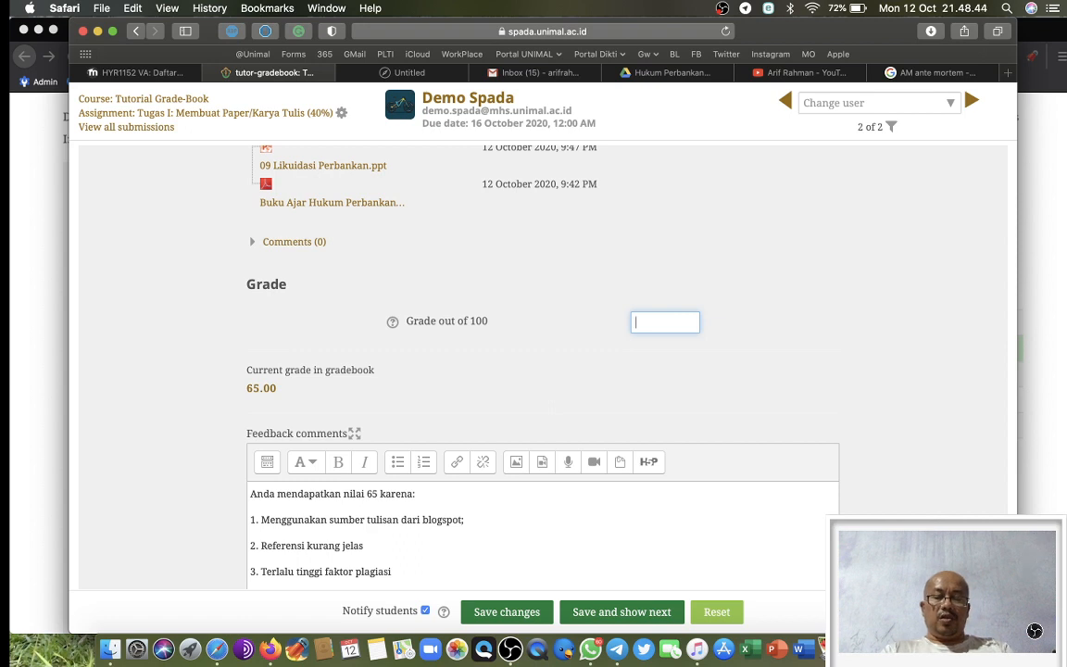
pyautogui.write('85')
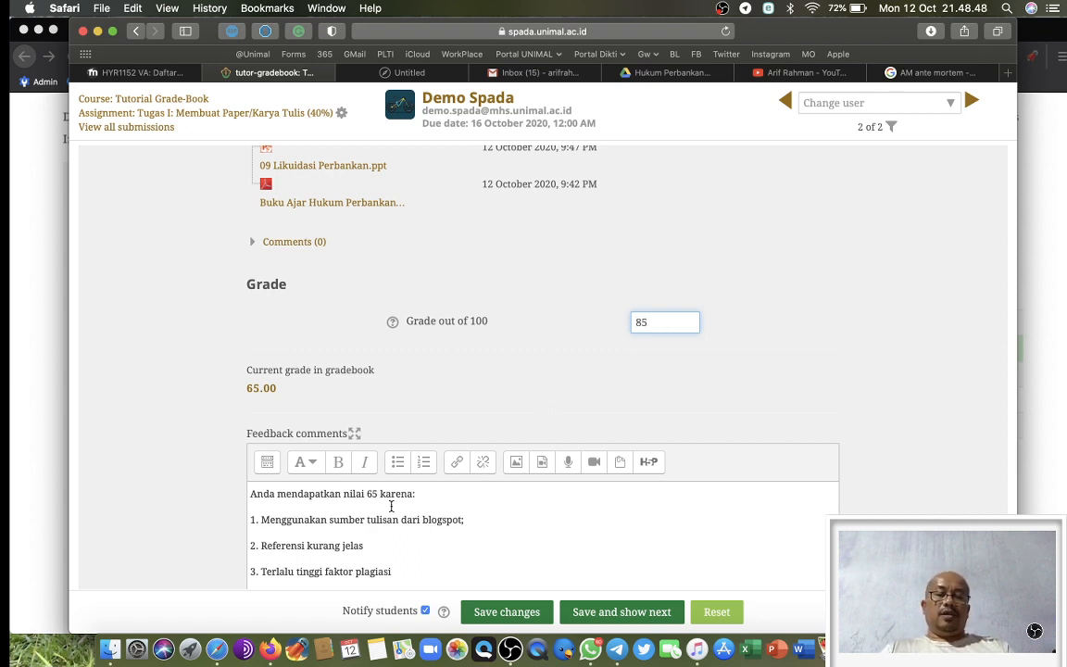
# - Replace all existing feedback comments with "Terima kasih, anda sudah berusaha memperbaiki tugas anda."
pyautogui.scroll(-2, 418, 556)
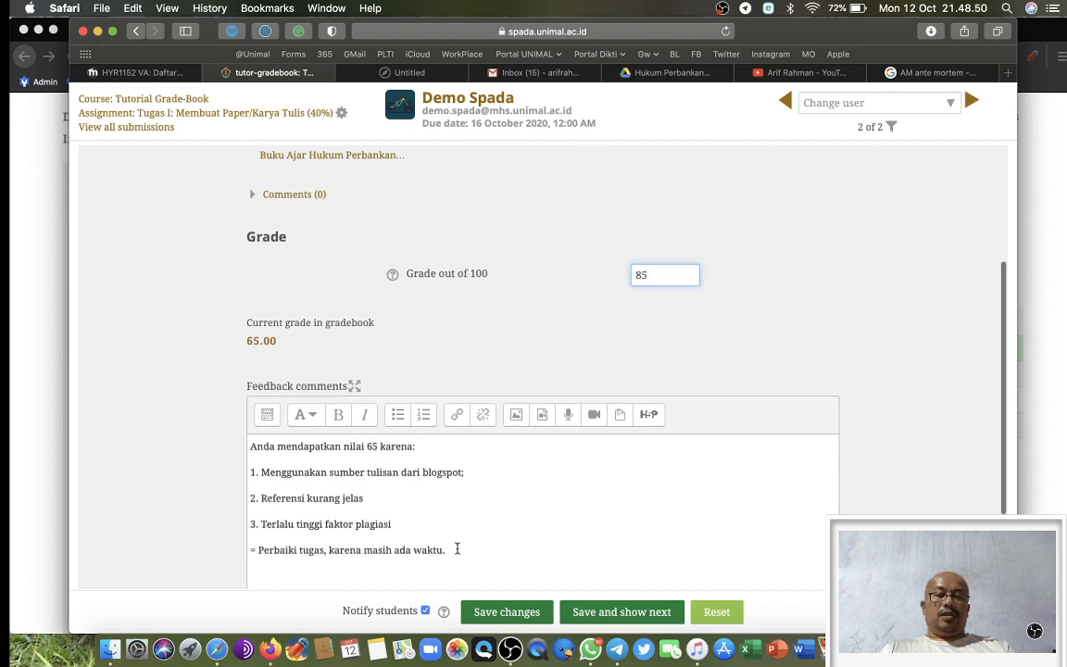
pyautogui.click(457, 549)
pyautogui.press('super+a')
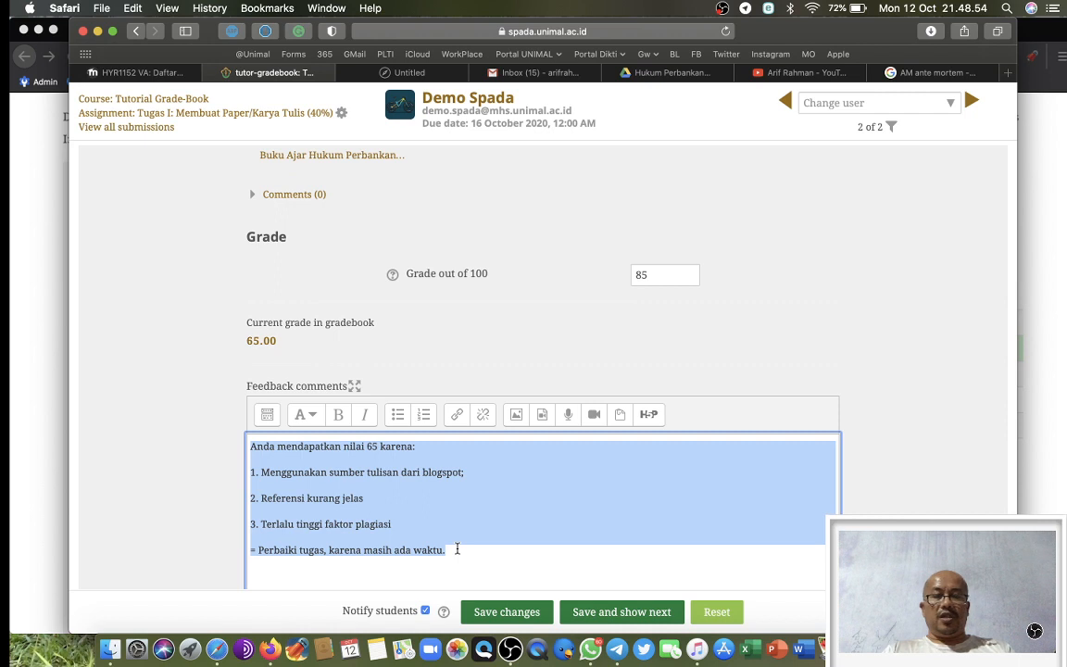
pyautogui.press('BackSpace')
pyautogui.write('Terima ka')
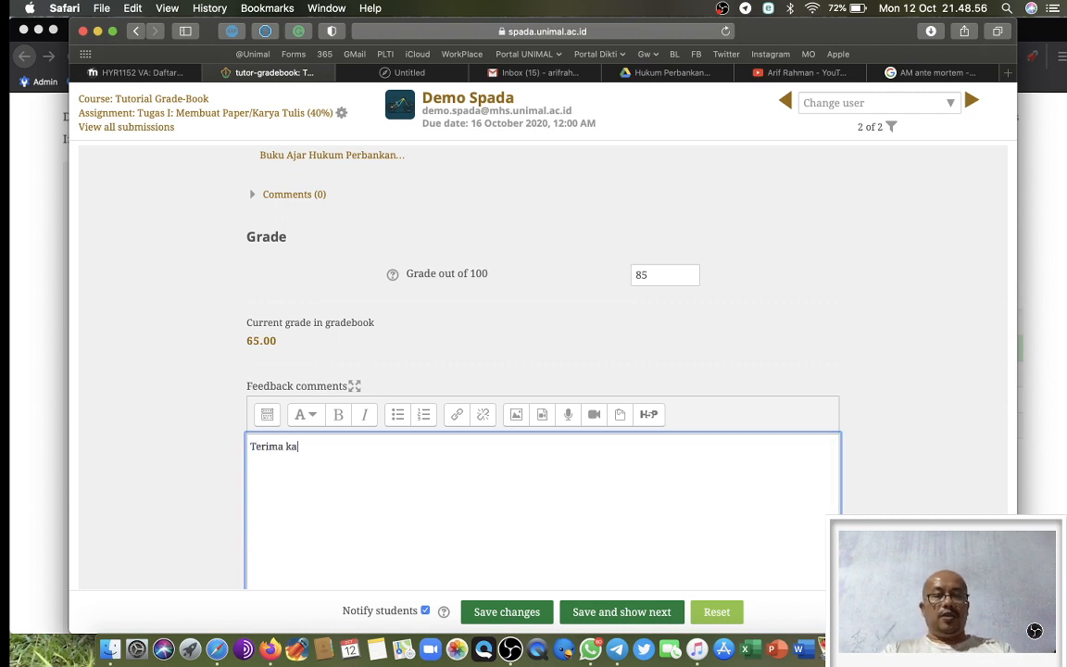
pyautogui.write('sih, an')
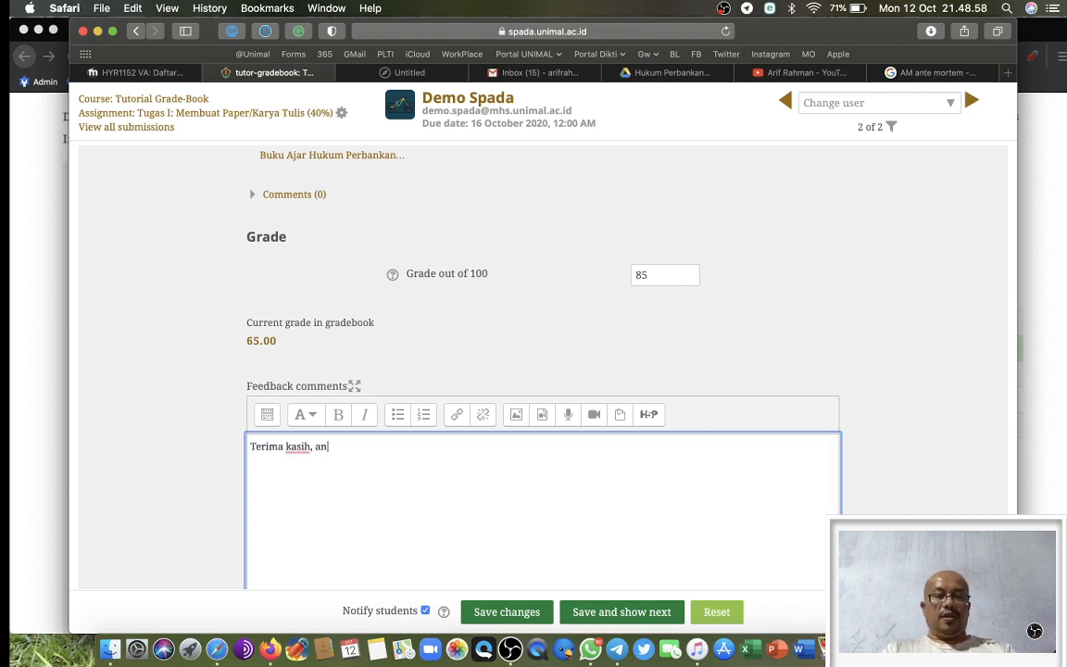
pyautogui.write('da sudah beru')
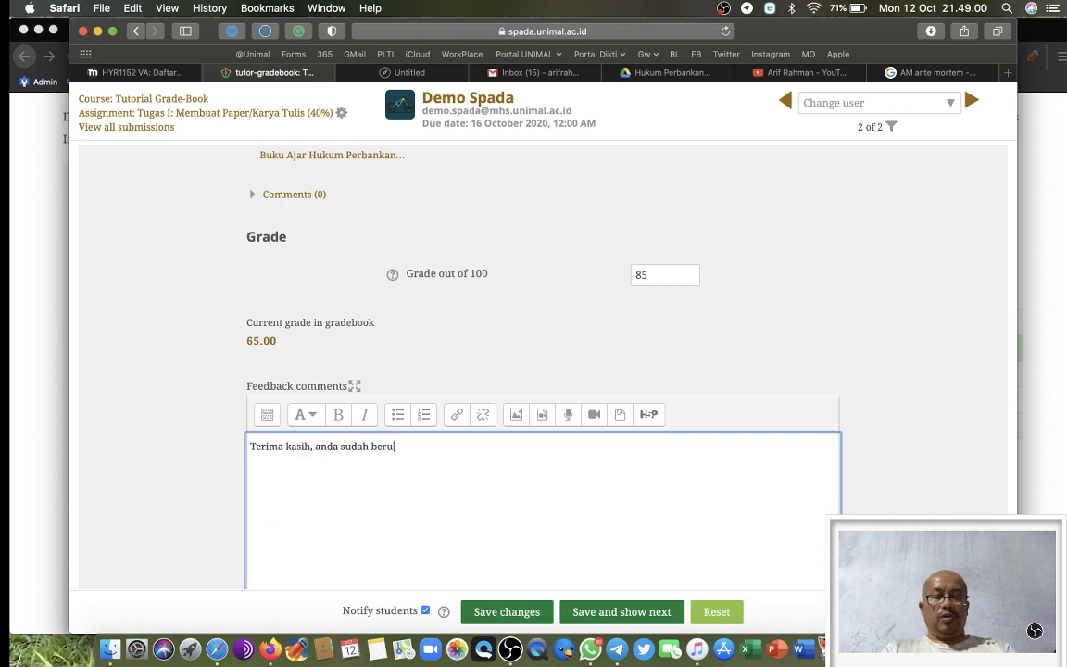
pyautogui.write('saha memperbaiki')
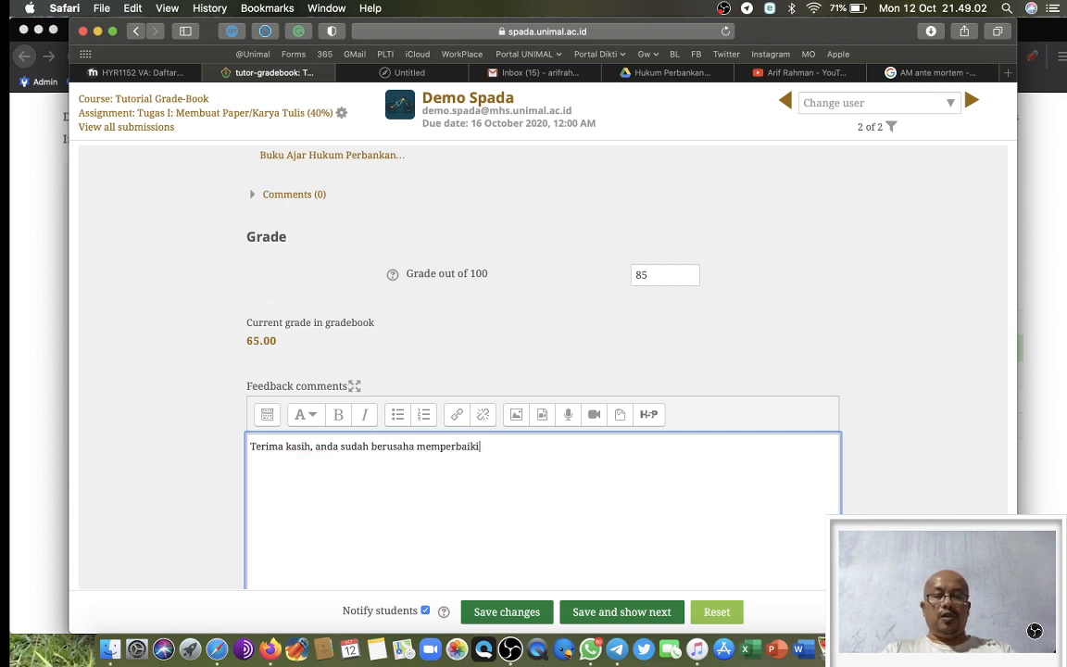
pyautogui.write(' tugas anda')
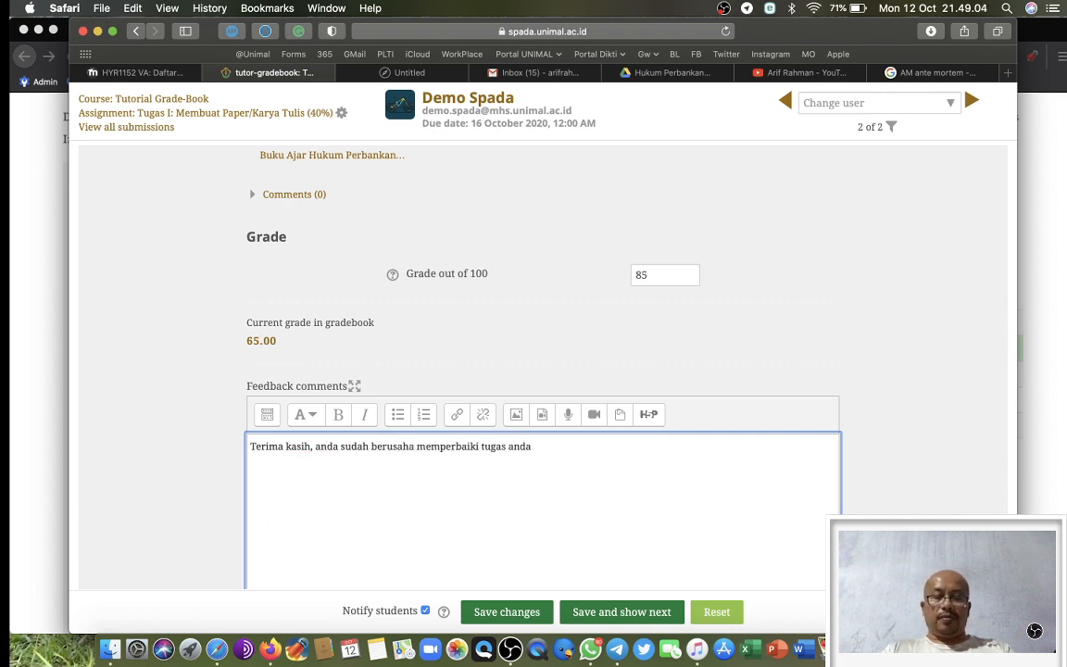
pyautogui.write('.')
# - Add the feedback line "Selamat anda memperoleh nilai 85", save and show the next student, and dismiss the confirmation
pyautogui.press('Return')
pyautogui.write('Selamat a')
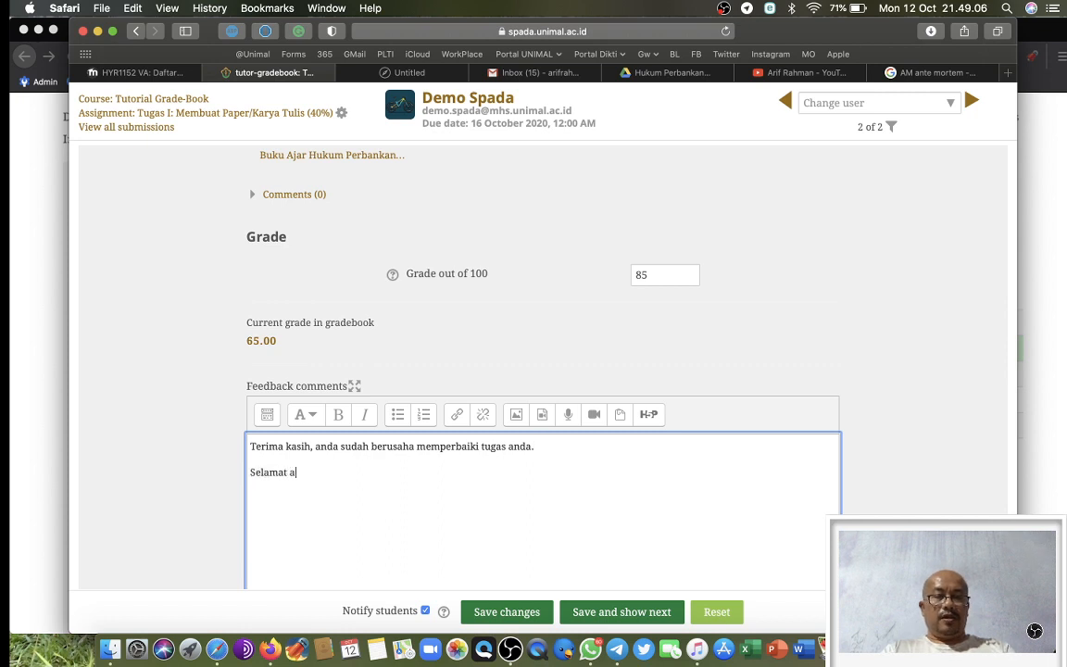
pyautogui.write('nda memperoleh ')
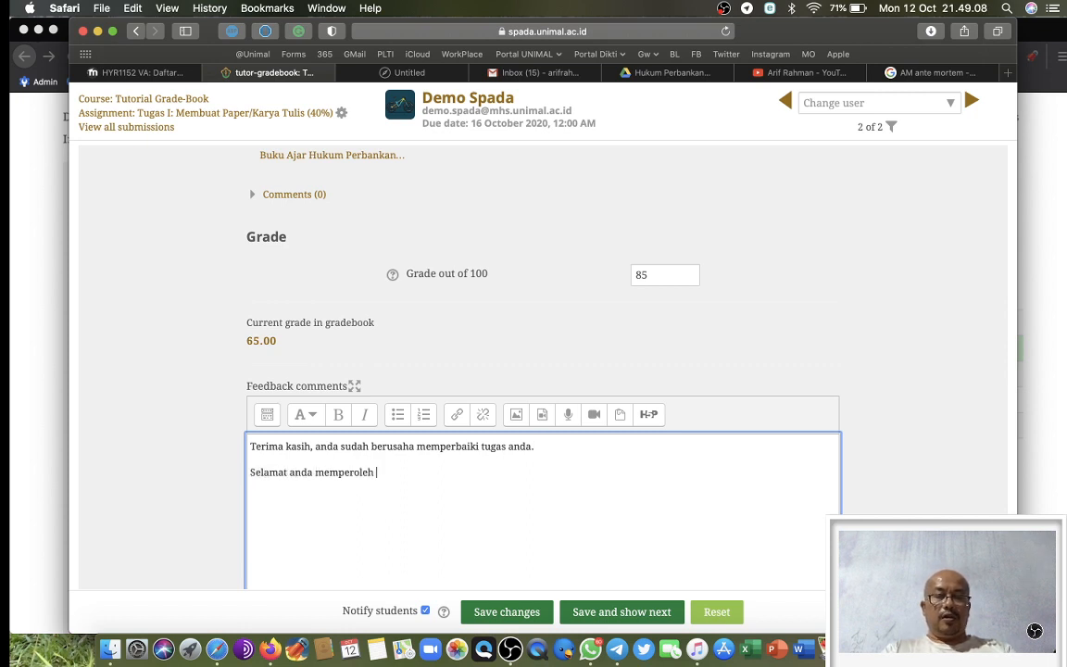
pyautogui.write('nilai 85')
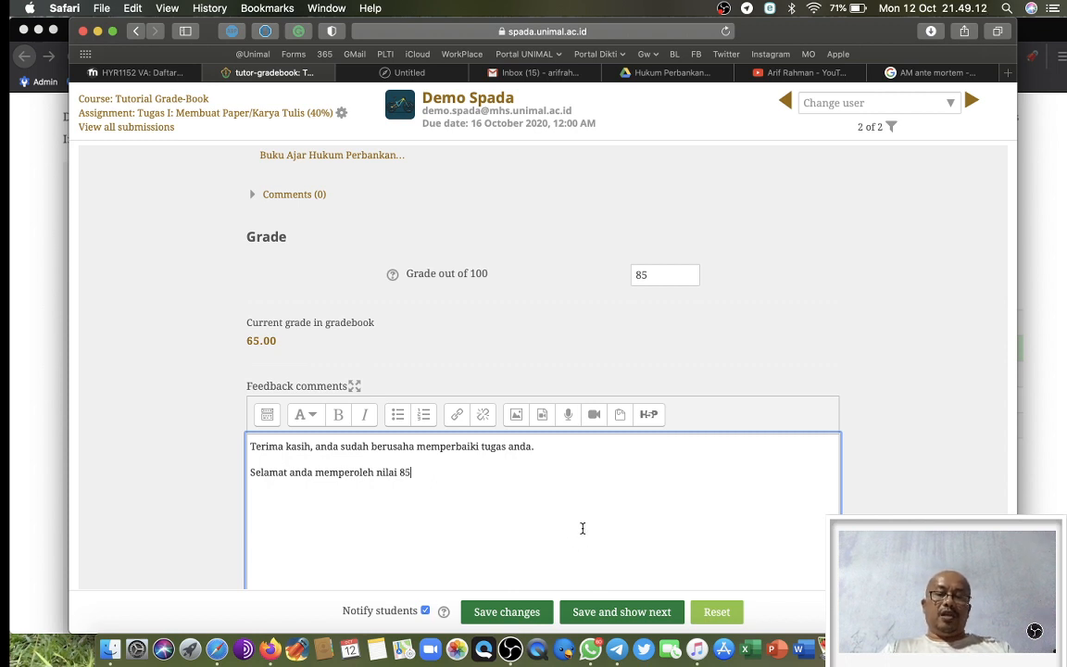
pyautogui.click(604, 615)
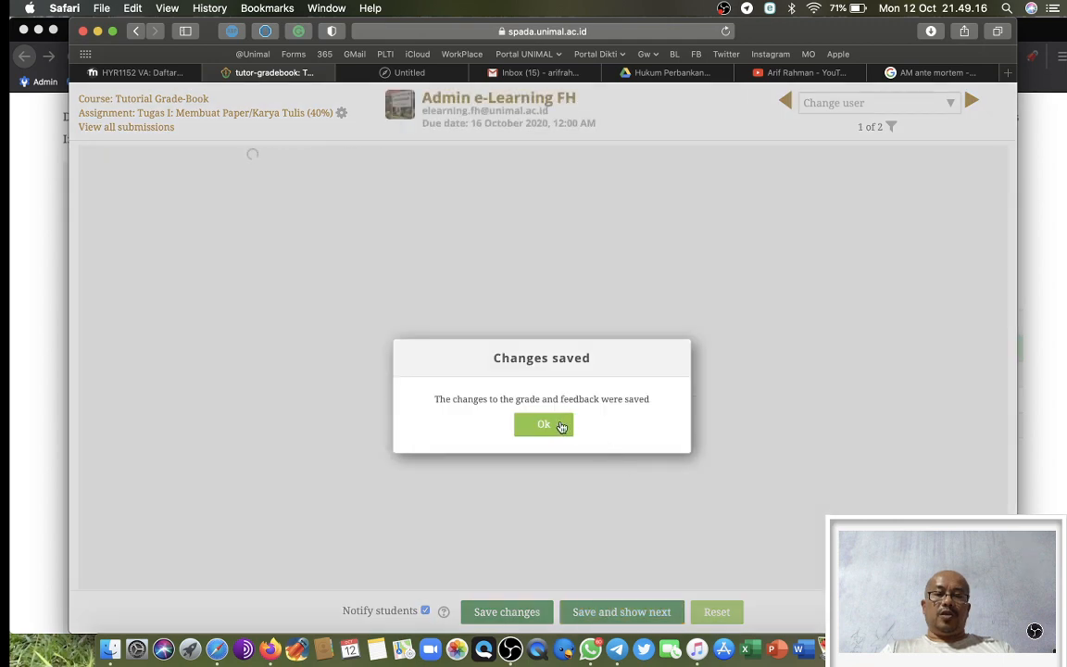
pyautogui.click(544, 424)
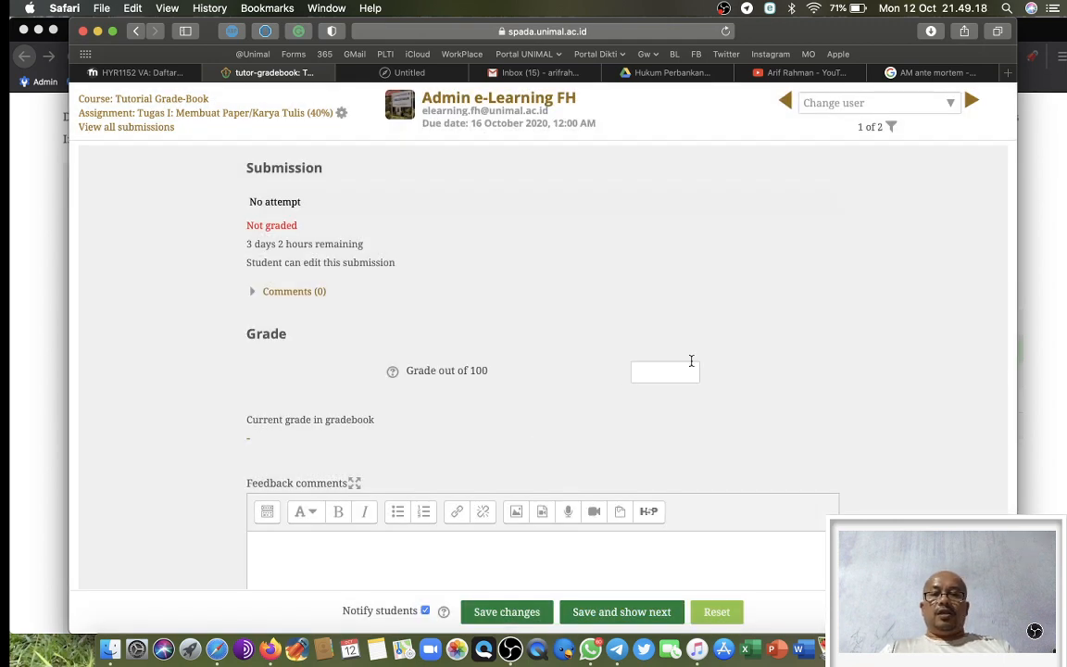
# - Switch to the student's session in Firefox, reload the Tugas I page, and examine the updated grade and feedback comments
pyautogui.press('super+Tab')
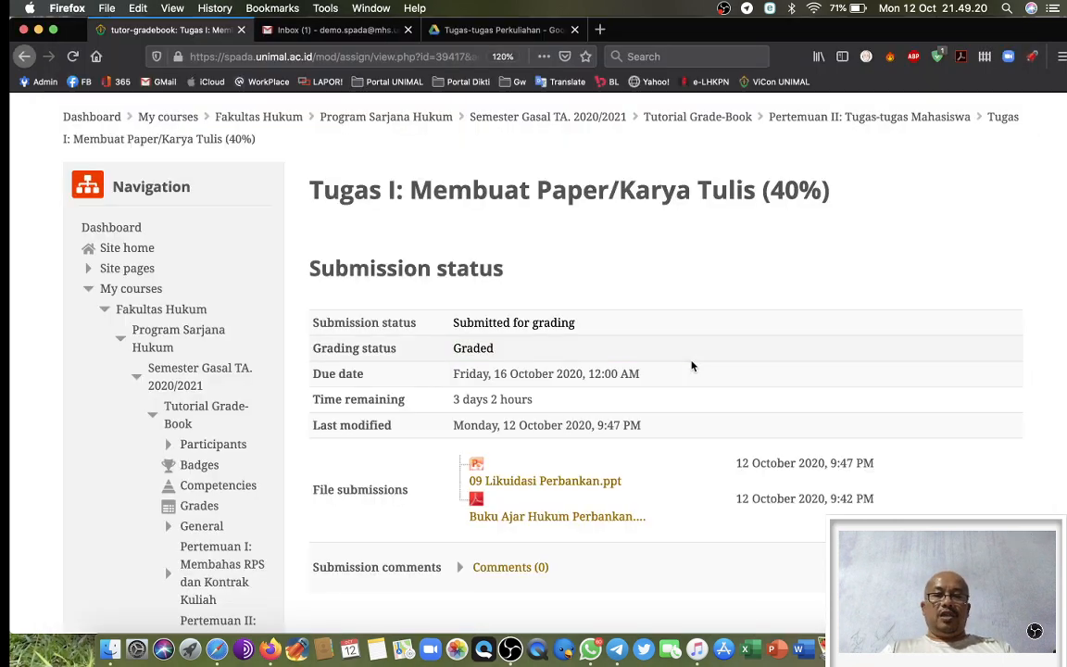
pyautogui.press('super+r')
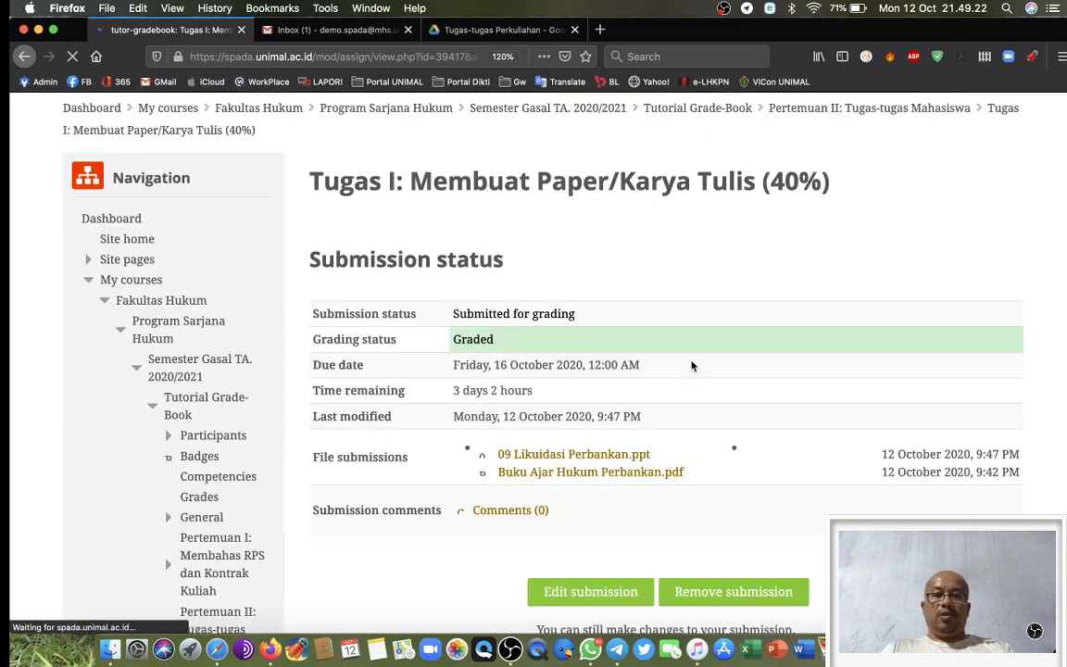
pyautogui.scroll(-5, 691, 366)
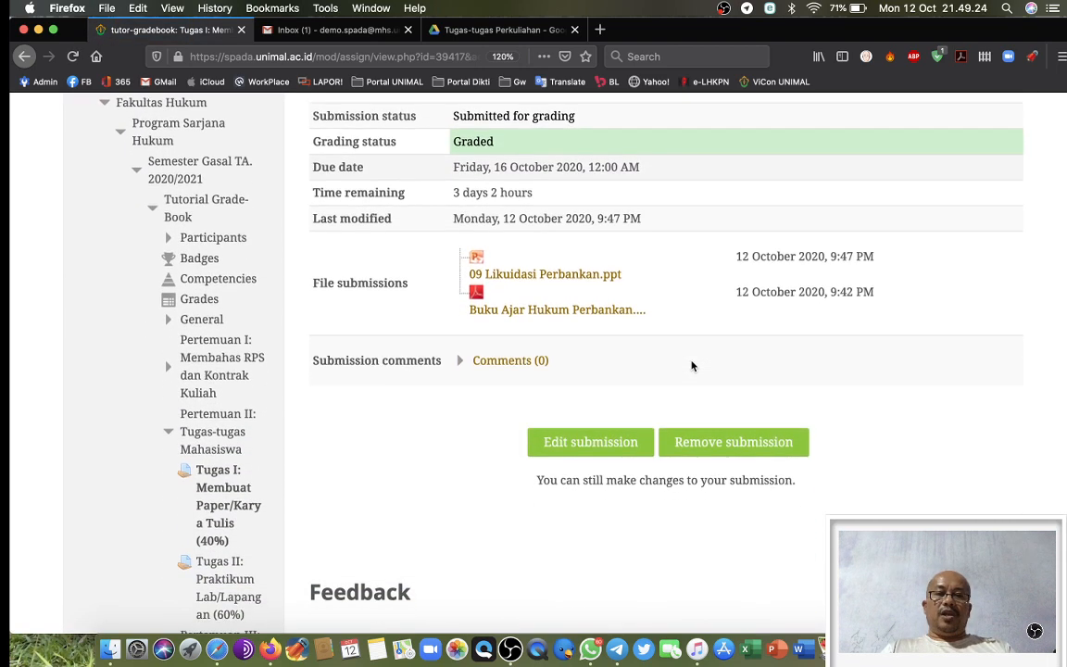
pyautogui.scroll(-6, 690, 366)
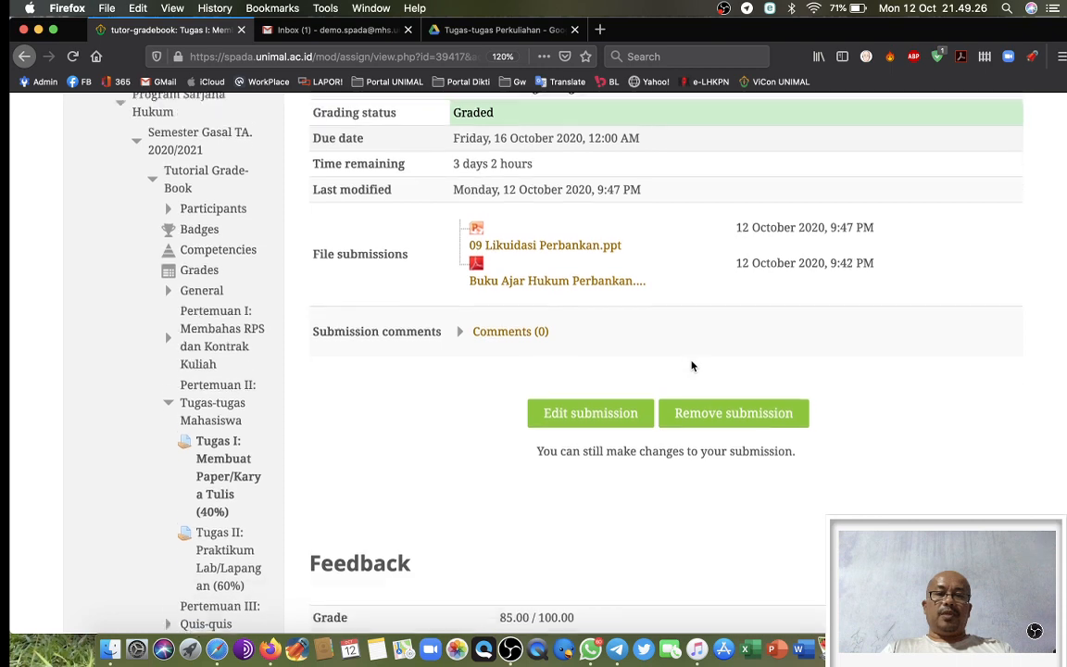
pyautogui.scroll(-3, 691, 366)
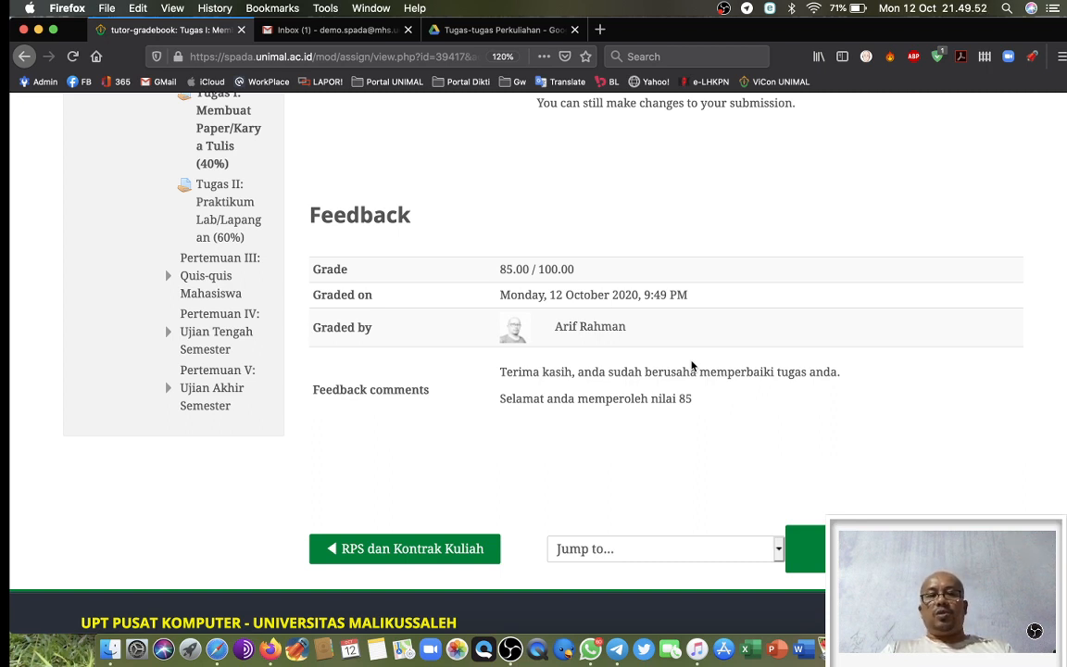
# - Switch back to the lecturer's grading session in Safari
pyautogui.press('super+Tab')
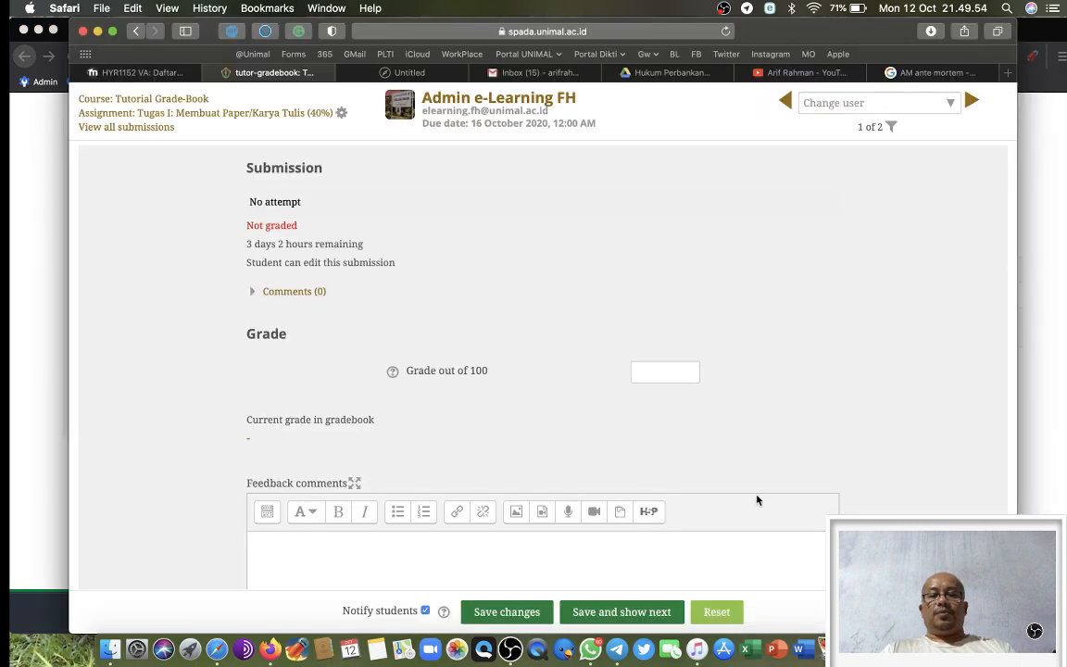